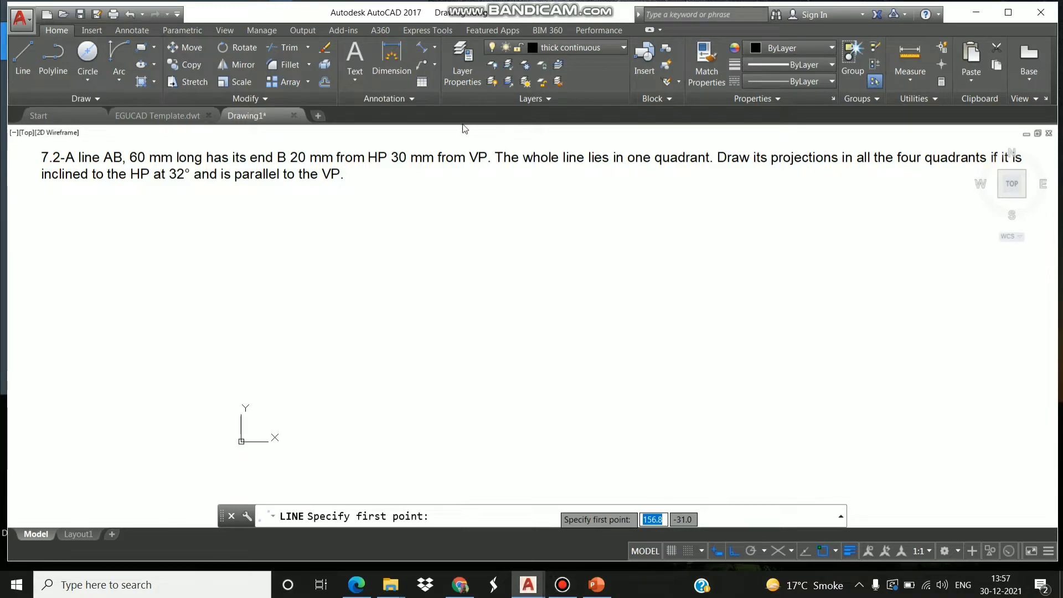
# Cancel the pending AutoCAD line, then show PowerPoint slide 9 as a full-screen slide show
pyautogui.press('Escape')
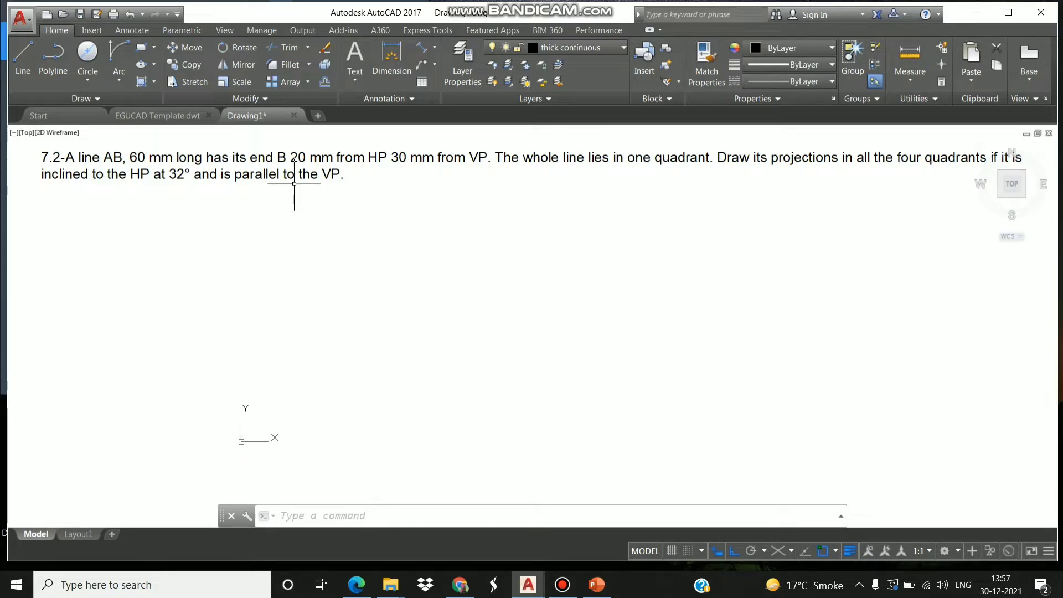
pyautogui.moveTo(597, 585)
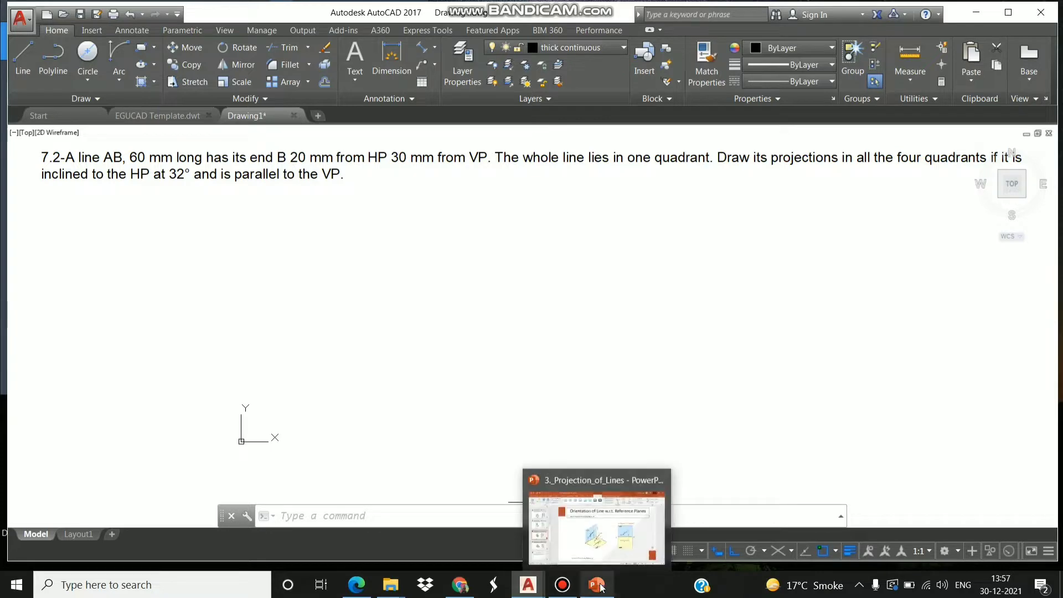
pyautogui.click(601, 530)
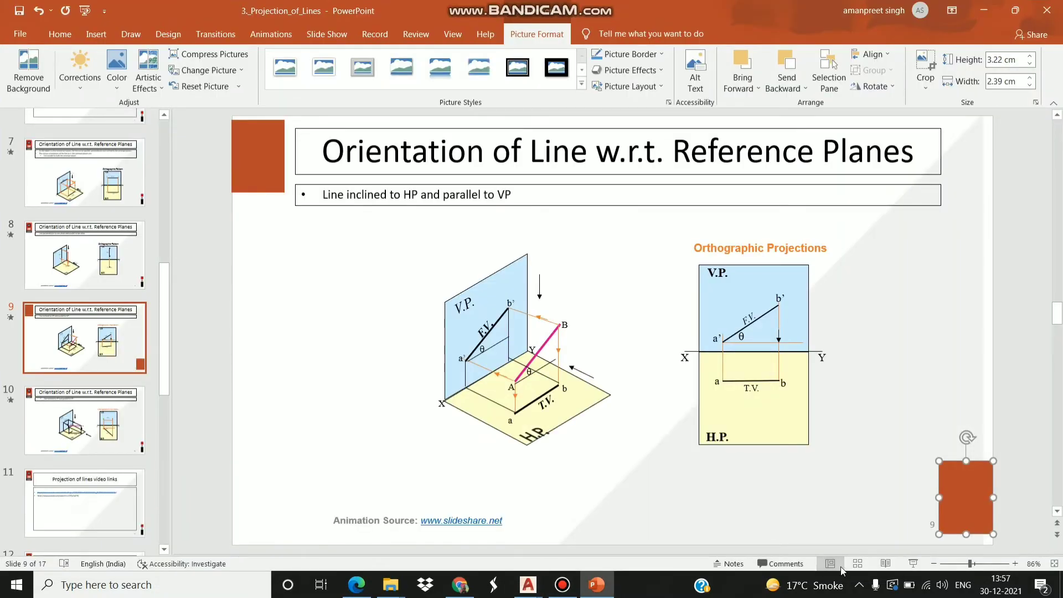
pyautogui.click(912, 565)
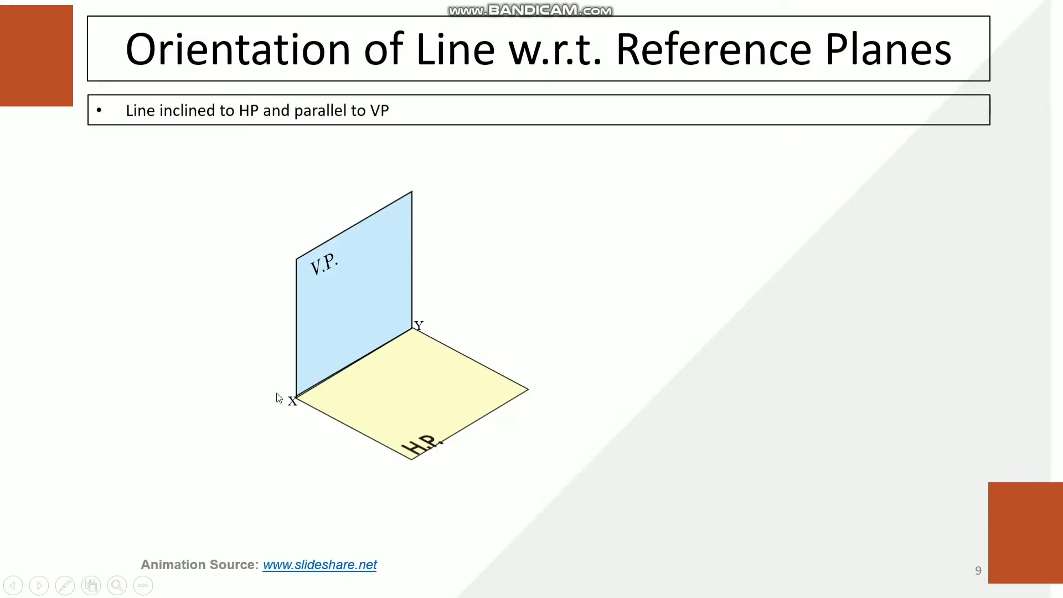
# Animate in the inclined magenta line and its A and B labels, then end the slide show
pyautogui.click(441, 341)
pyautogui.click(628, 250)
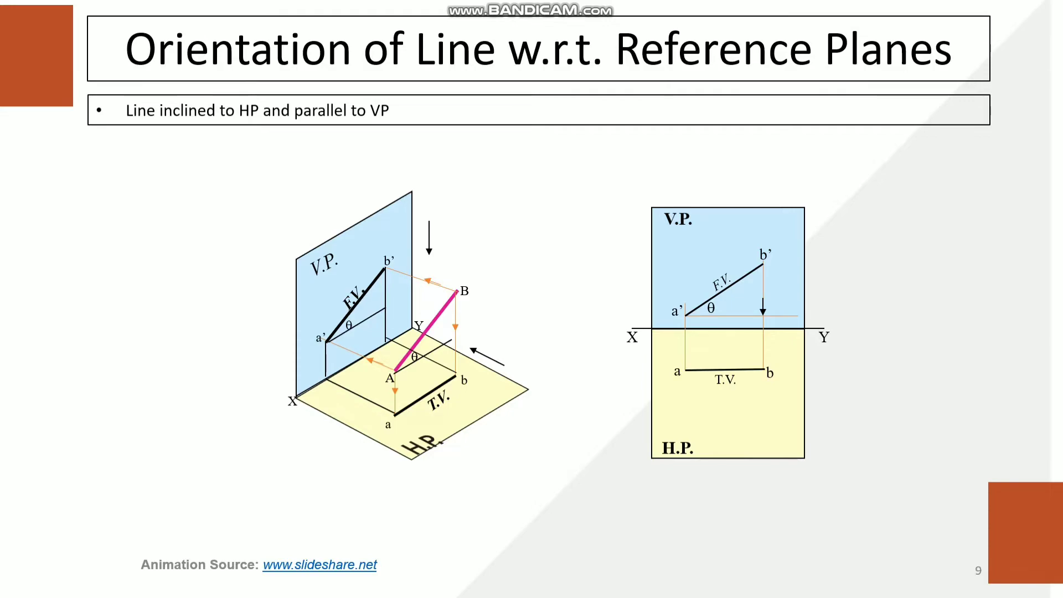
pyautogui.press('Escape')
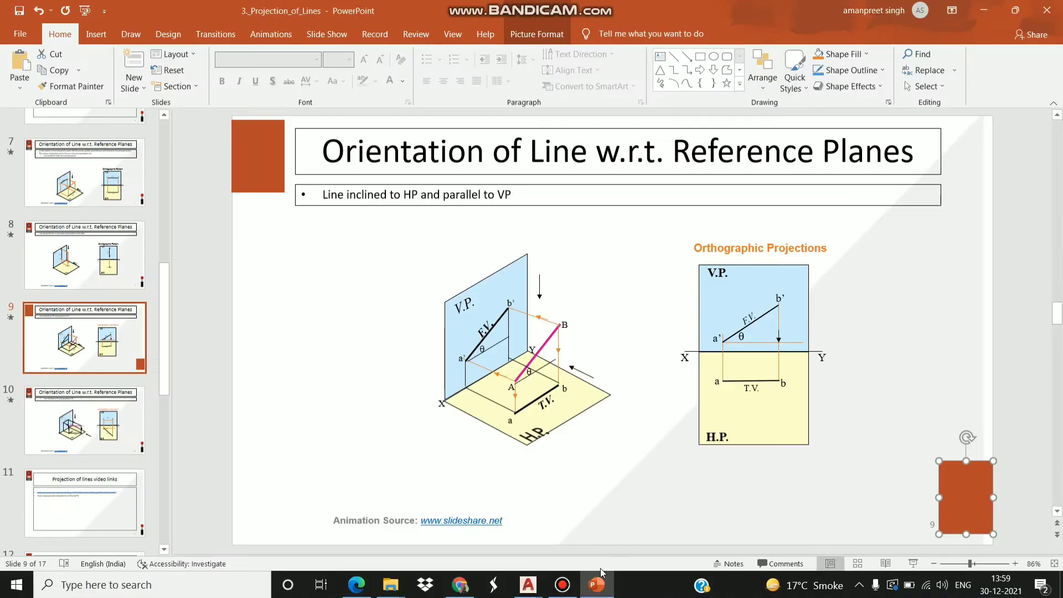
# Back in AutoCAD Drawing1, draw a long horizontal XY line below the problem statement
pyautogui.moveTo(524, 591)
pyautogui.click(551, 531)
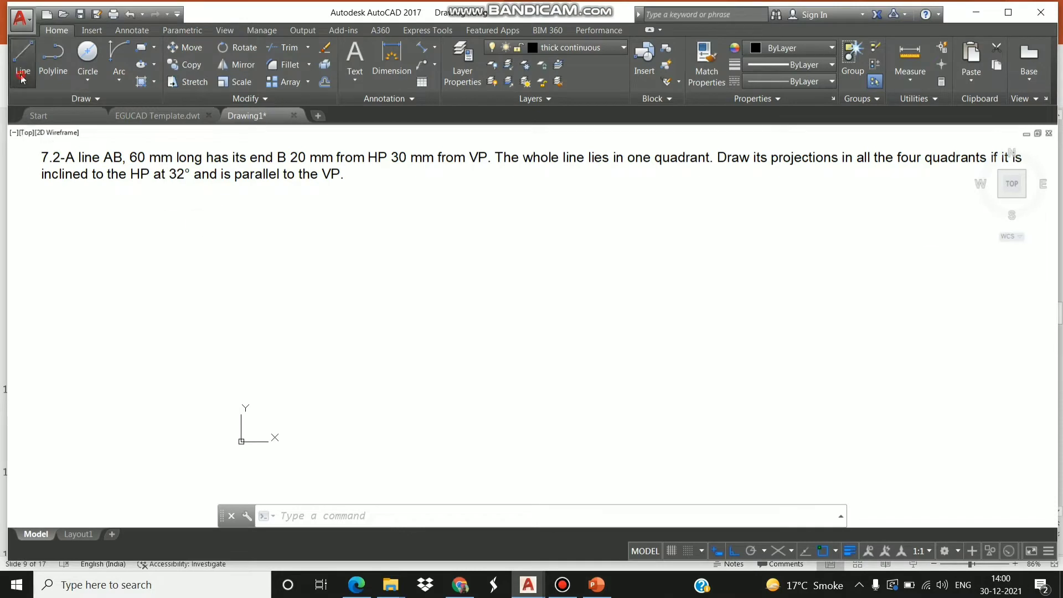
pyautogui.click(22, 58)
pyautogui.click(30, 351)
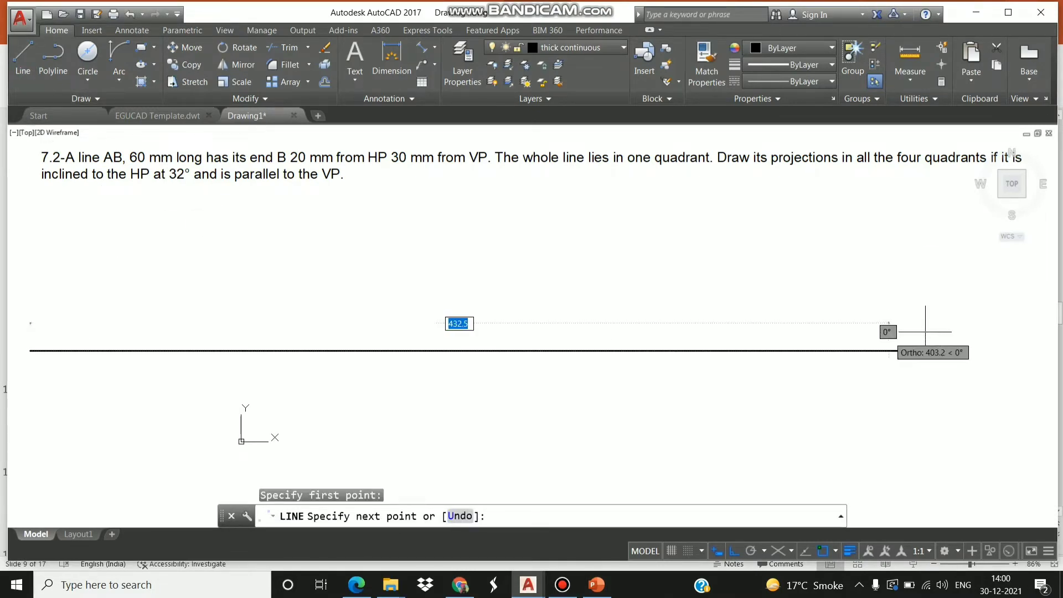
pyautogui.click(970, 338)
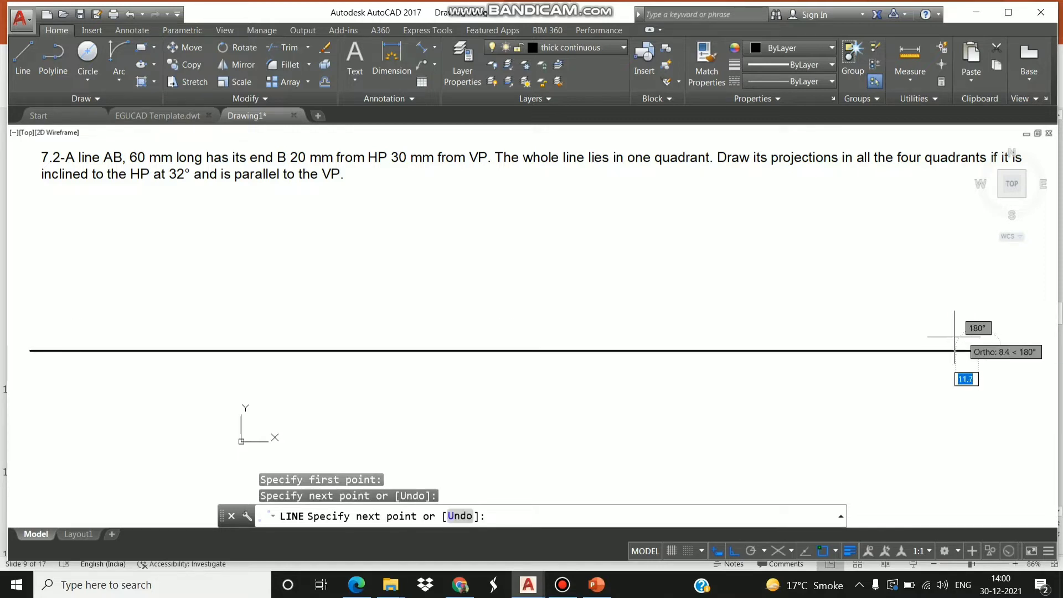
pyautogui.press('Escape')
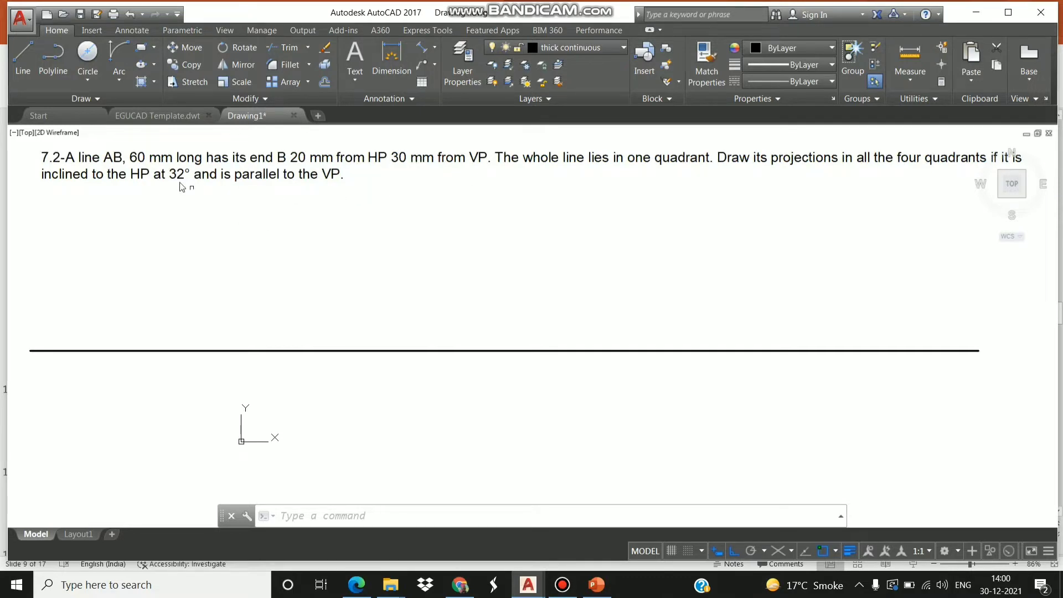
# Draw a 20.67 vertical projector up from XY, then a 60.67 line at 32.67° from its top
pyautogui.click(29, 73)
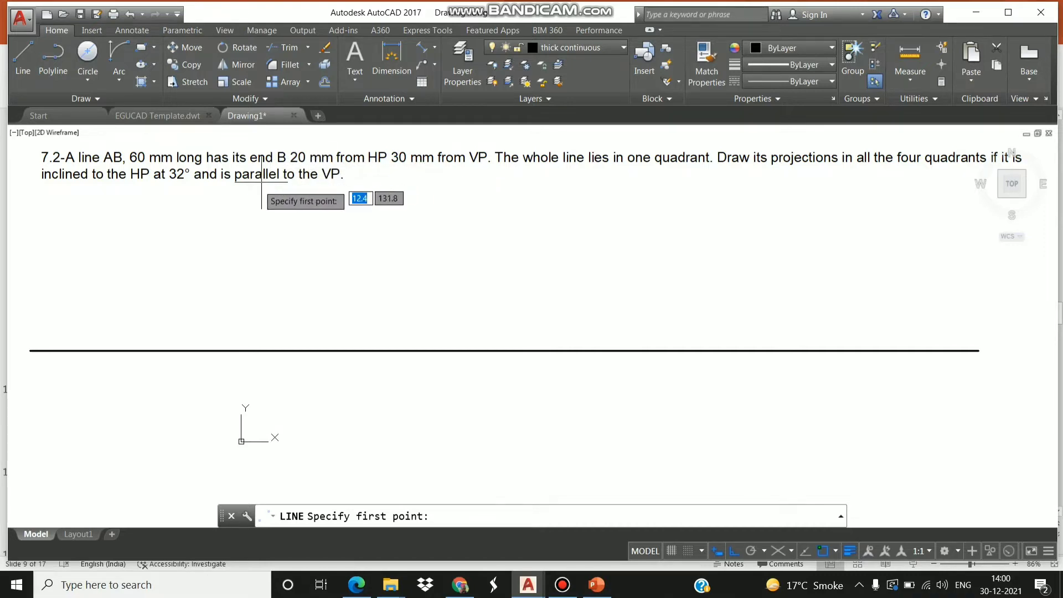
pyautogui.click(74, 350)
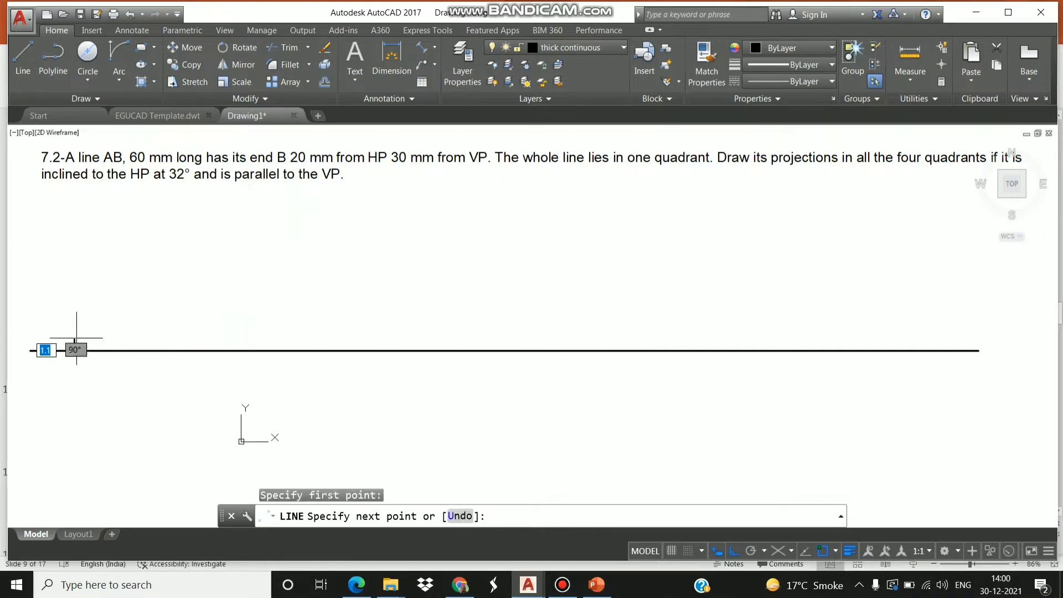
pyautogui.write('20.')
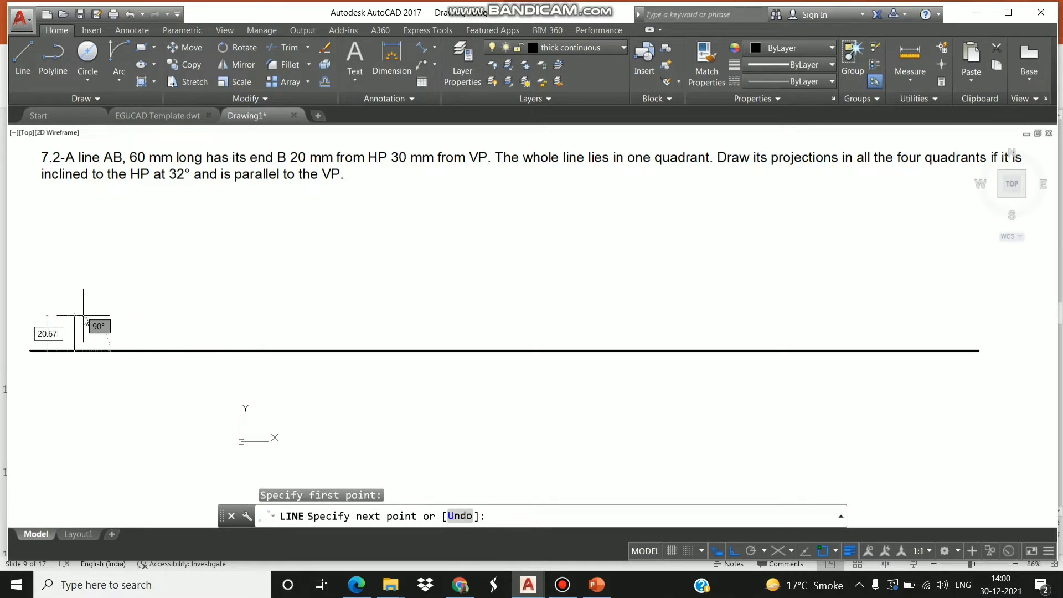
pyautogui.write('67')
pyautogui.press('Return')
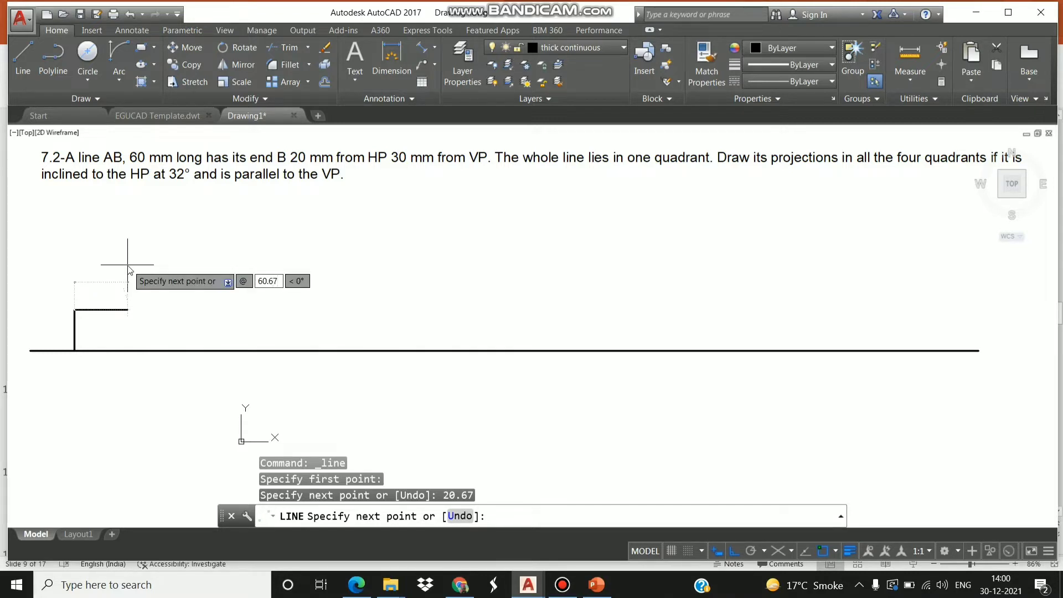
pyautogui.press('Tab')
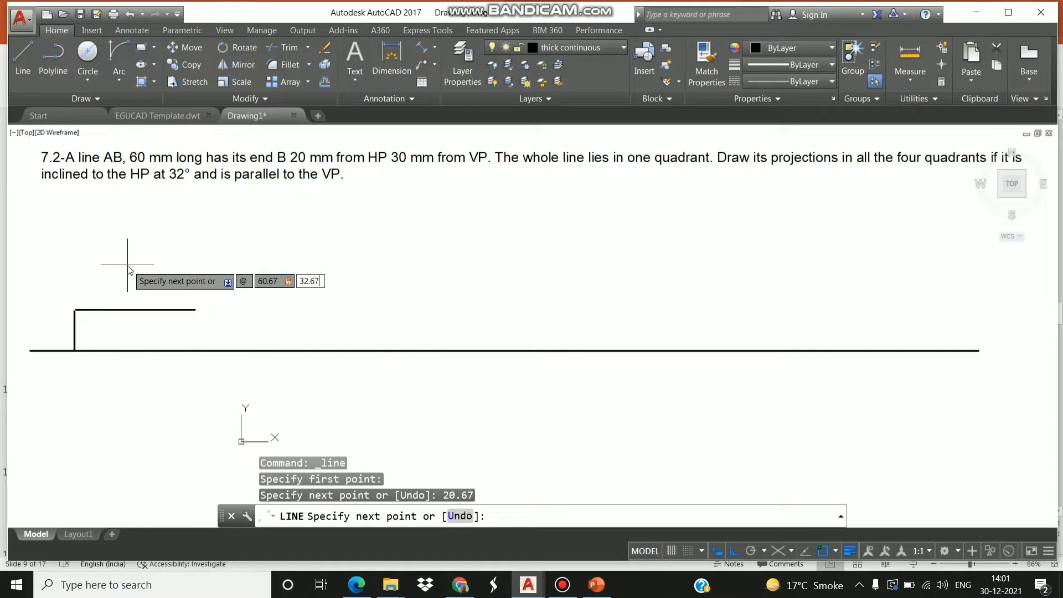
pyautogui.press('Return')
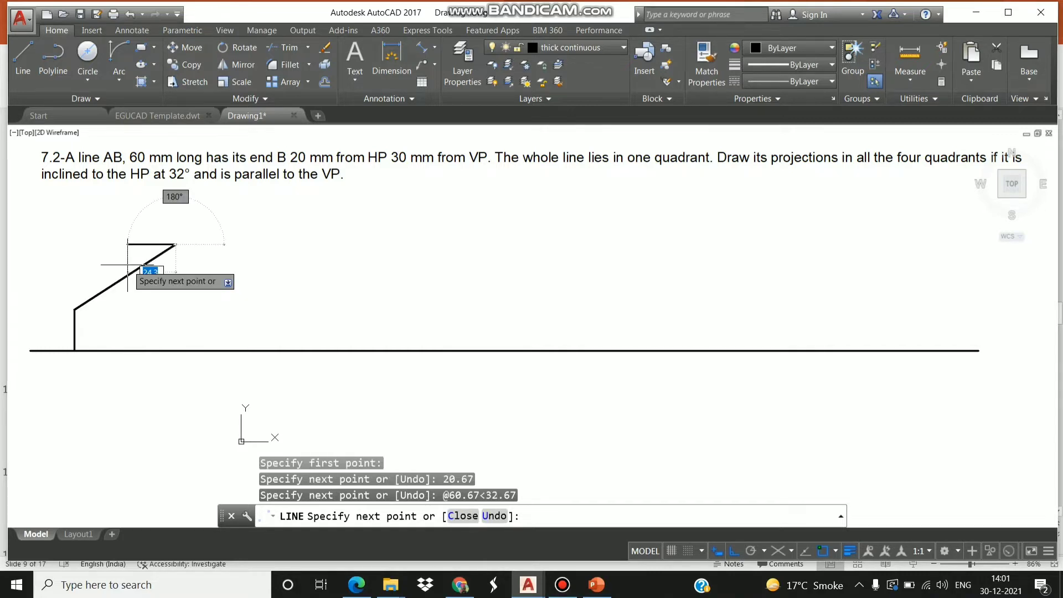
pyautogui.press('Escape')
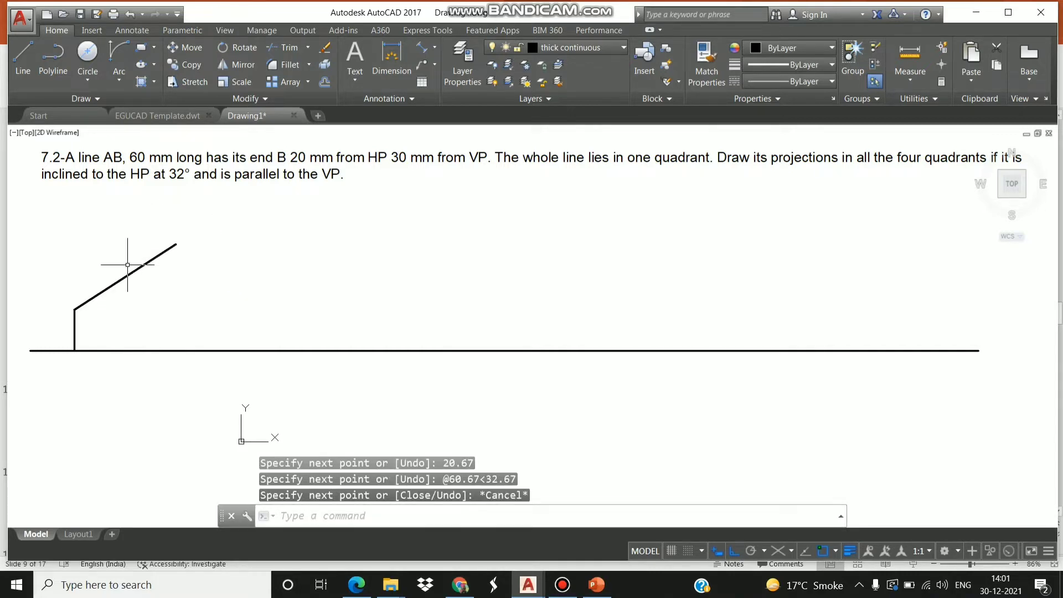
pyautogui.click(23, 55)
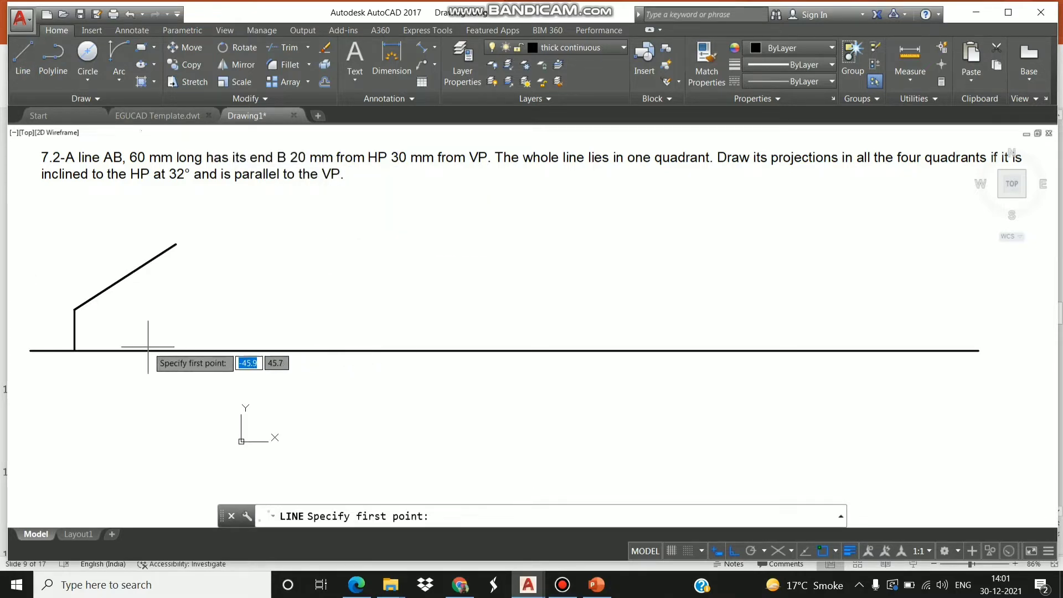
# Drop 30.67 below XY from the projector base and draw the horizontal top-view line
pyautogui.click(75, 350)
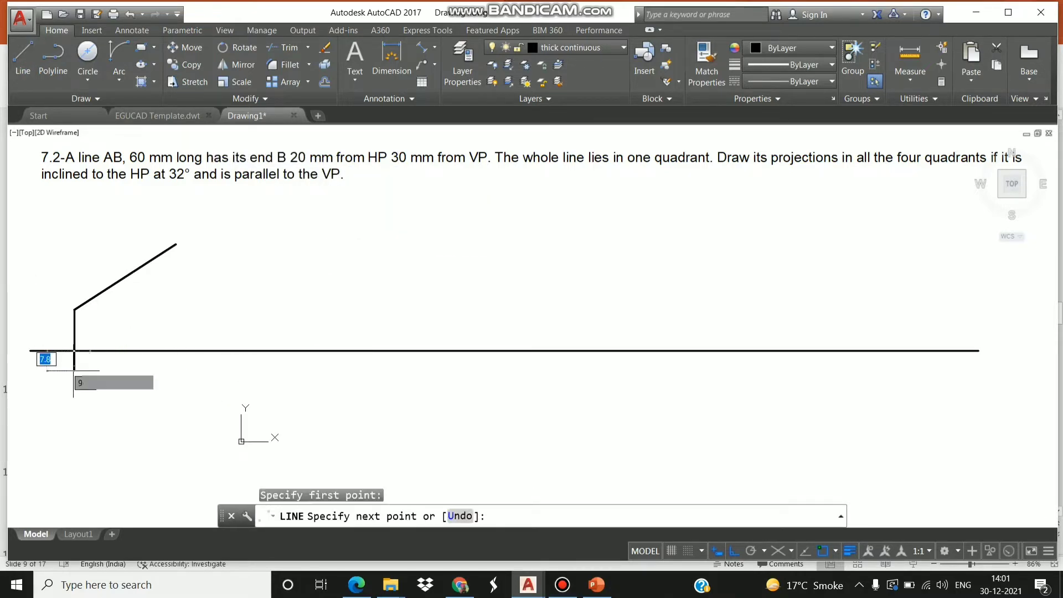
pyautogui.write('30')
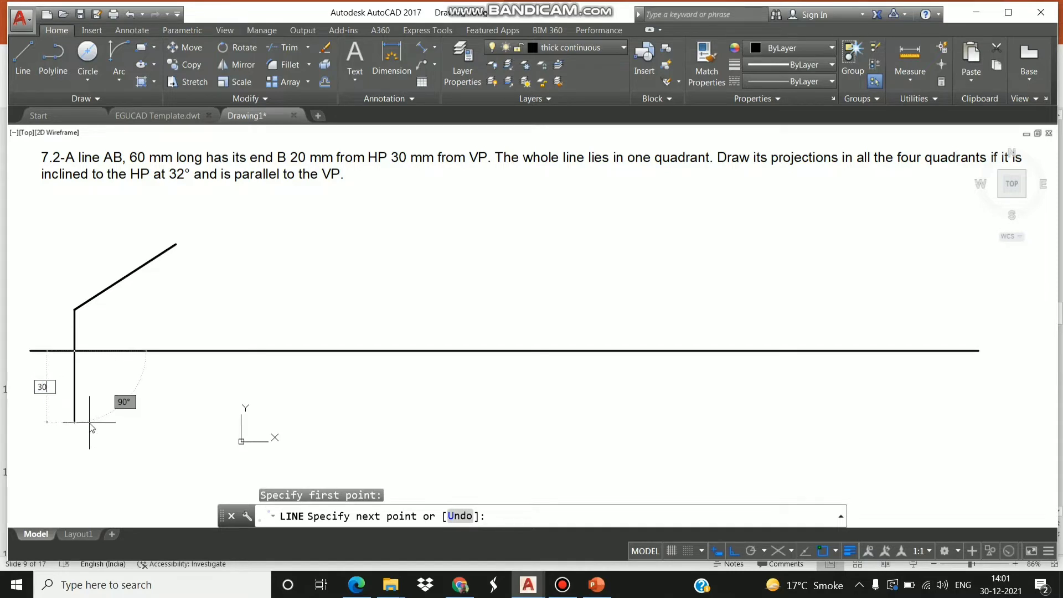
pyautogui.write('.67')
pyautogui.press('Return')
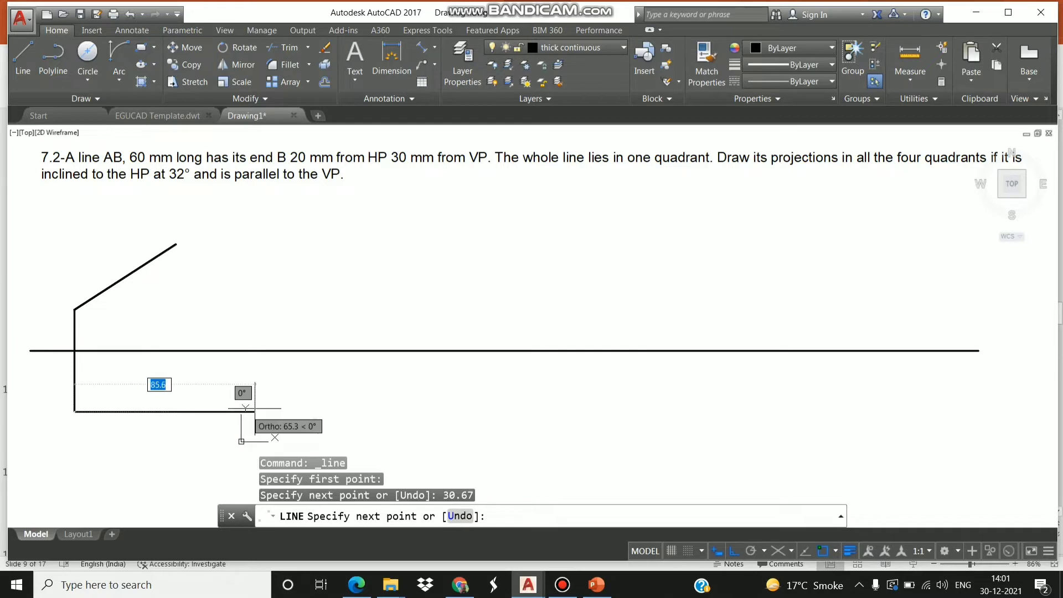
pyautogui.click(261, 412)
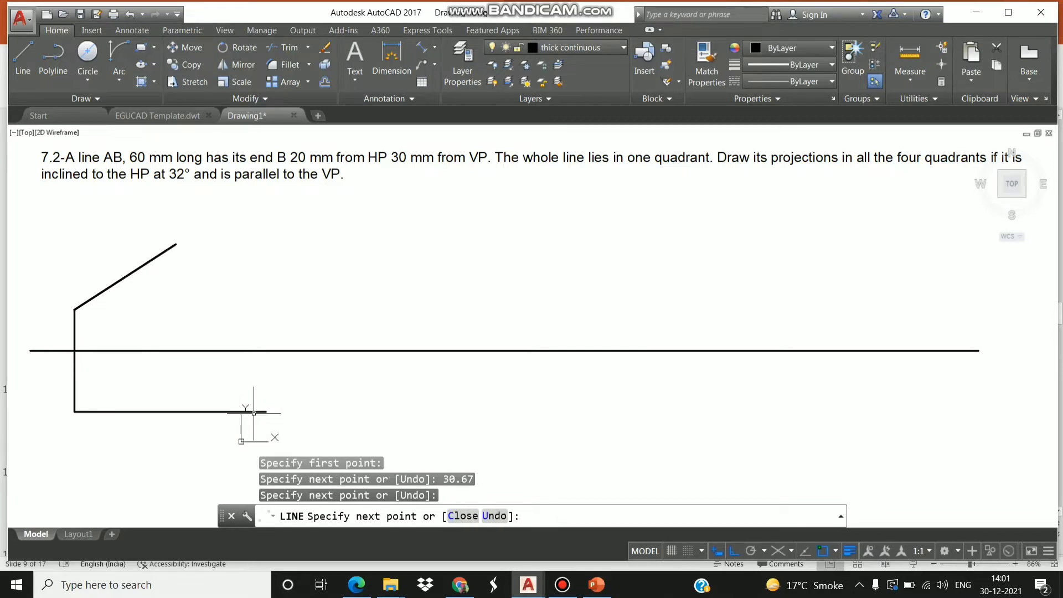
pyautogui.press('Escape')
# Draw a vertical projector from the inclined line's upper end down across XY
pyautogui.click(23, 56)
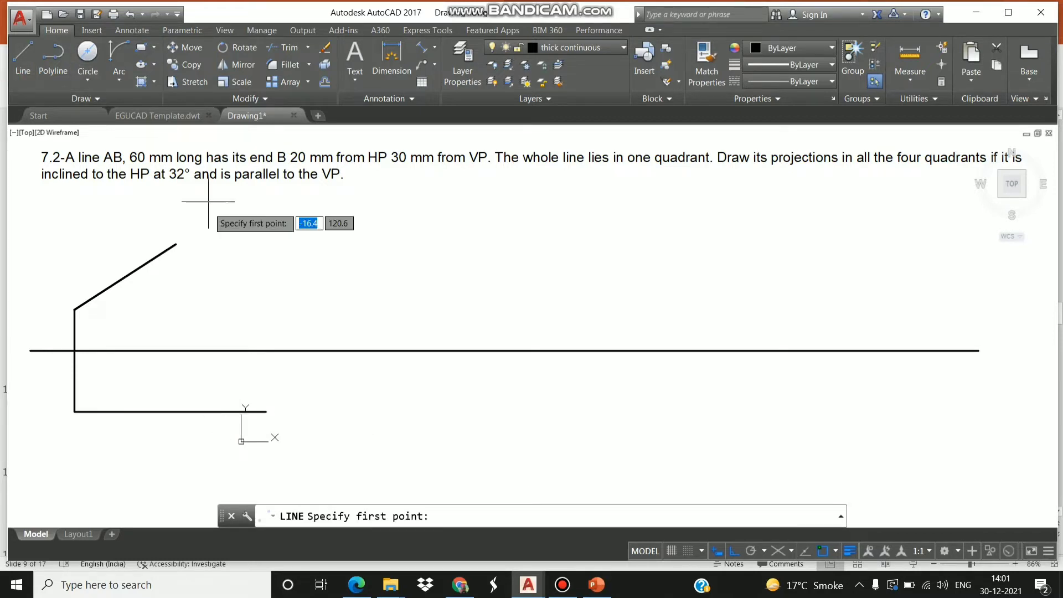
pyautogui.click(175, 244)
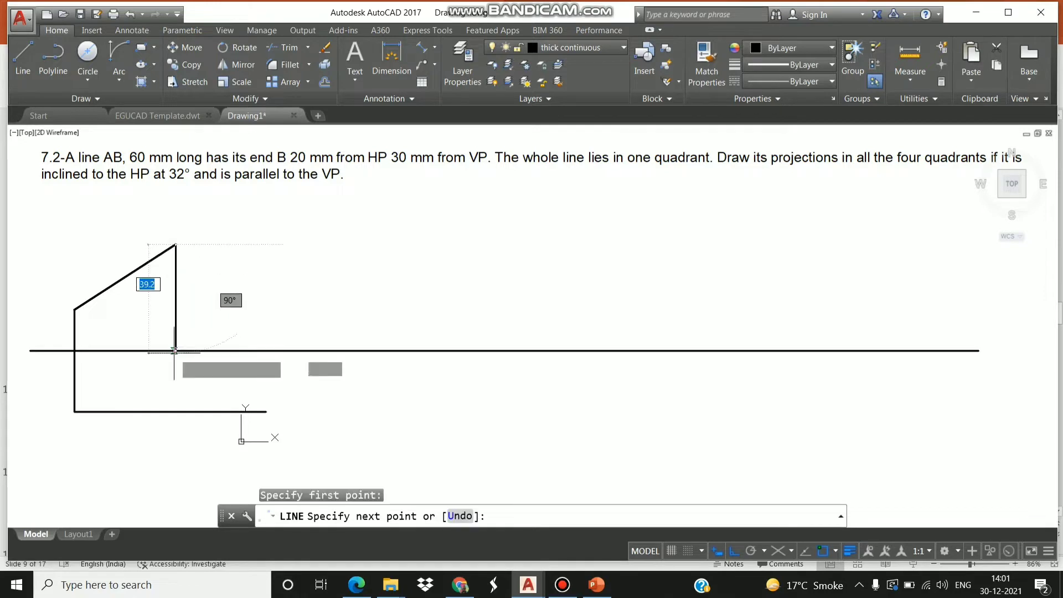
pyautogui.click(172, 436)
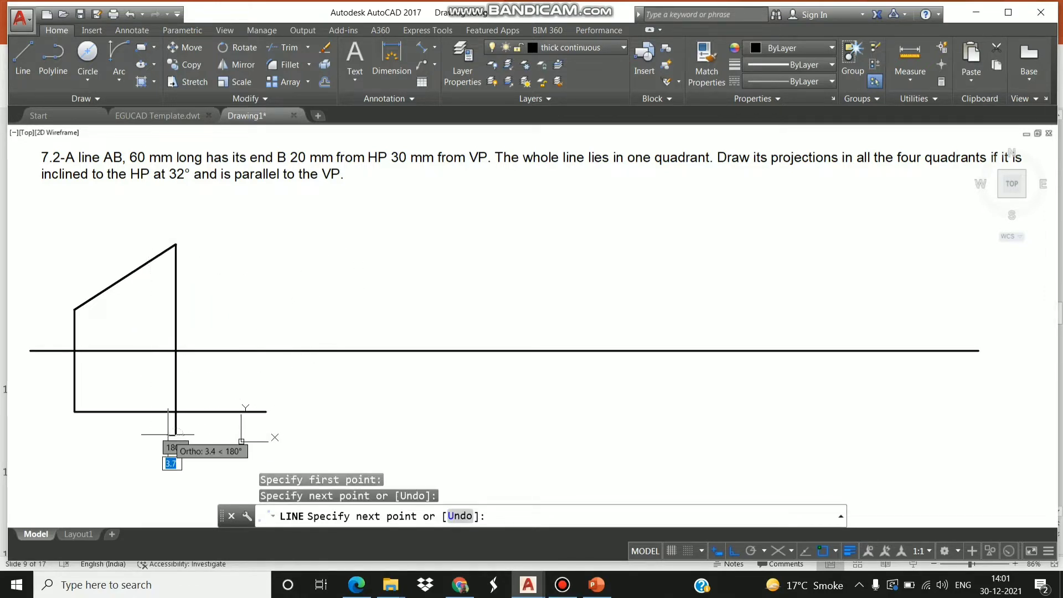
pyautogui.press('Escape')
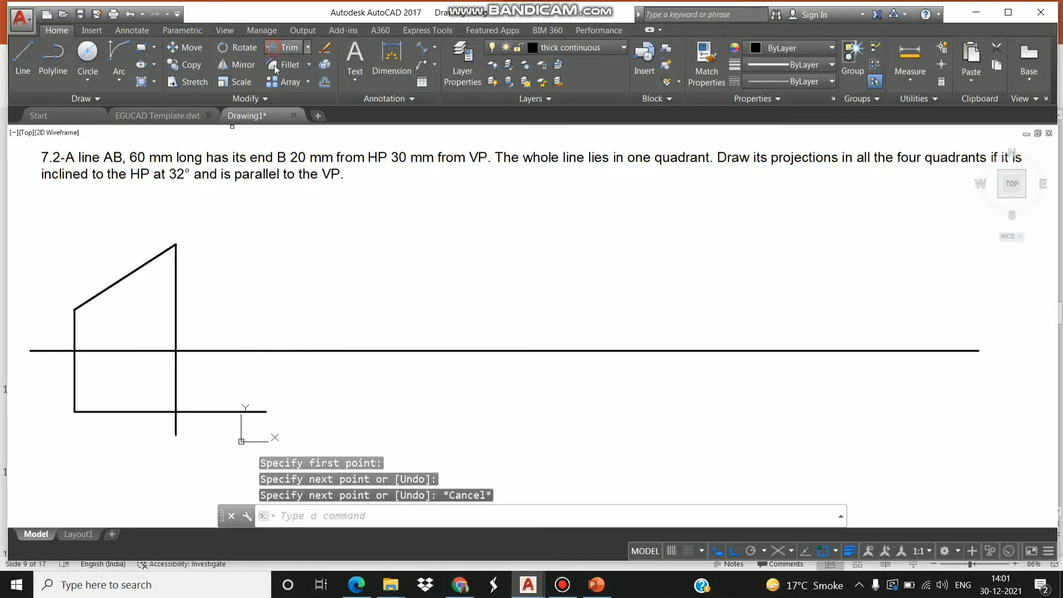
# Trim the top-view line and projector stub beyond their intersection
pyautogui.click(272, 47)
pyautogui.press('Return')
pyautogui.click(201, 412)
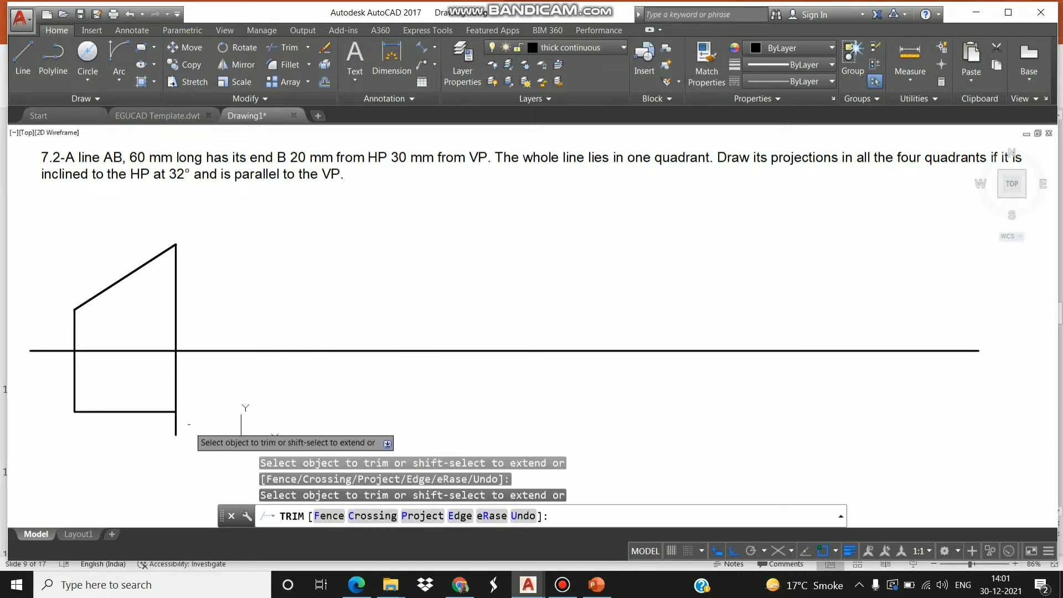
pyautogui.click(176, 425)
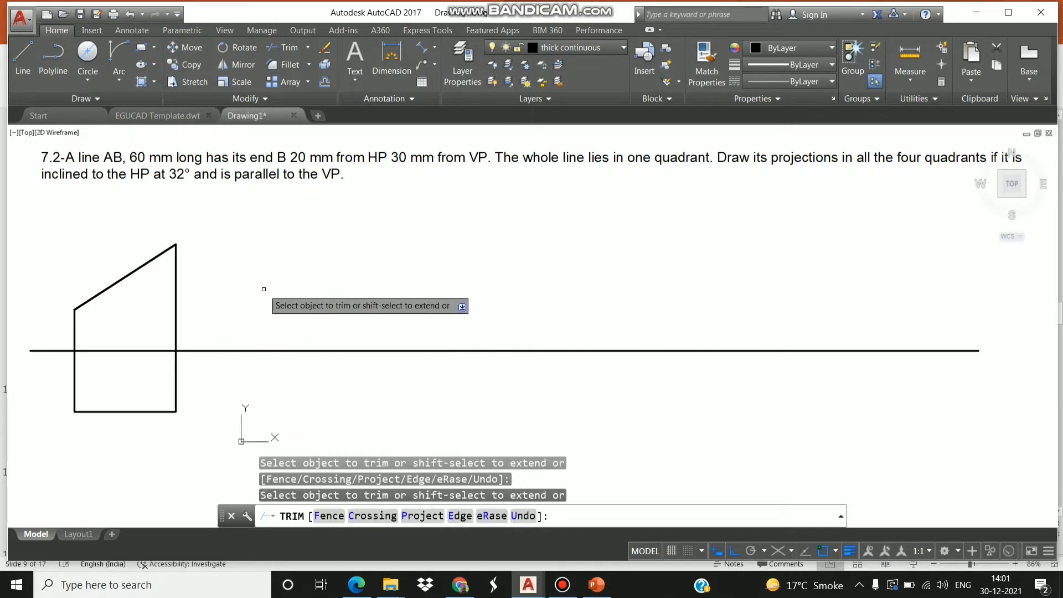
pyautogui.press('Escape')
# Draw a short horizontal line to the right from the inclined line's lower end
pyautogui.click(23, 59)
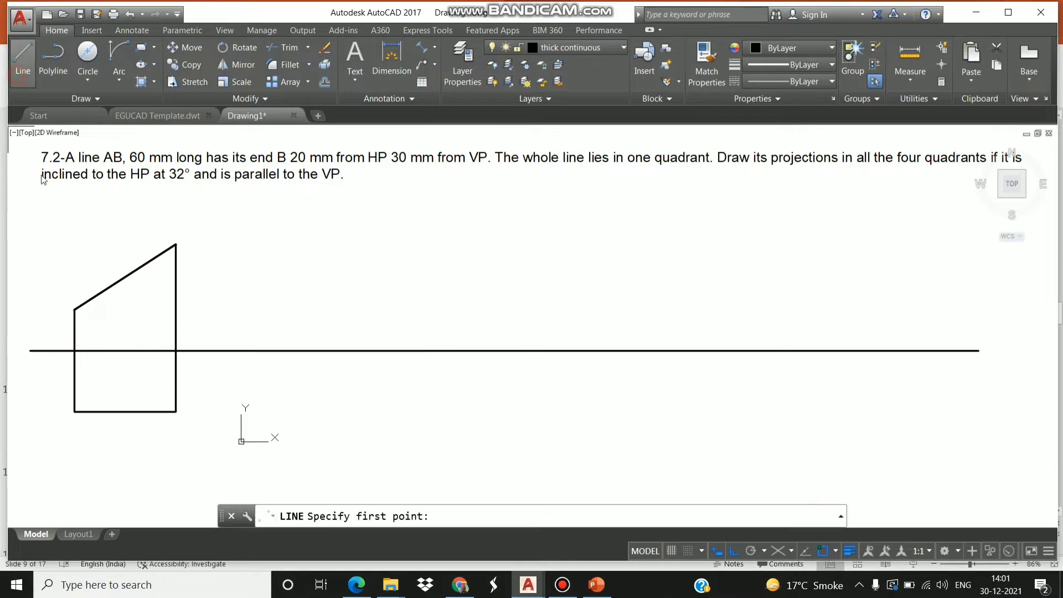
pyautogui.click(74, 310)
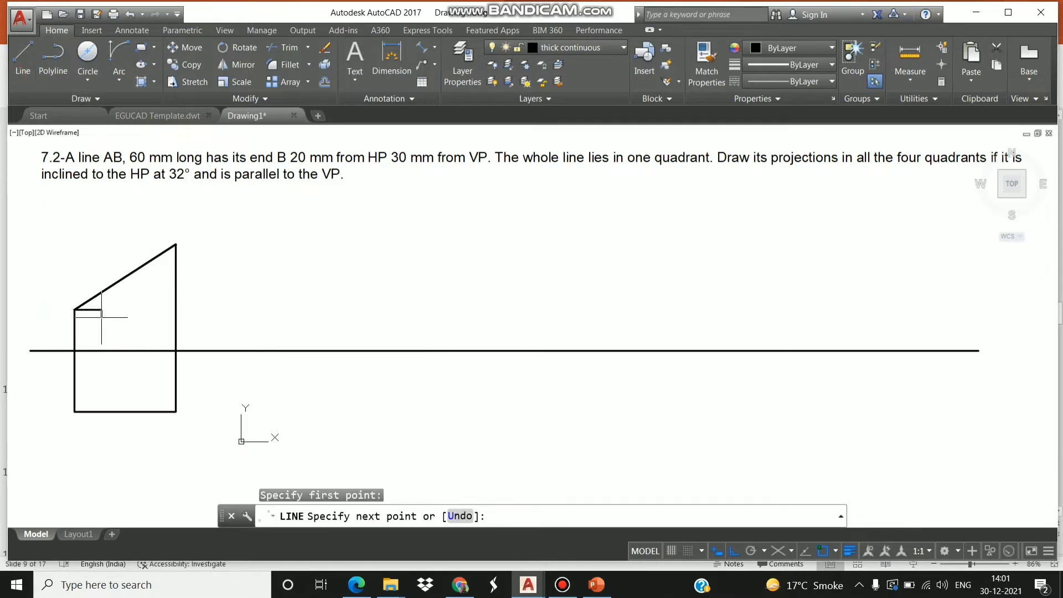
pyautogui.click(102, 310)
pyautogui.press('Escape')
# Give the front-view inclined line and the top-view line a 0.80 mm lineweight
pyautogui.click(117, 281)
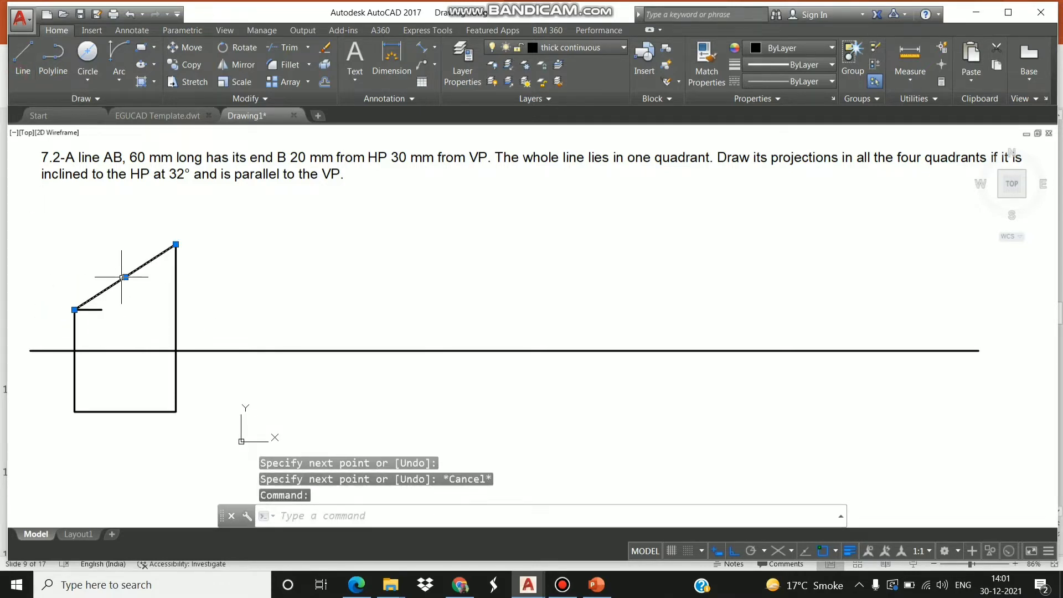
pyautogui.click(123, 411)
pyautogui.press('Escape')
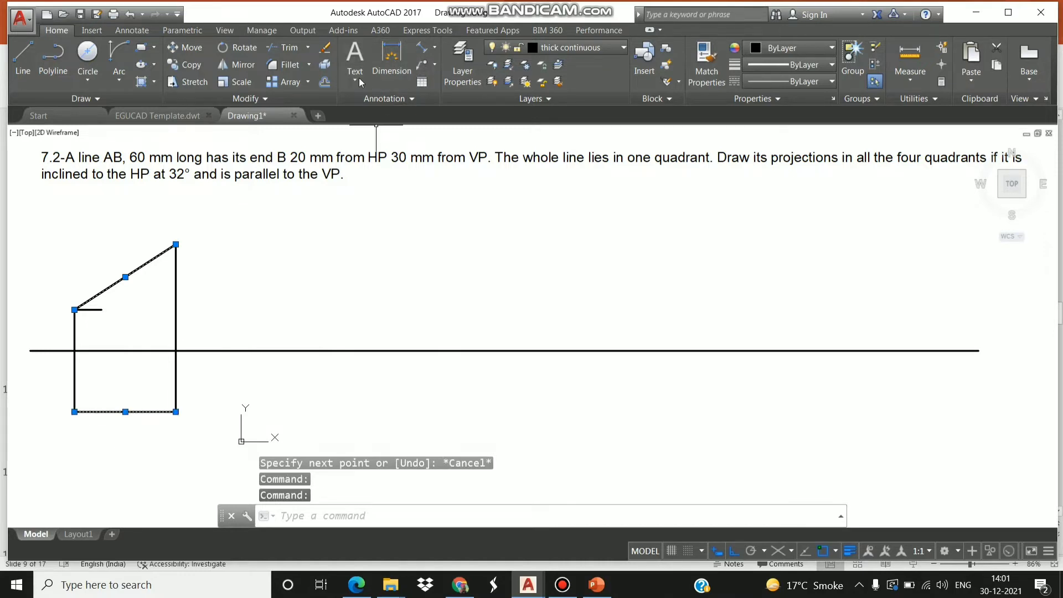
pyautogui.click(809, 65)
pyautogui.scroll(-4, 789, 127)
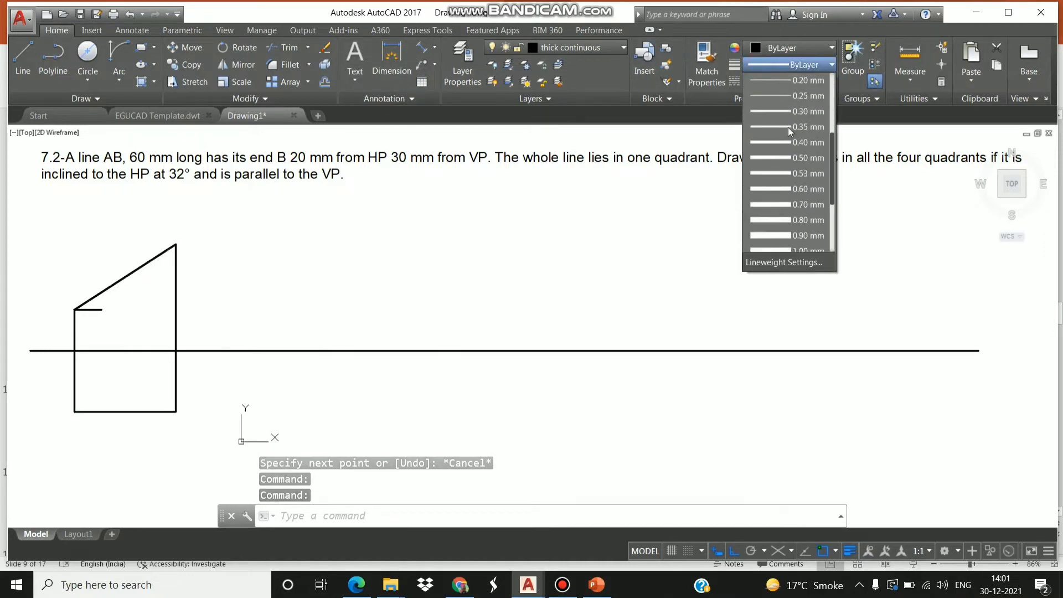
pyautogui.click(803, 178)
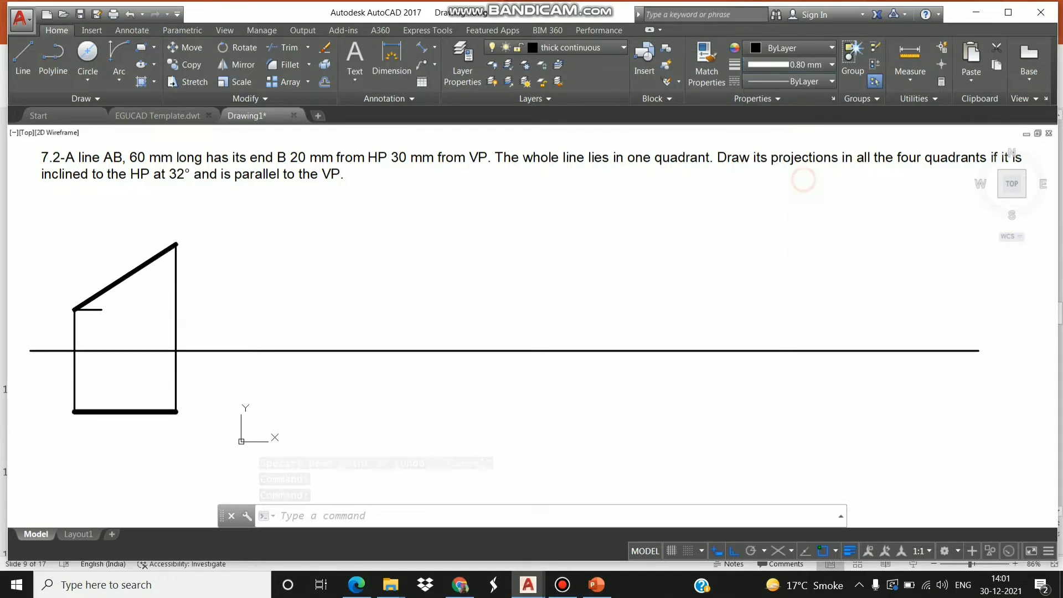
pyautogui.press('Escape')
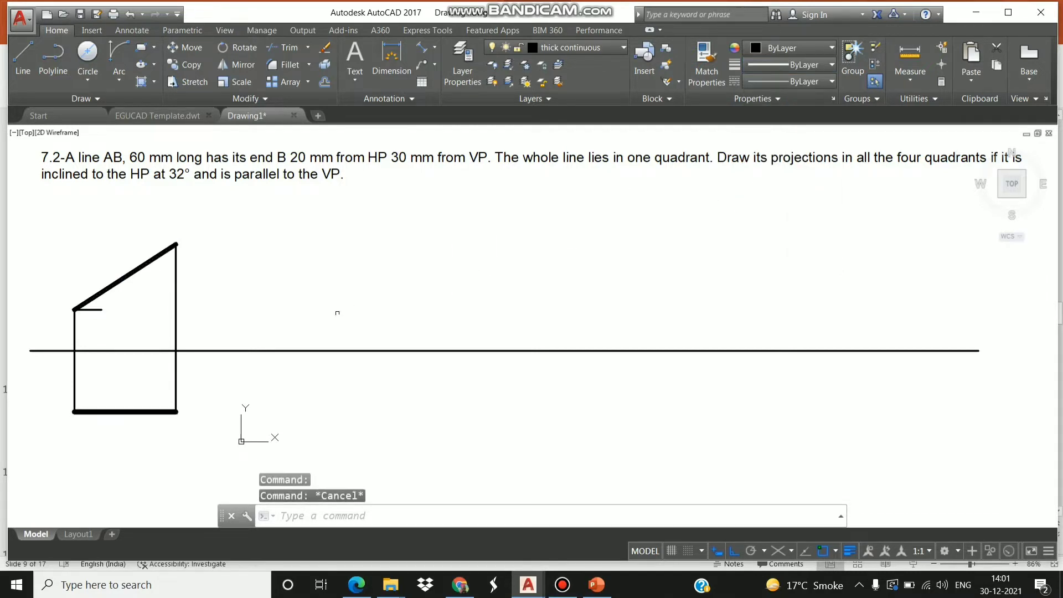
# Set the projector lines and the short horizontal line to 0.05 mm lineweight
pyautogui.click(177, 304)
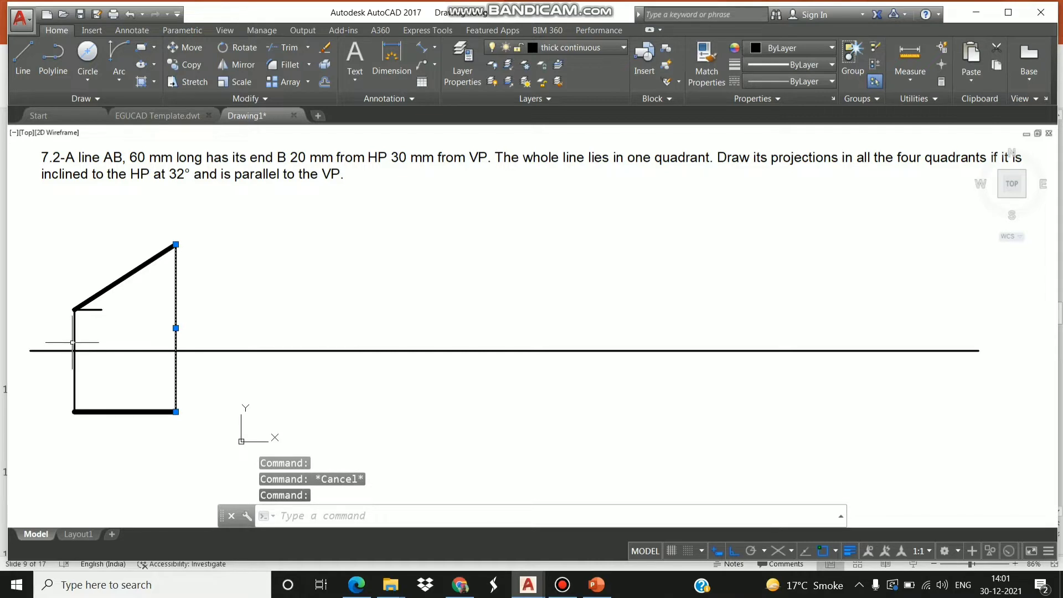
pyautogui.click(79, 333)
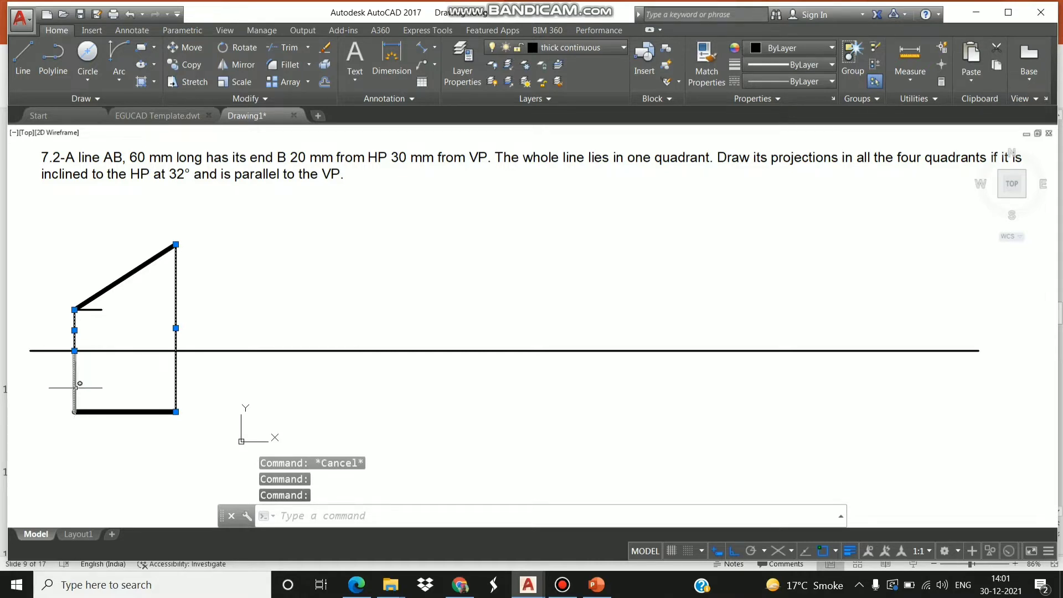
pyautogui.click(78, 383)
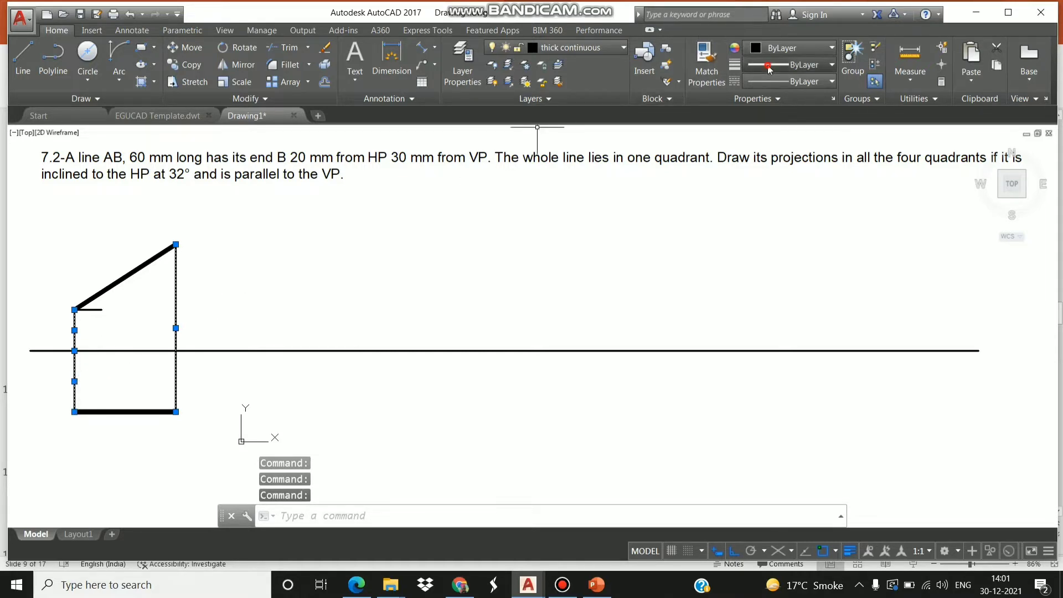
pyautogui.click(798, 65)
pyautogui.click(796, 141)
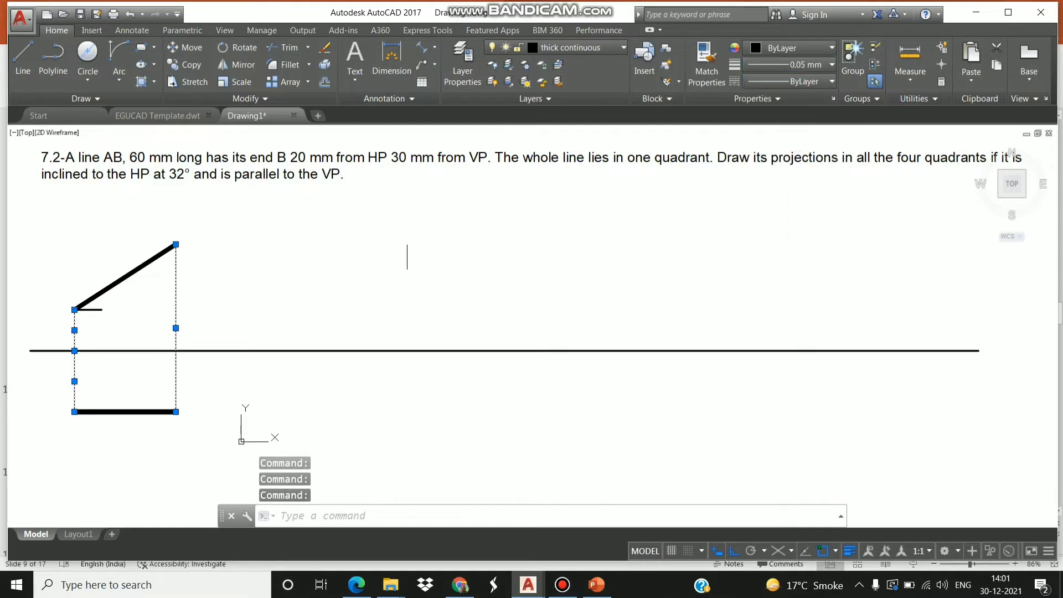
pyautogui.press('Escape')
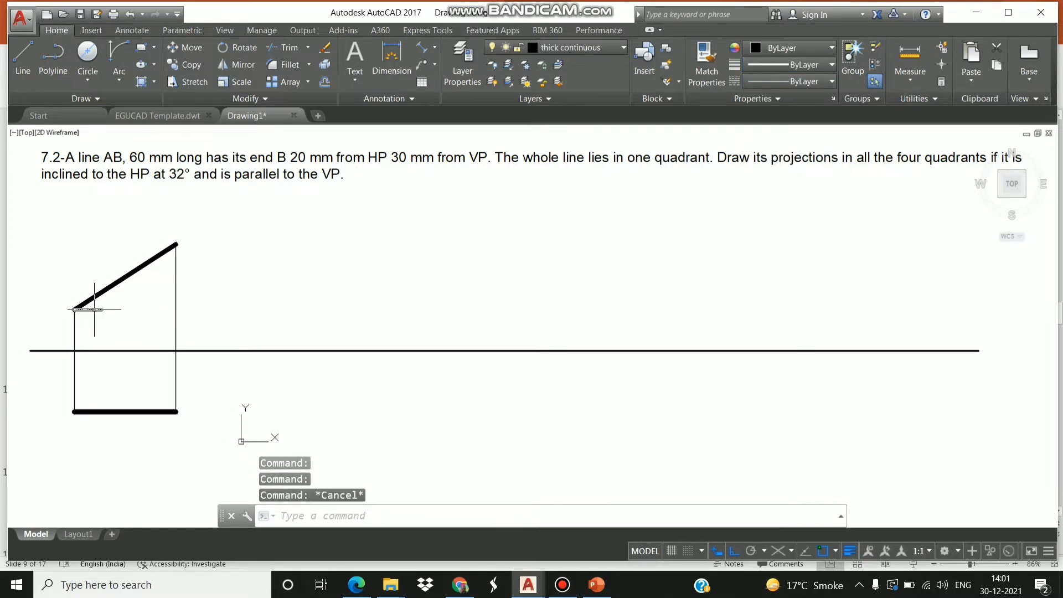
pyautogui.click(94, 309)
pyautogui.click(795, 65)
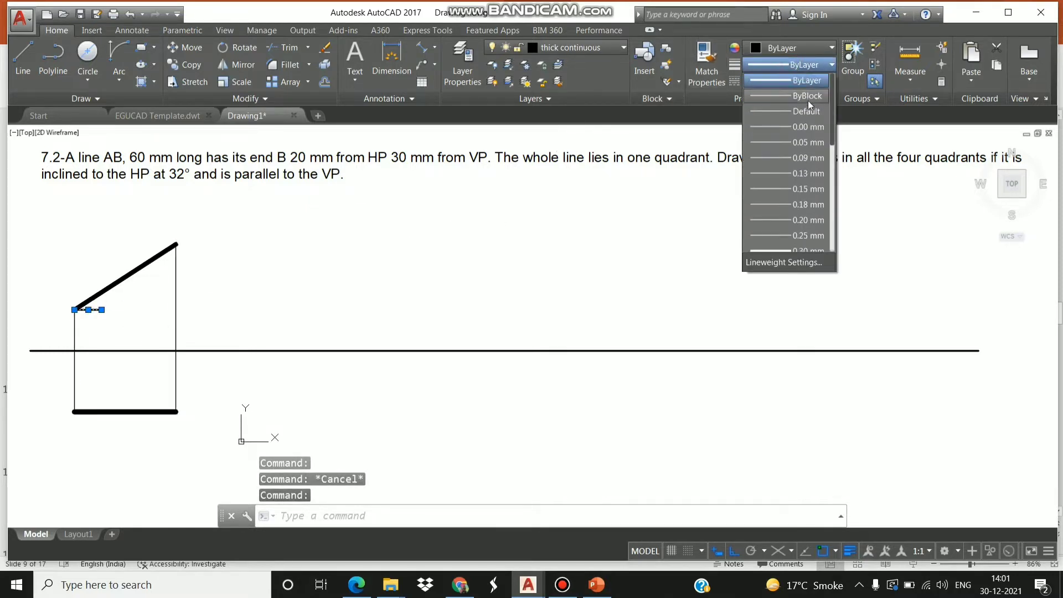
pyautogui.click(805, 142)
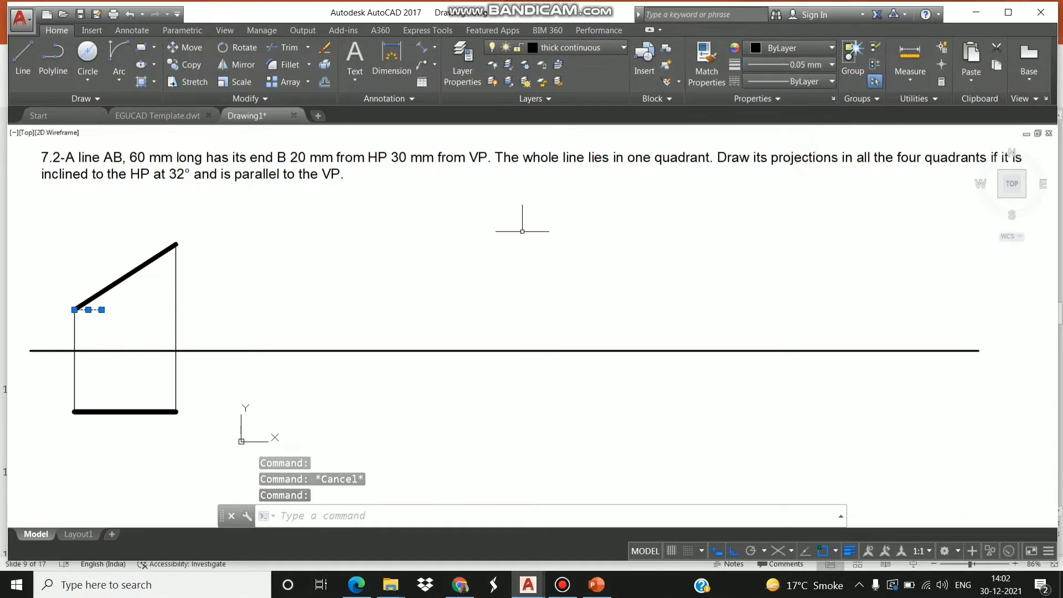
pyautogui.press('Escape')
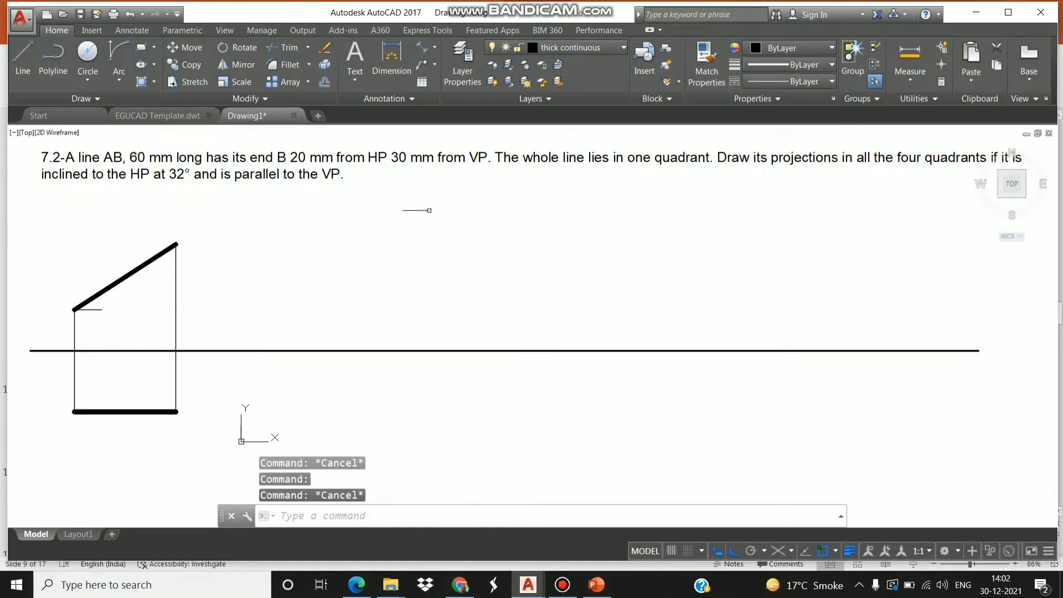
# Add aligned dimensions 20.67 and 30.67 beside the projector and 60.67 along the inclined line
pyautogui.click(398, 79)
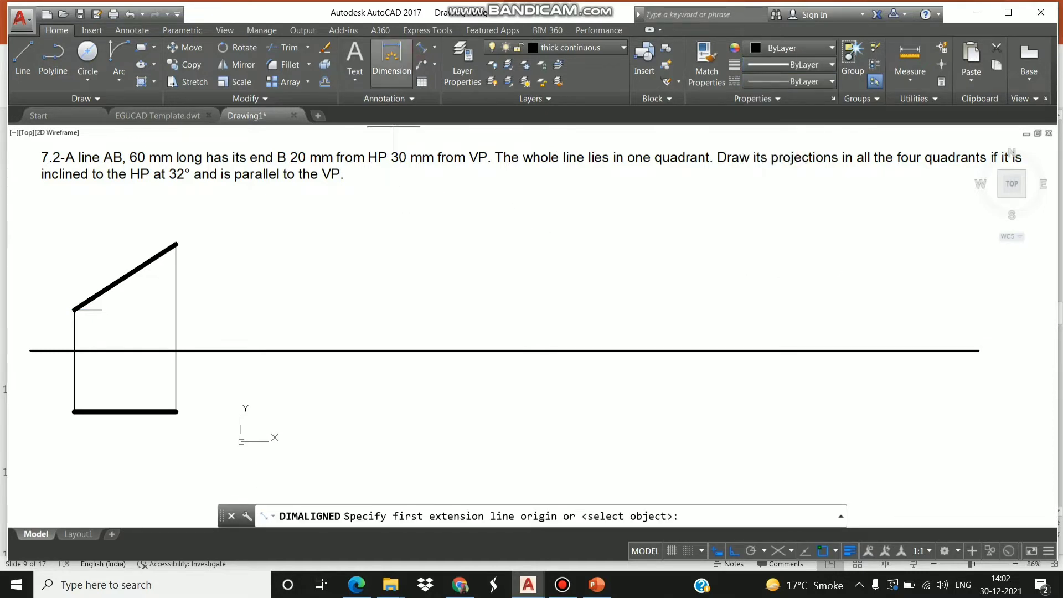
pyautogui.click(74, 312)
pyautogui.click(74, 349)
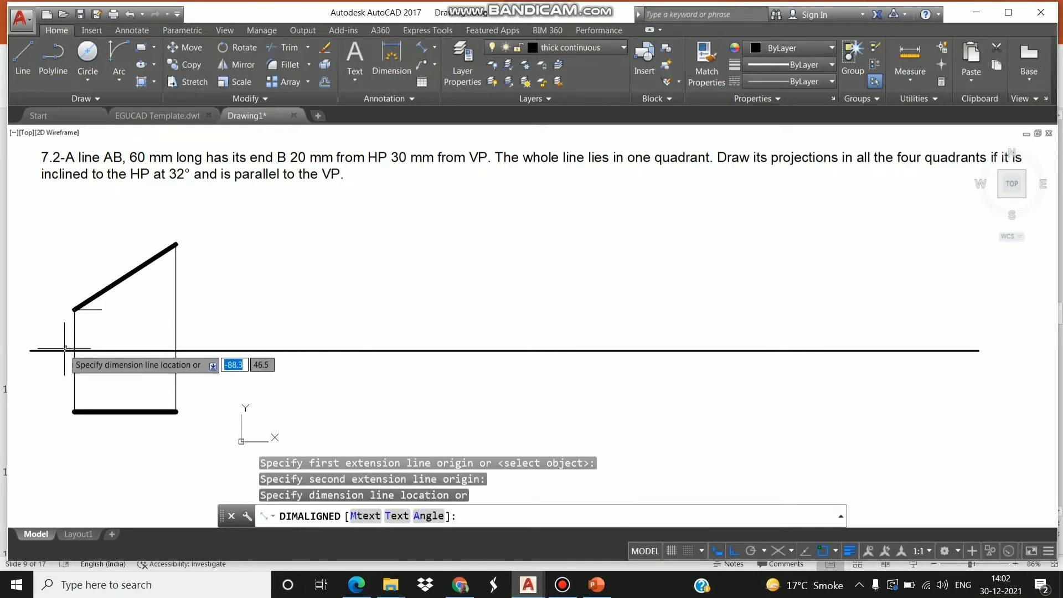
pyautogui.click(60, 339)
pyautogui.click(428, 66)
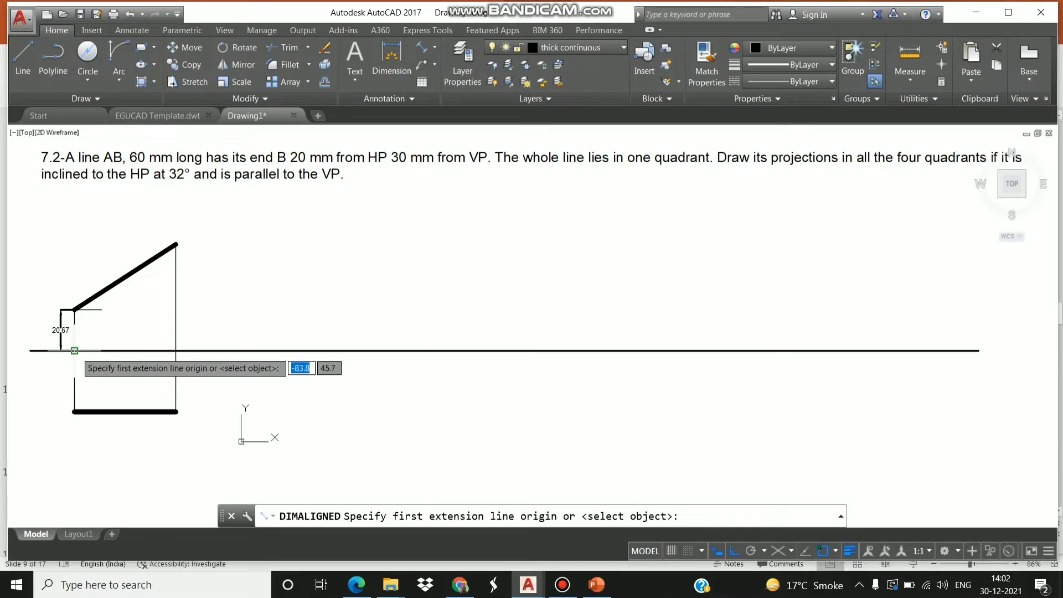
pyautogui.click(74, 350)
pyautogui.click(74, 411)
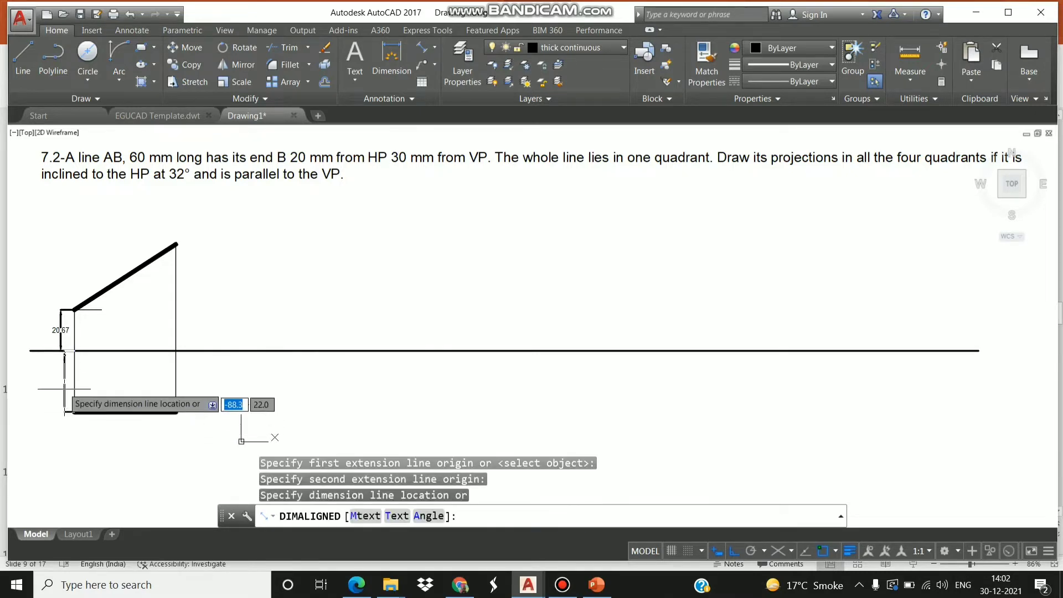
pyautogui.click(60, 351)
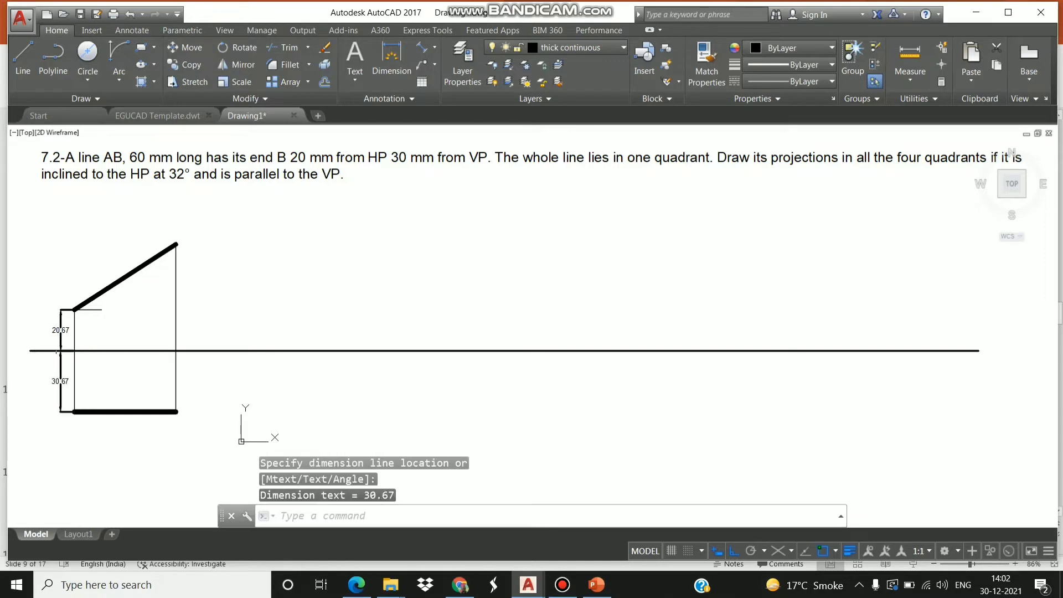
pyautogui.click(422, 47)
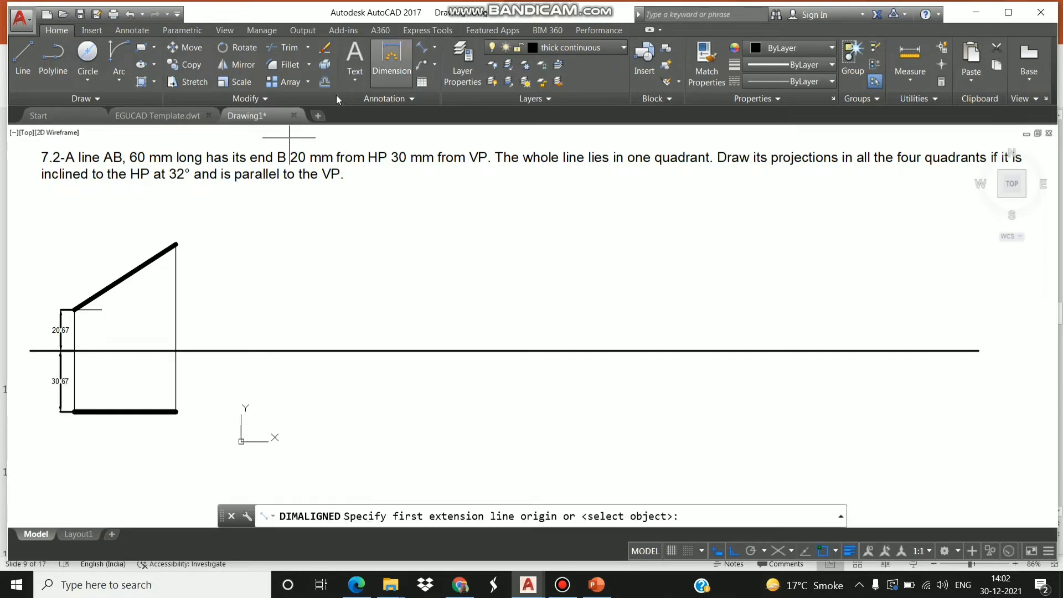
pyautogui.click(73, 309)
pyautogui.click(166, 243)
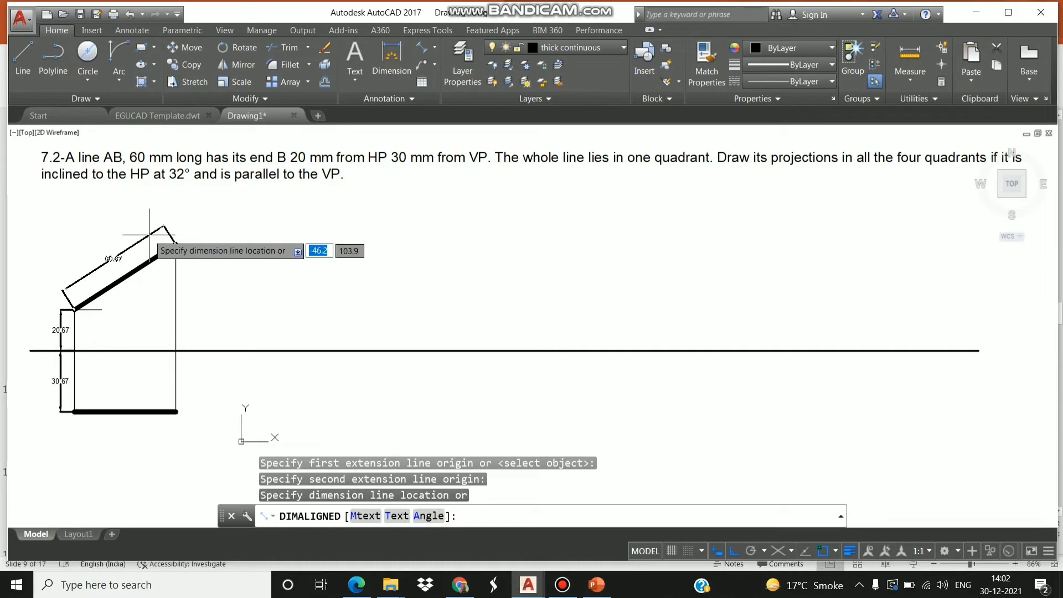
pyautogui.click(177, 214)
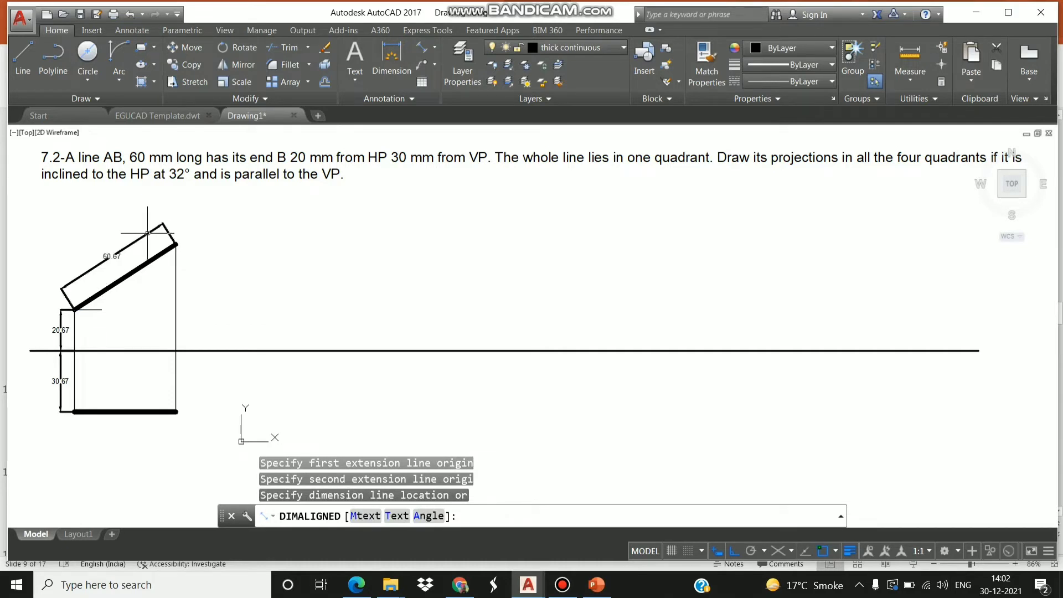
# Add an angular dimension between the inclined line and the short horizontal line
pyautogui.click(435, 51)
pyautogui.click(440, 127)
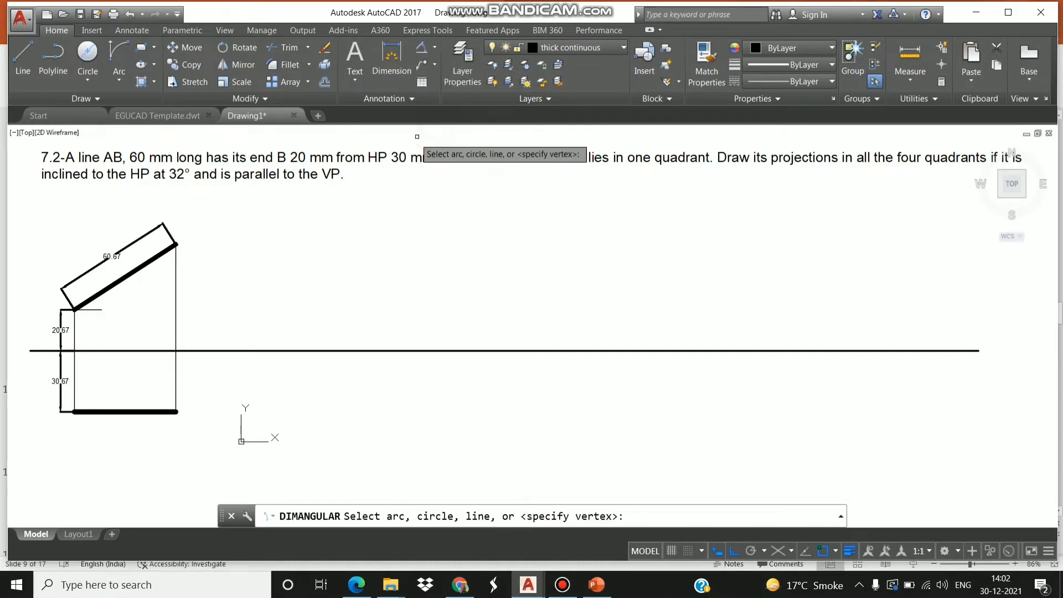
pyautogui.click(106, 290)
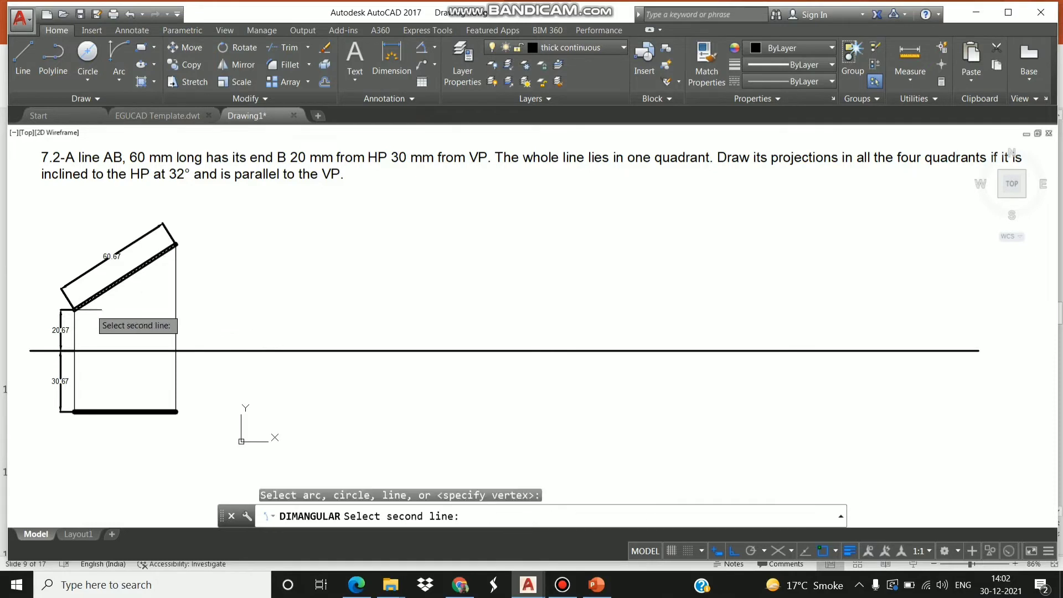
pyautogui.click(94, 309)
pyautogui.click(118, 293)
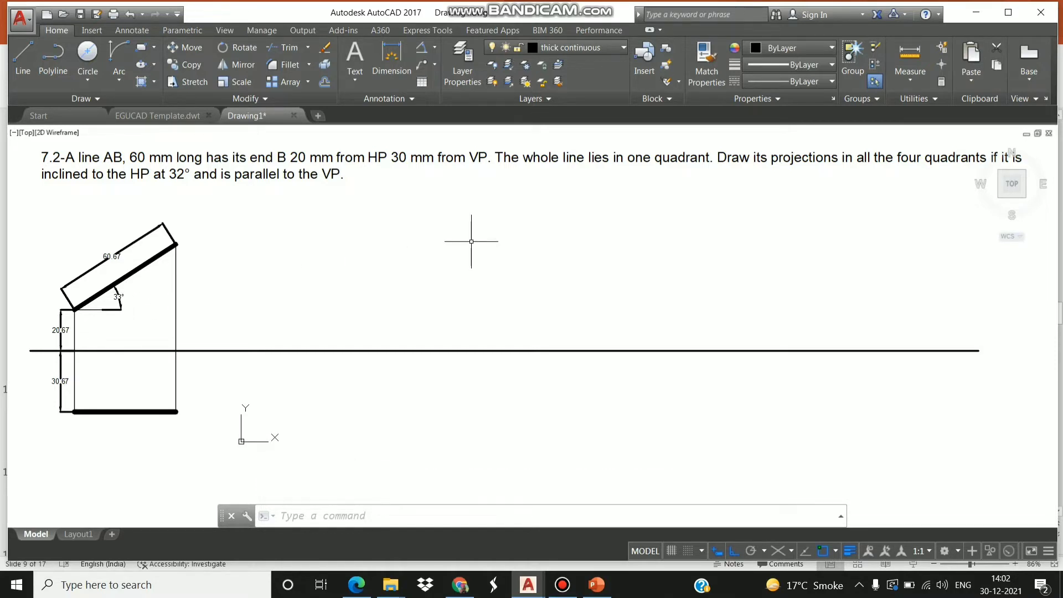
# Set the Standard dimension style's angular precision to 0.00, making the angle read 32.67°
pyautogui.press('Return')
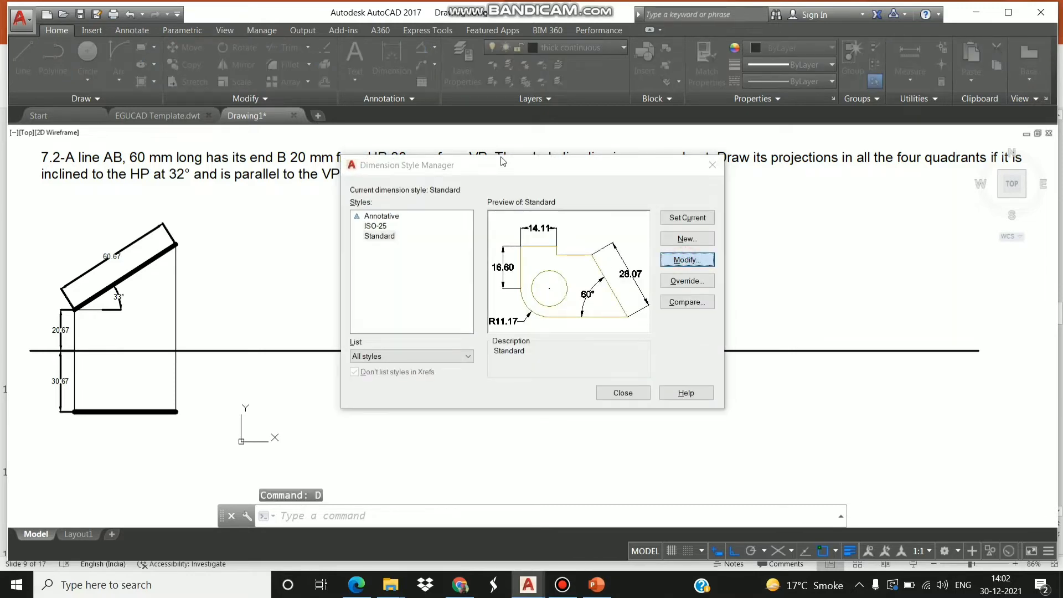
pyautogui.click(685, 260)
pyautogui.click(506, 141)
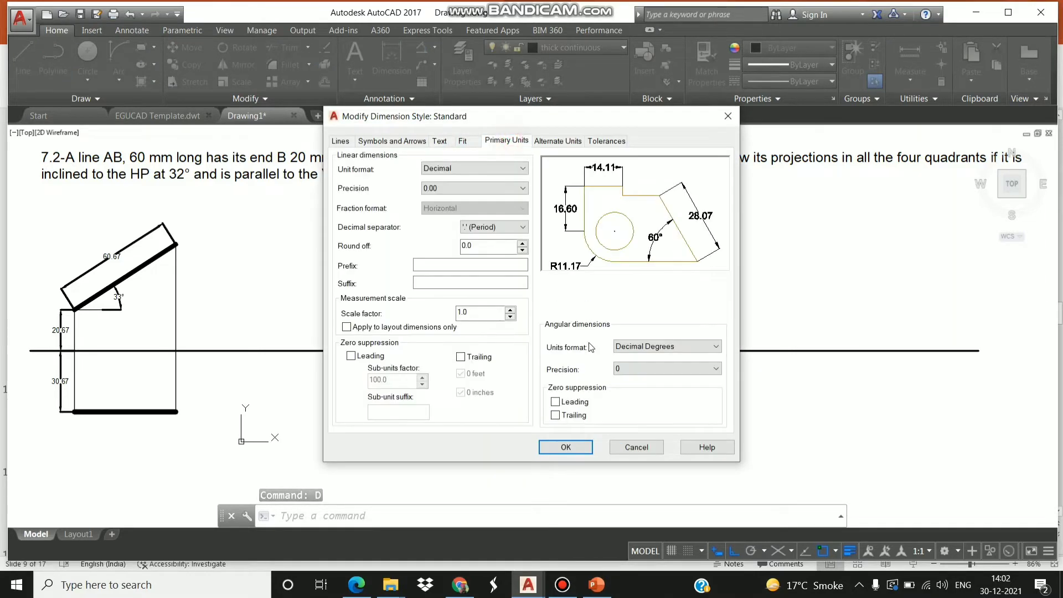
pyautogui.click(629, 369)
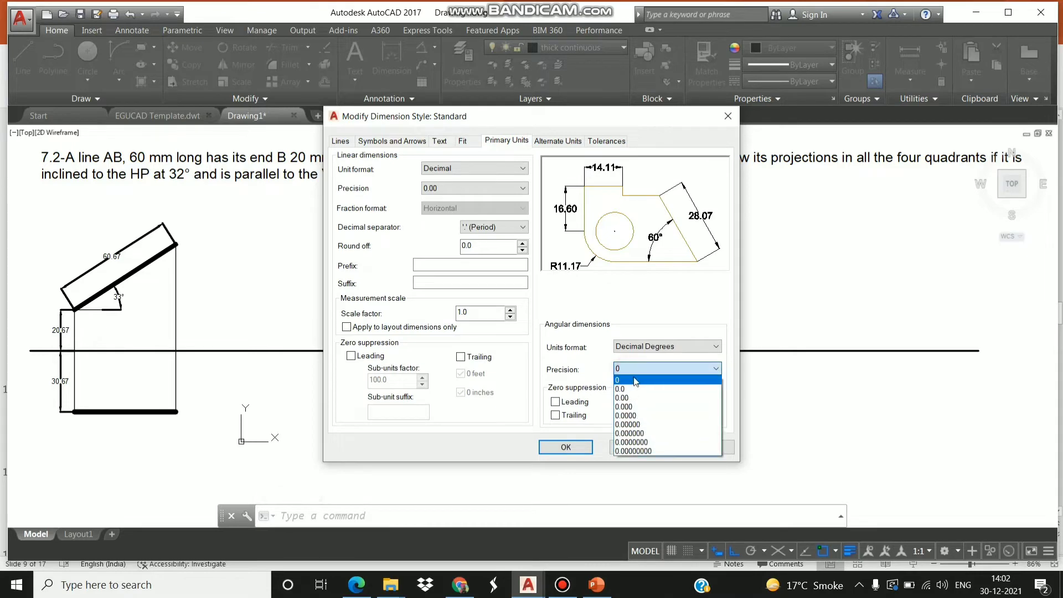
pyautogui.click(641, 397)
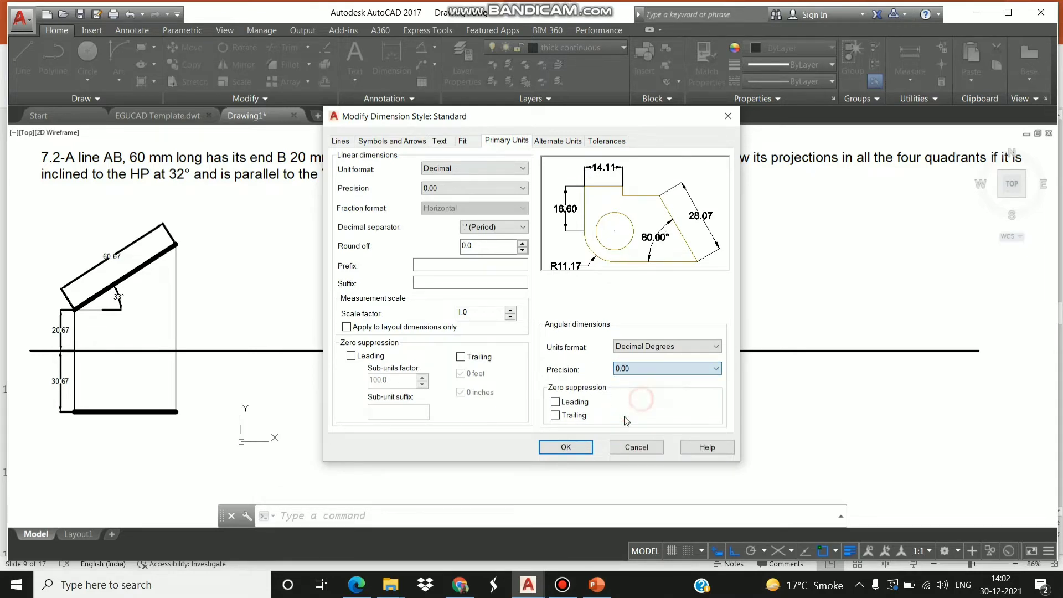
pyautogui.click(568, 448)
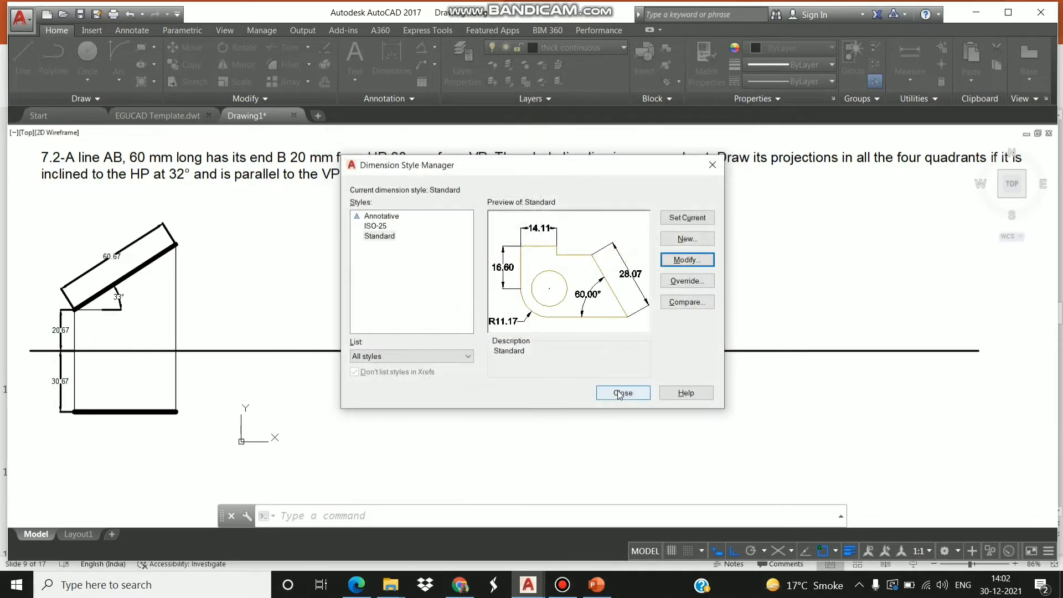
pyautogui.click(622, 394)
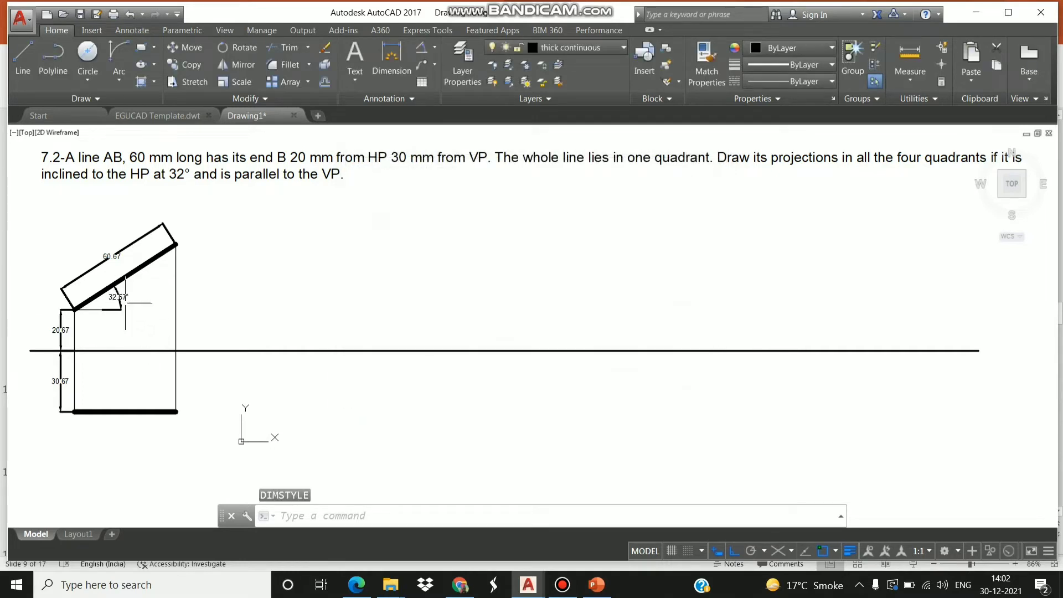
# Give the 32.67°, 60.67, 20.67 and 30.67 dimensions a 0.05 mm lineweight
pyautogui.click(116, 297)
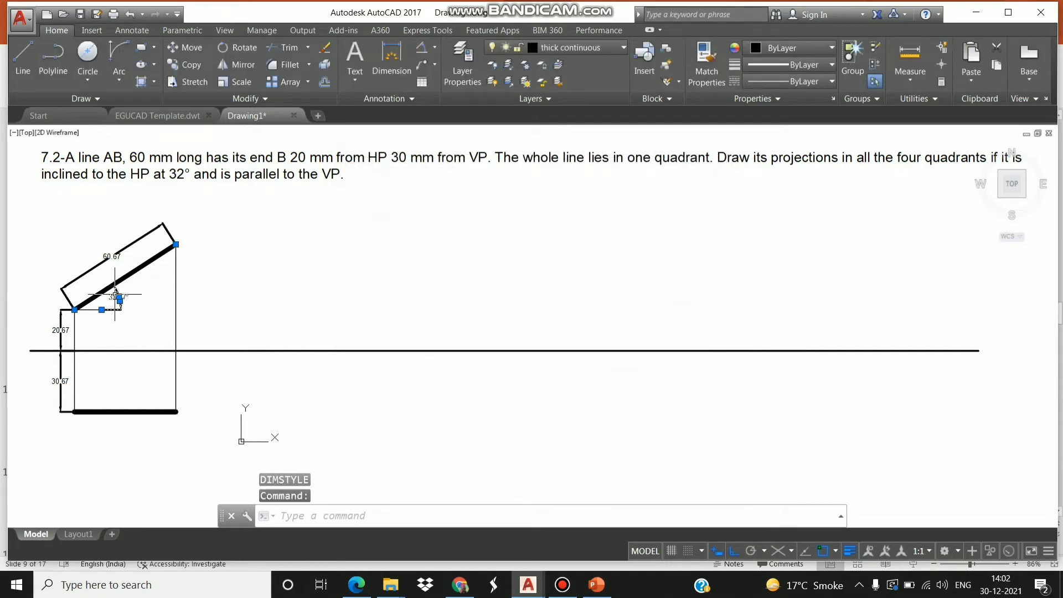
pyautogui.click(102, 266)
pyautogui.click(61, 330)
pyautogui.click(58, 375)
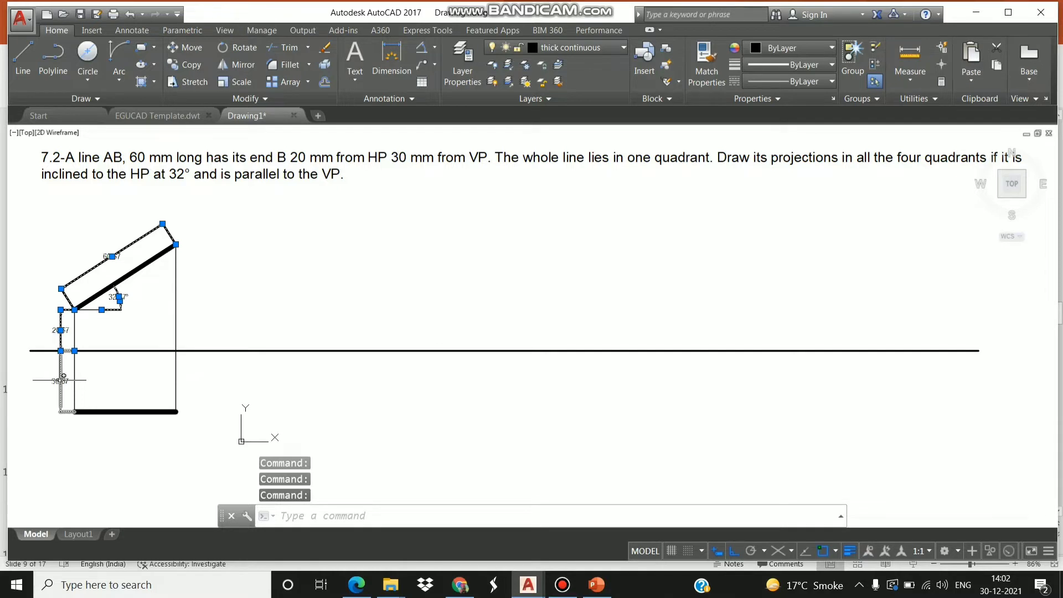
pyautogui.click(764, 65)
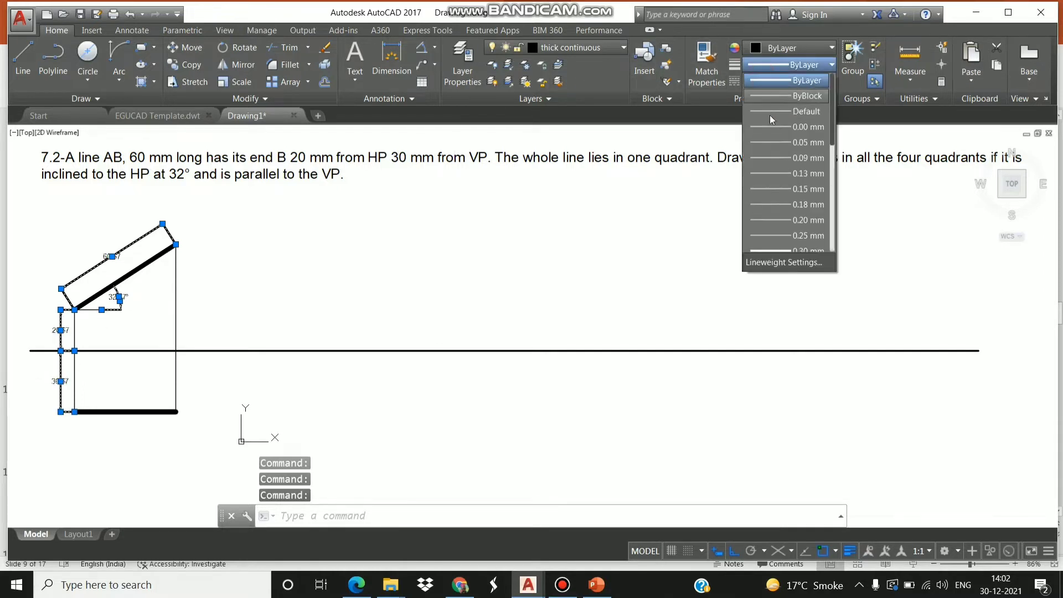
pyautogui.click(781, 126)
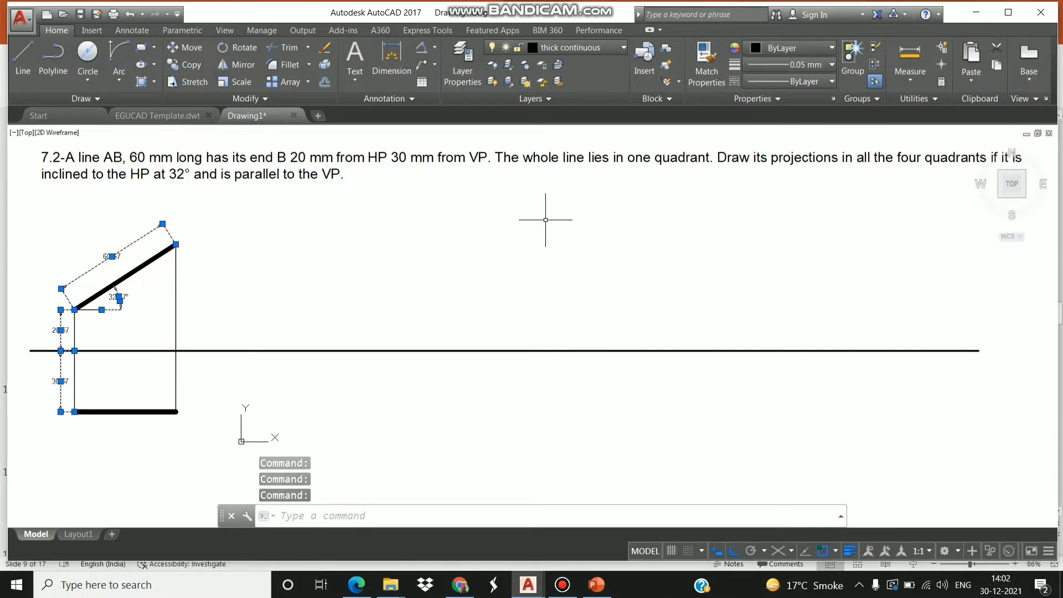
pyautogui.press('Escape')
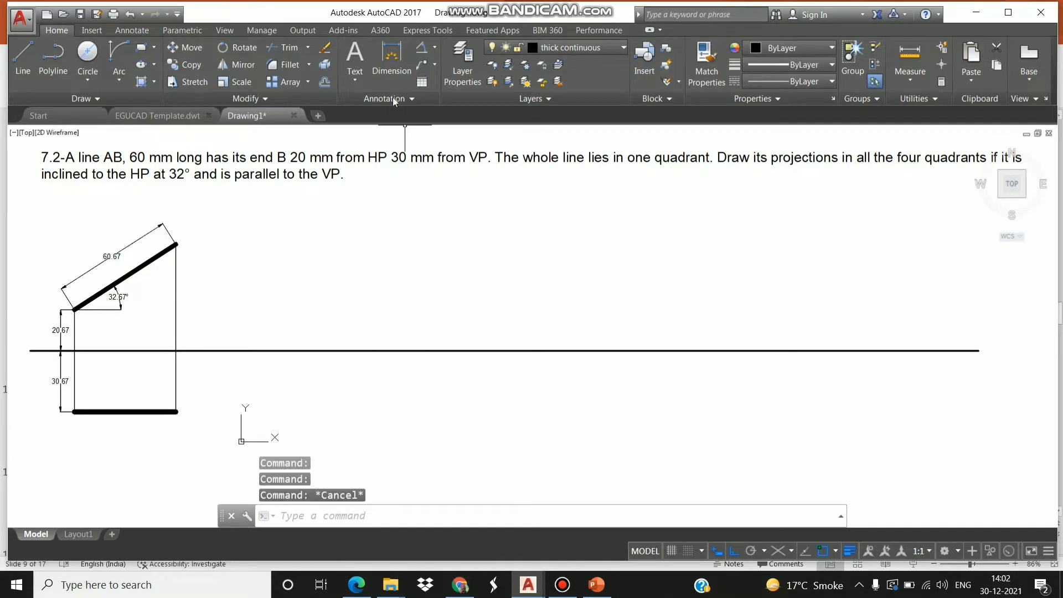
# Add a linear 51.07 dimension above the top-view line and make it 0.05 mm thin
pyautogui.click(435, 49)
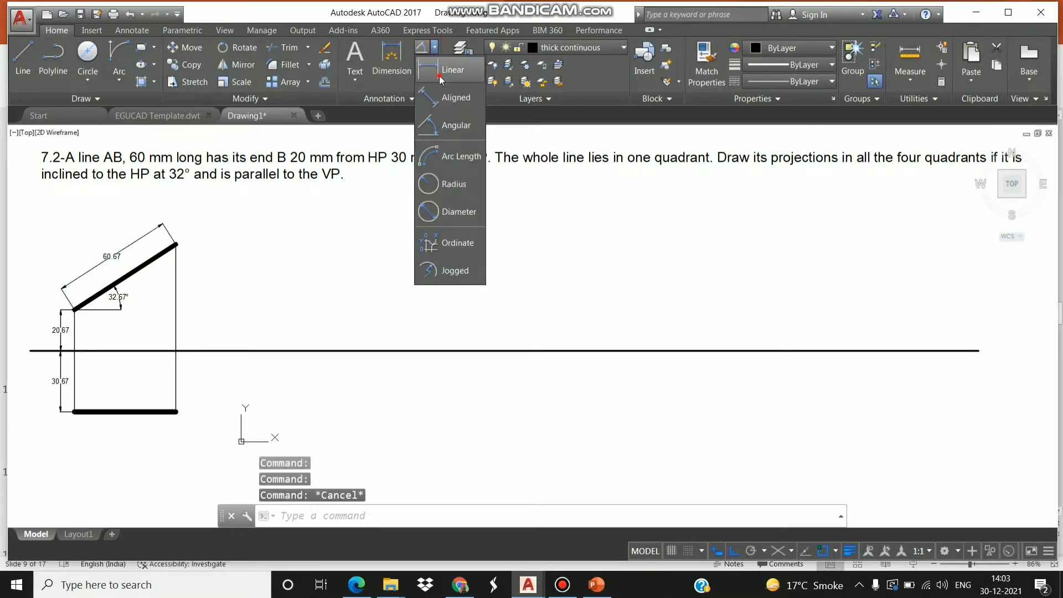
pyautogui.click(450, 71)
pyautogui.click(73, 412)
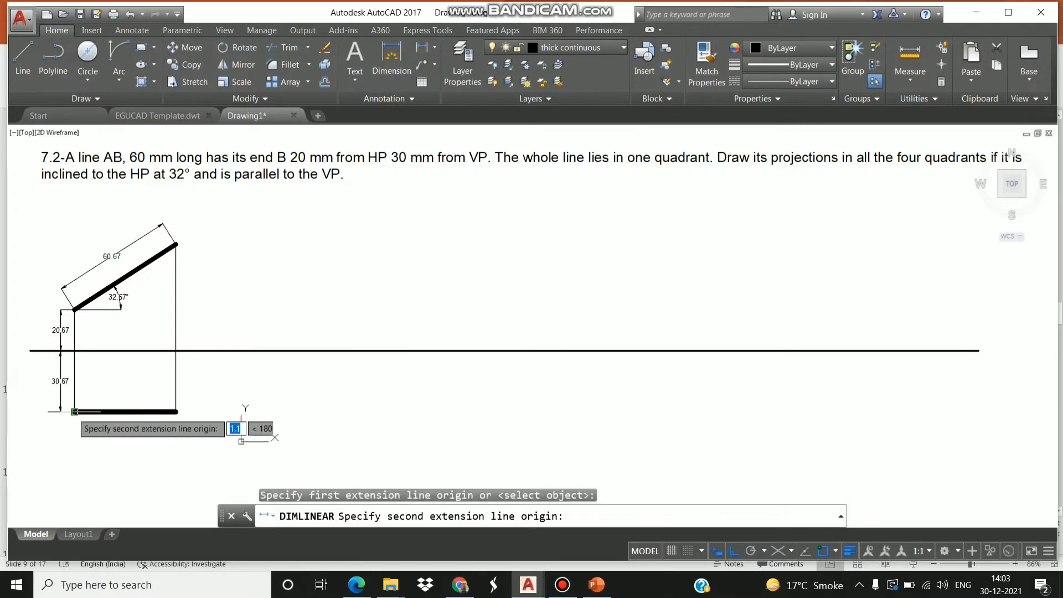
pyautogui.click(176, 411)
pyautogui.click(176, 394)
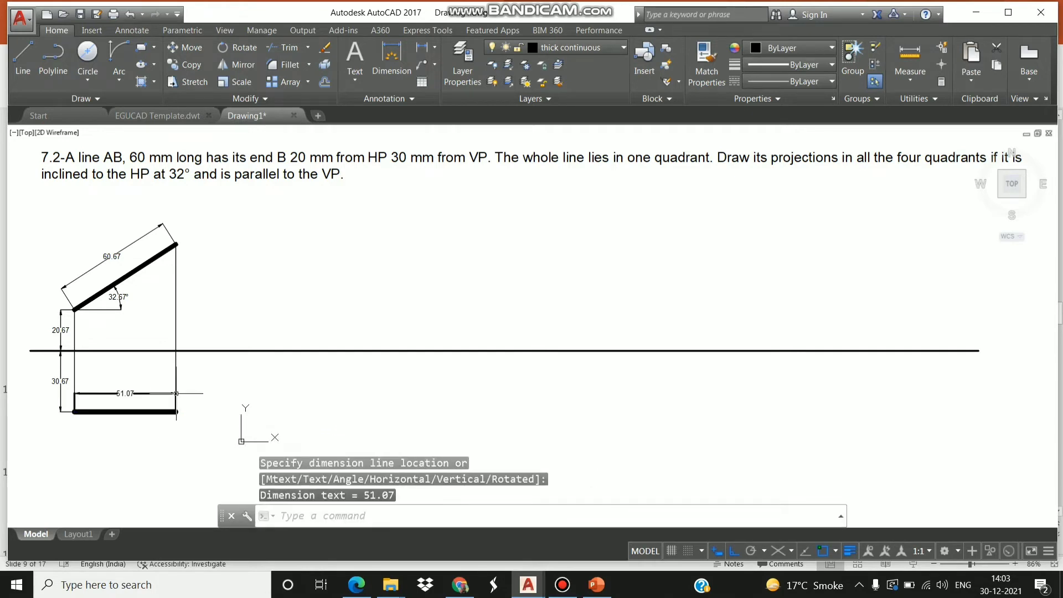
pyautogui.click(137, 394)
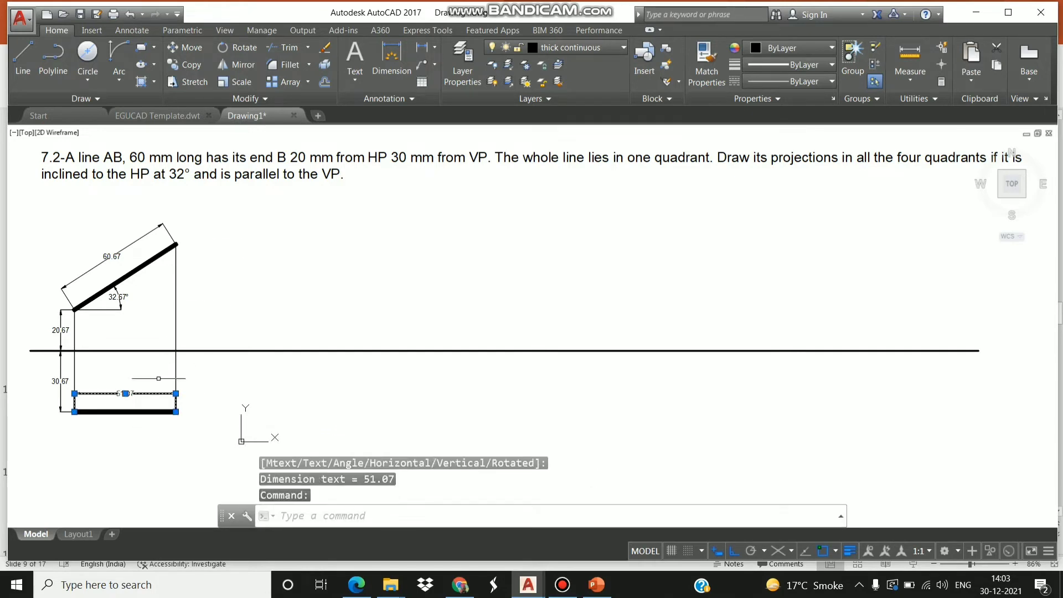
pyautogui.click(787, 65)
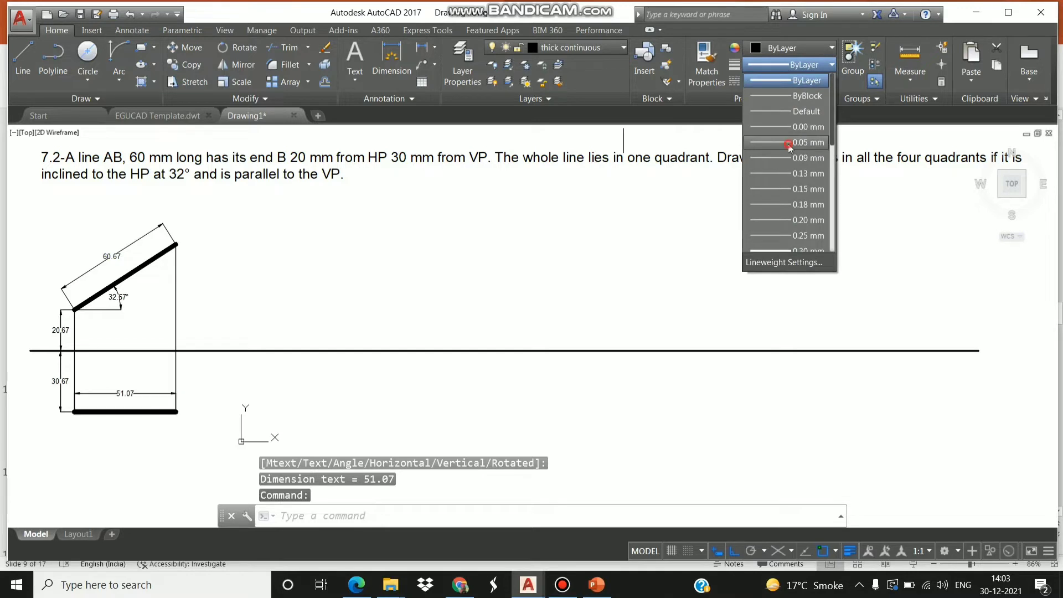
pyautogui.click(787, 143)
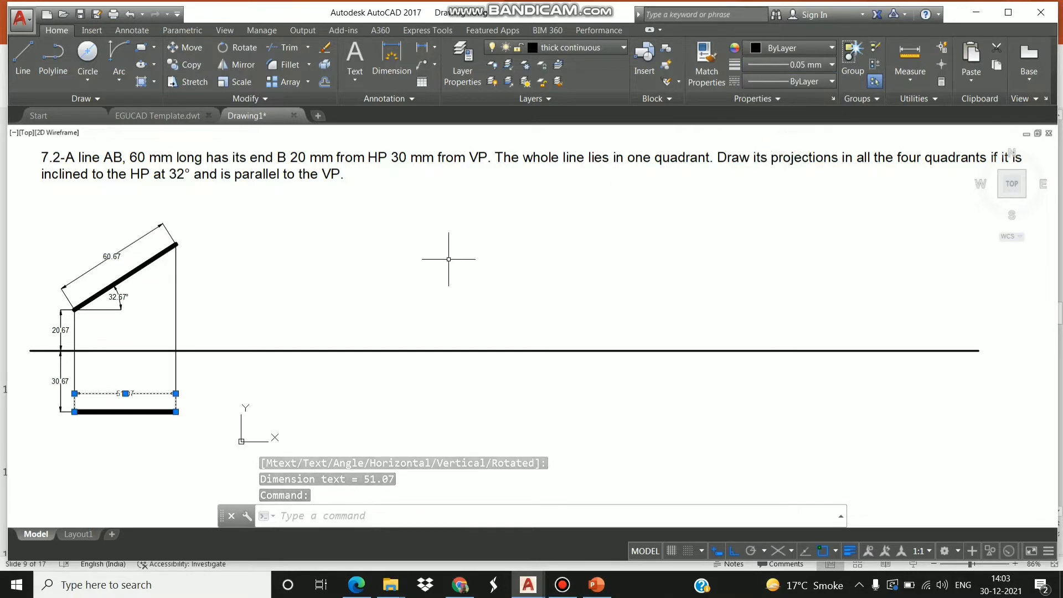
pyautogui.press('Escape')
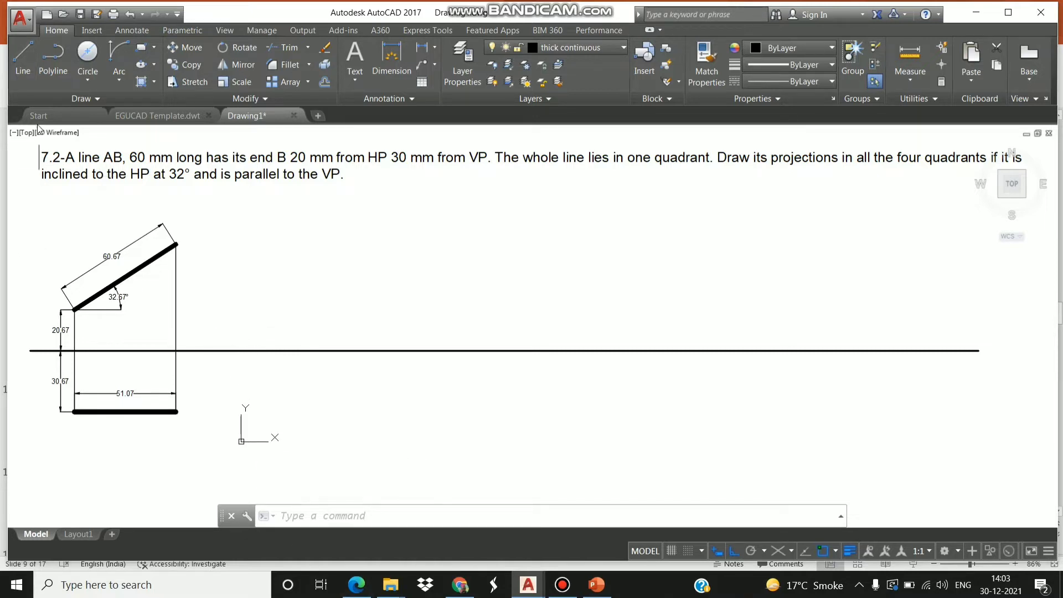
# Draw a 20.67 riser from XY topped by a 60.67 line at 32.67°
pyautogui.click(22, 58)
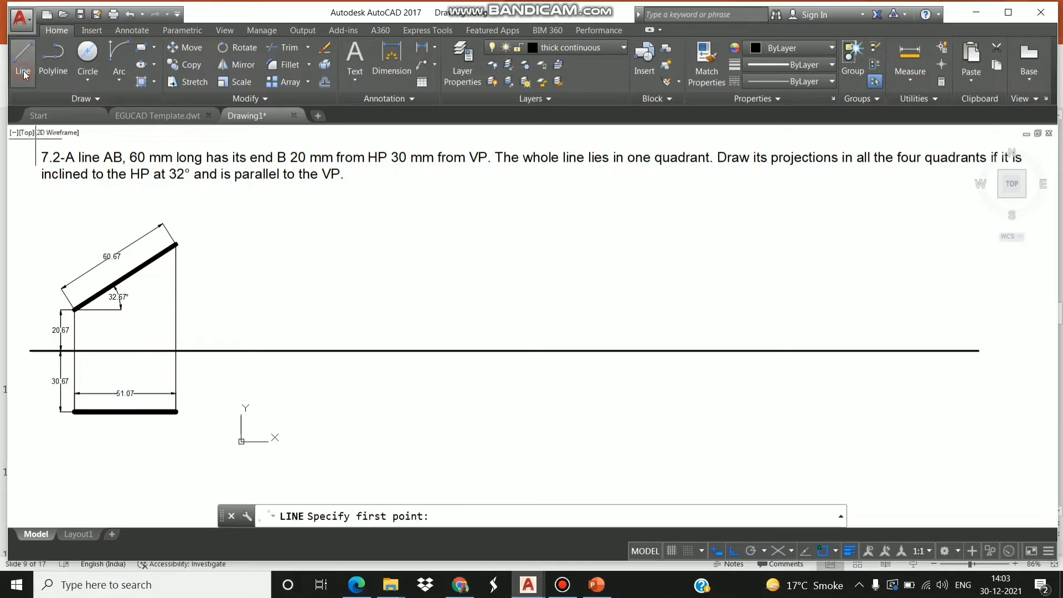
pyautogui.click(256, 351)
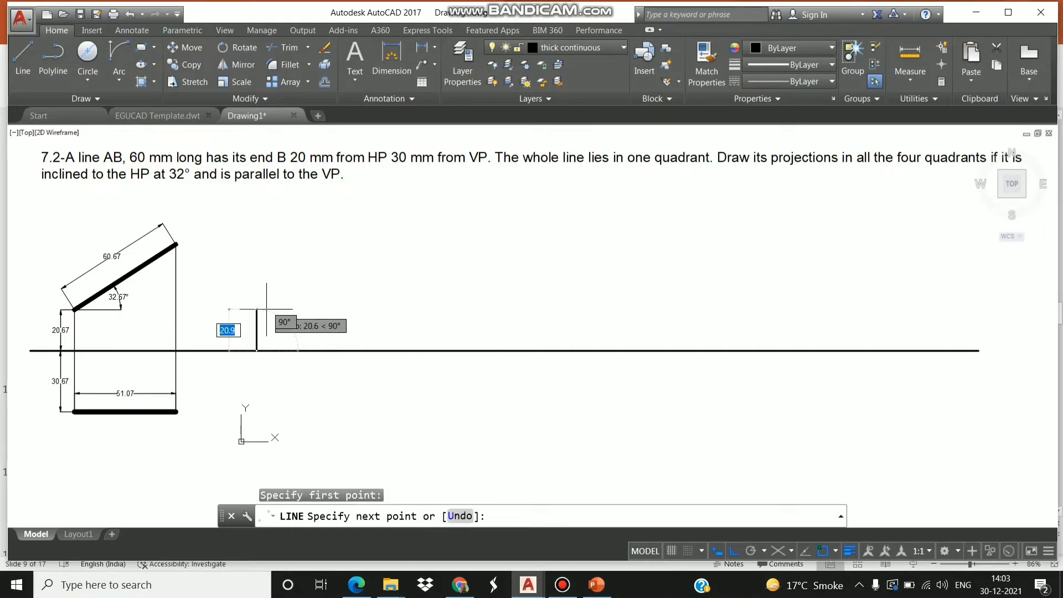
pyautogui.write('2')
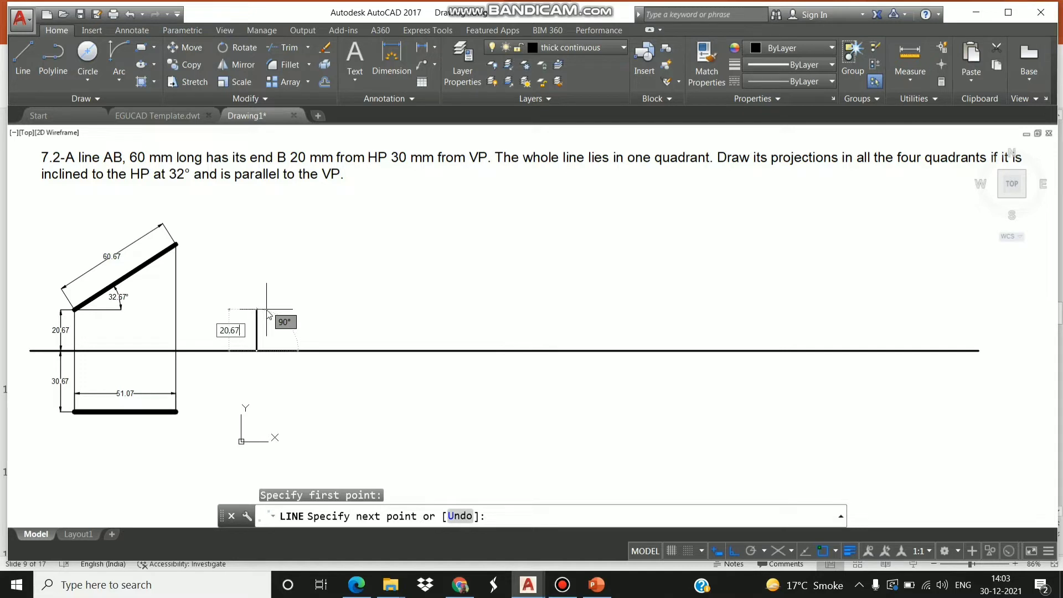
pyautogui.write('0.67')
pyautogui.press('Return')
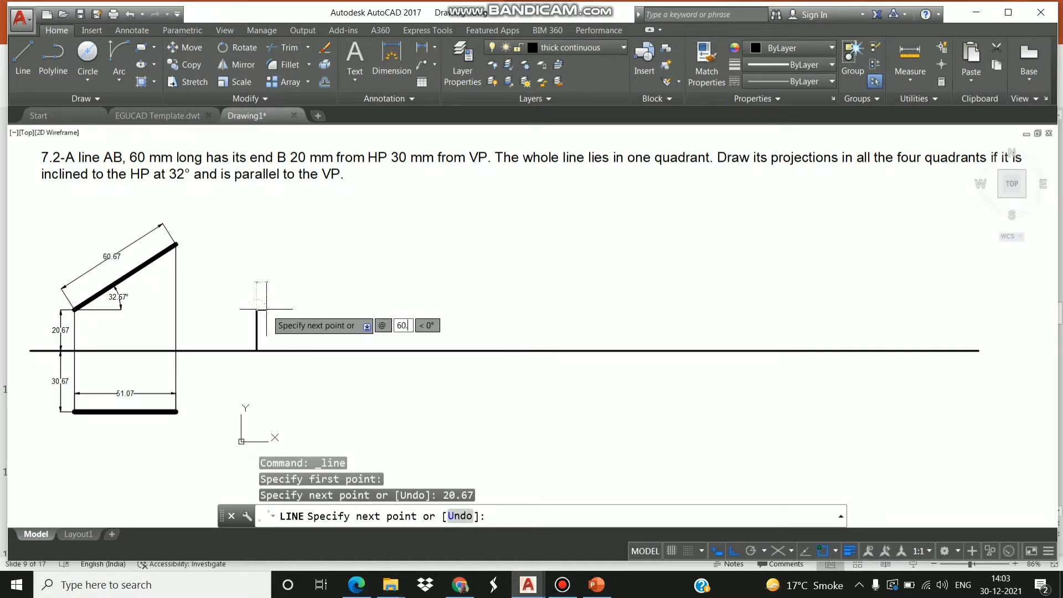
pyautogui.press('Tab')
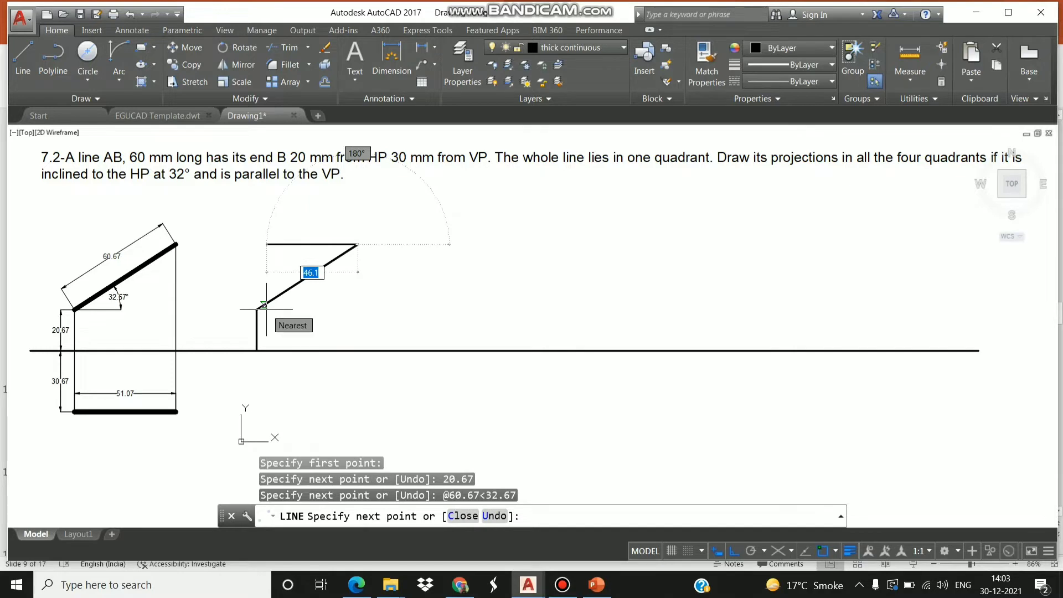
pyautogui.press('Escape')
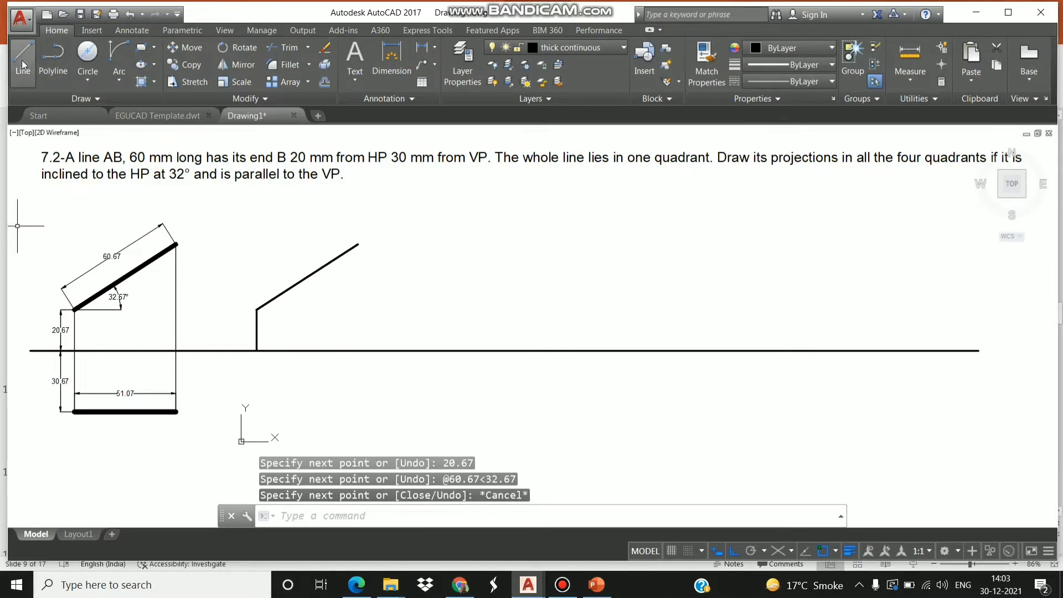
# Draw a 30.67 riser left of it with a horizontal line running to the right
pyautogui.click(23, 61)
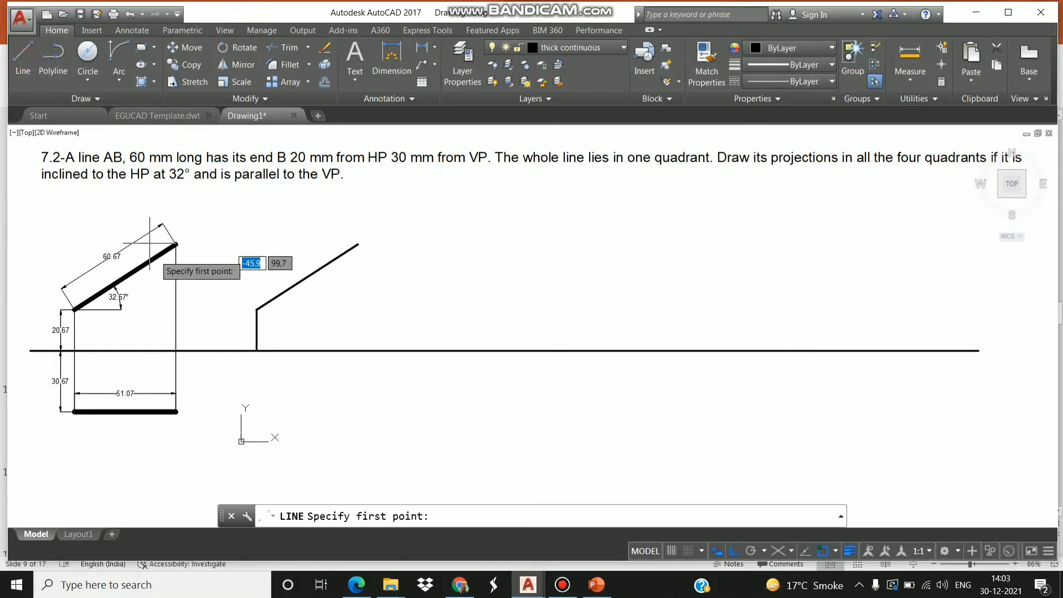
pyautogui.click(228, 350)
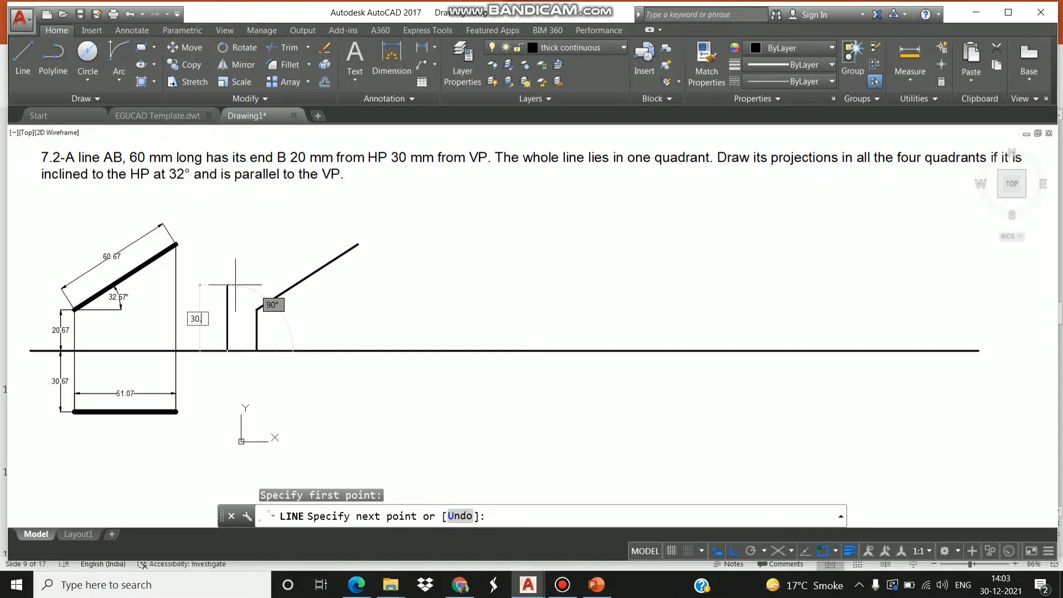
pyautogui.write('30.67')
pyautogui.press('Return')
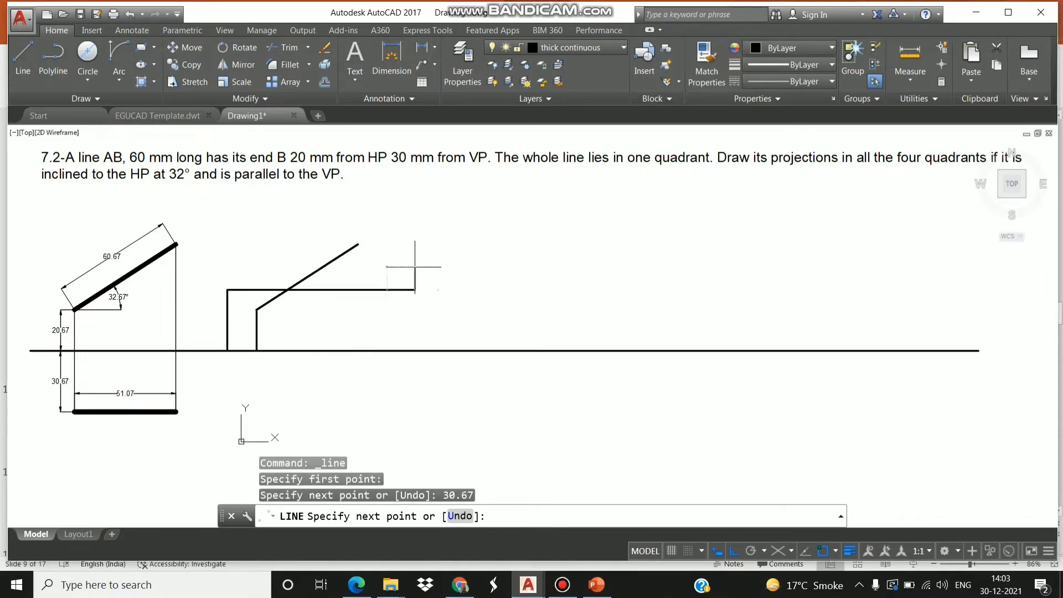
pyautogui.click(415, 290)
pyautogui.press('Escape')
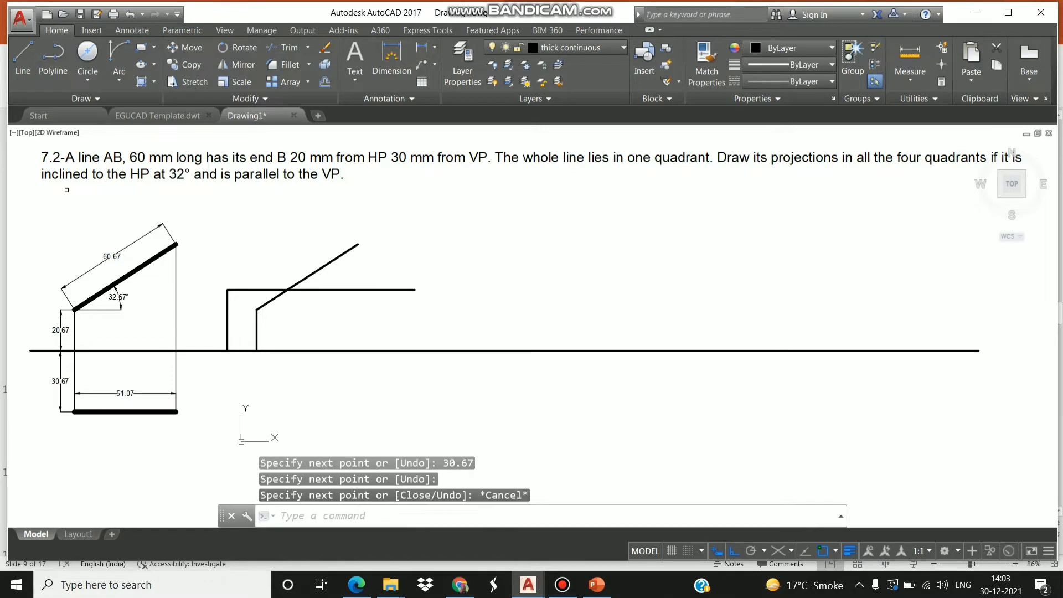
# Draw two vertical projectors: down from the sloped line's upper end and up from the short riser
pyautogui.click(25, 74)
pyautogui.click(359, 245)
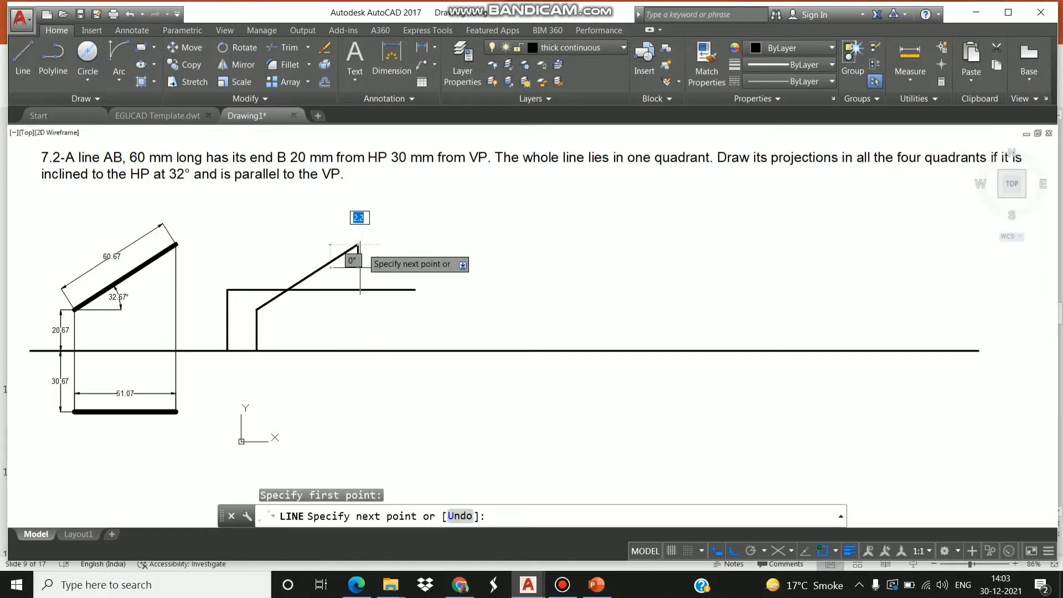
pyautogui.click(358, 296)
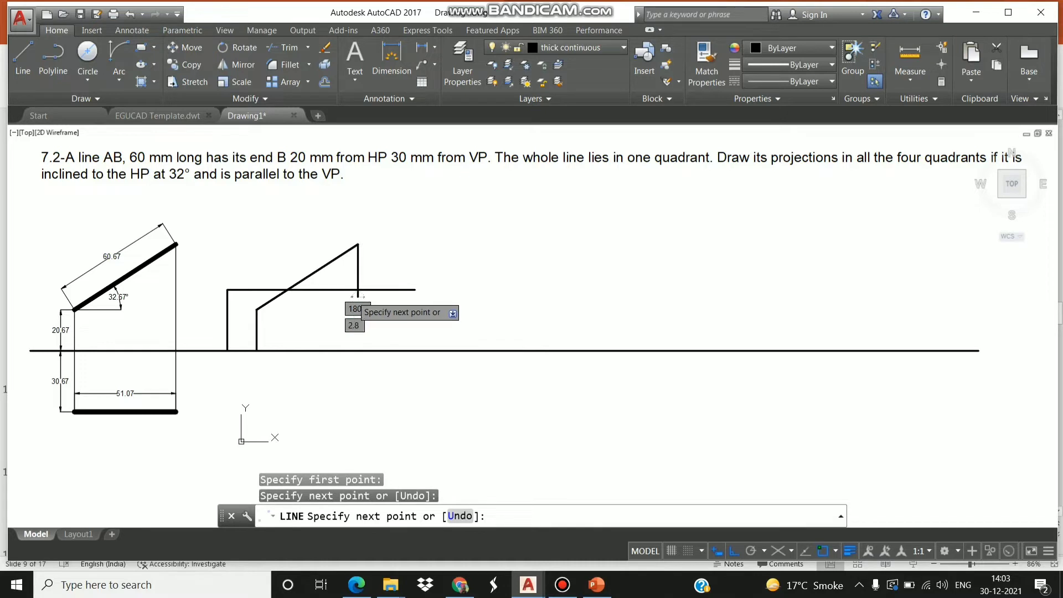
pyautogui.press('Escape')
pyautogui.click(20, 74)
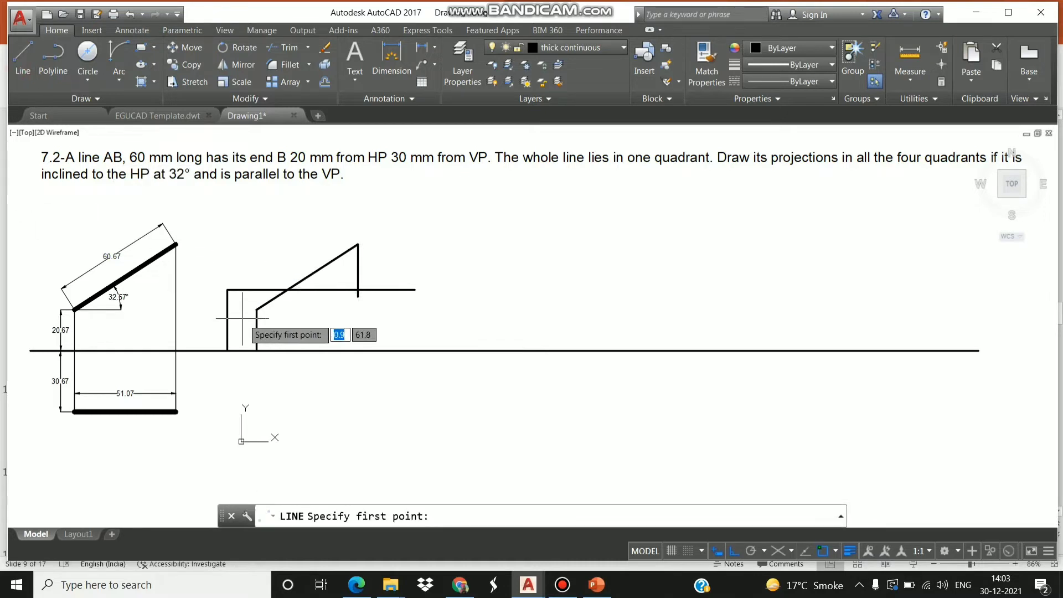
pyautogui.click(257, 309)
pyautogui.click(260, 273)
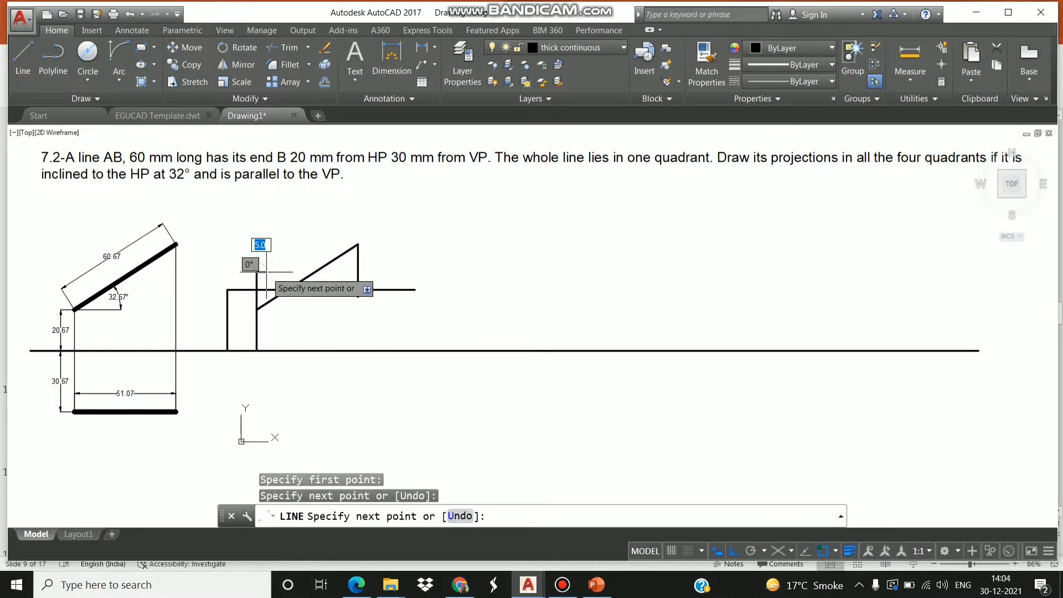
pyautogui.press('Escape')
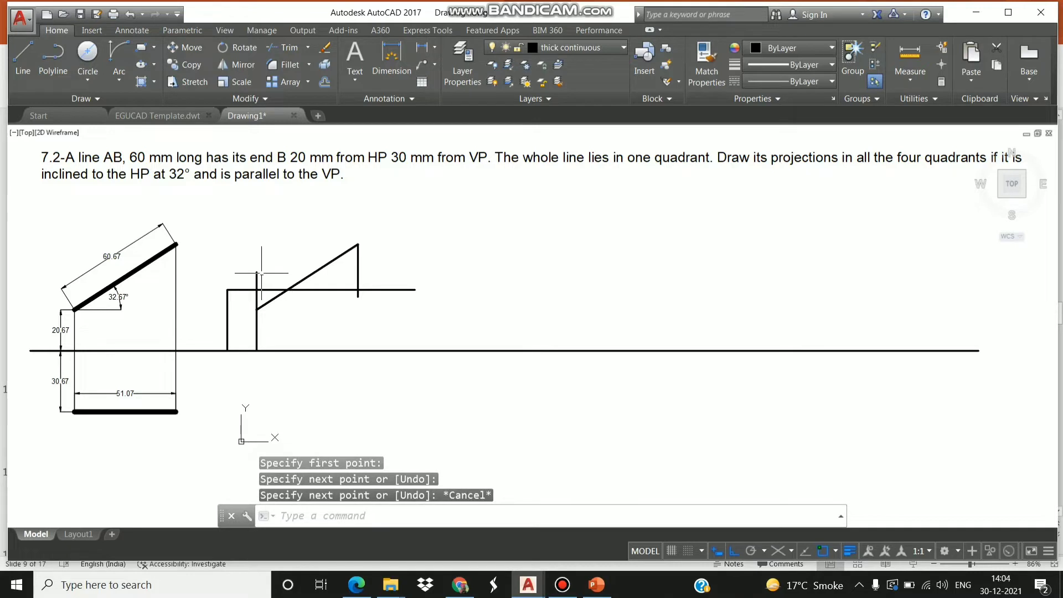
# Trim the three overhanging line ends and erase the leftmost vertical projector line
pyautogui.click(283, 50)
pyautogui.press('Return')
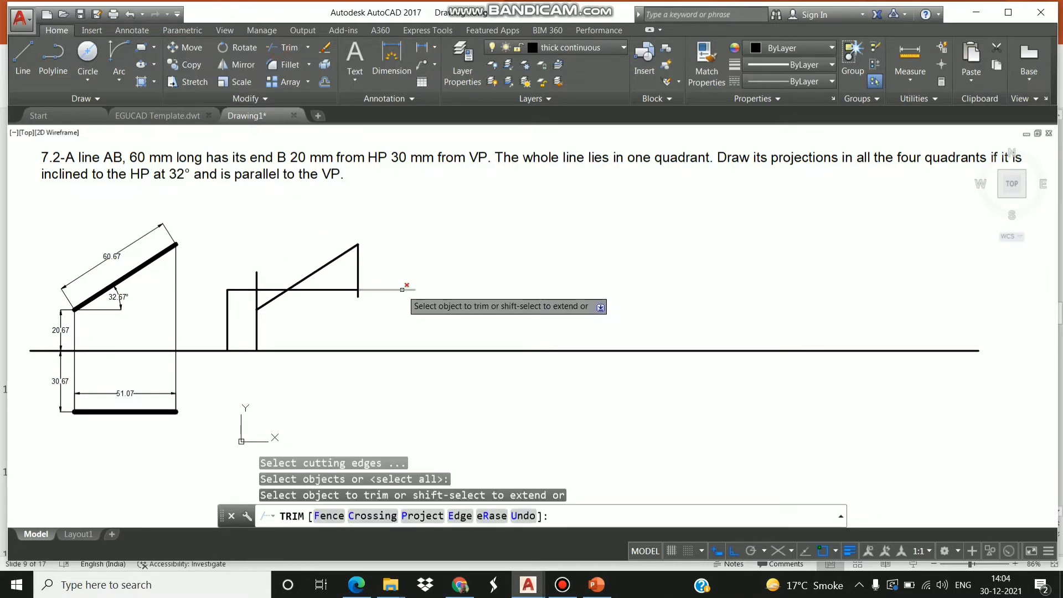
pyautogui.click(403, 289)
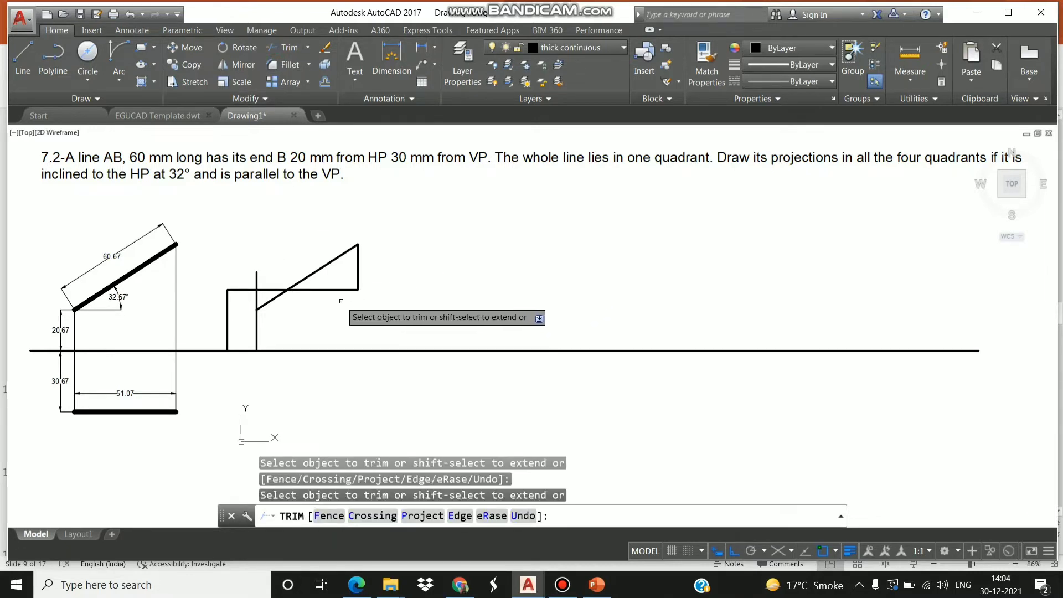
pyautogui.click(257, 280)
pyautogui.click(239, 290)
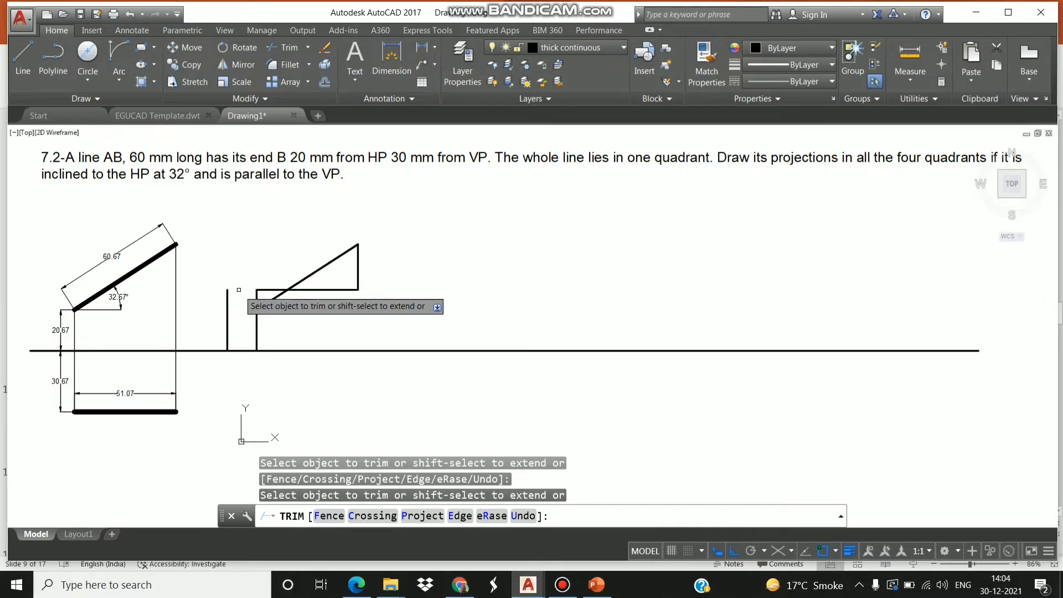
pyautogui.press('Escape')
pyautogui.click(227, 320)
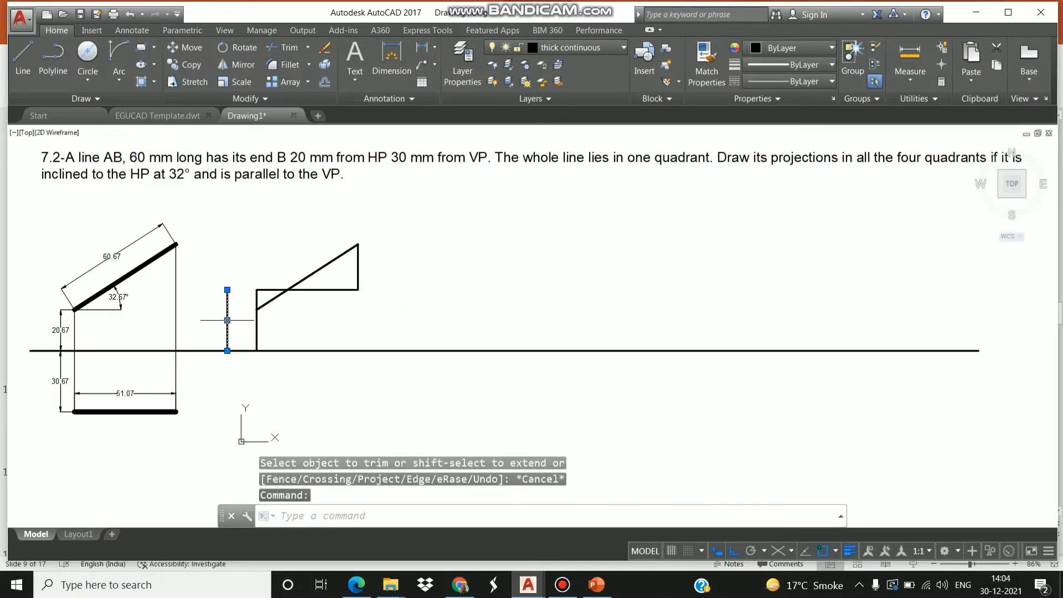
pyautogui.press('Delete')
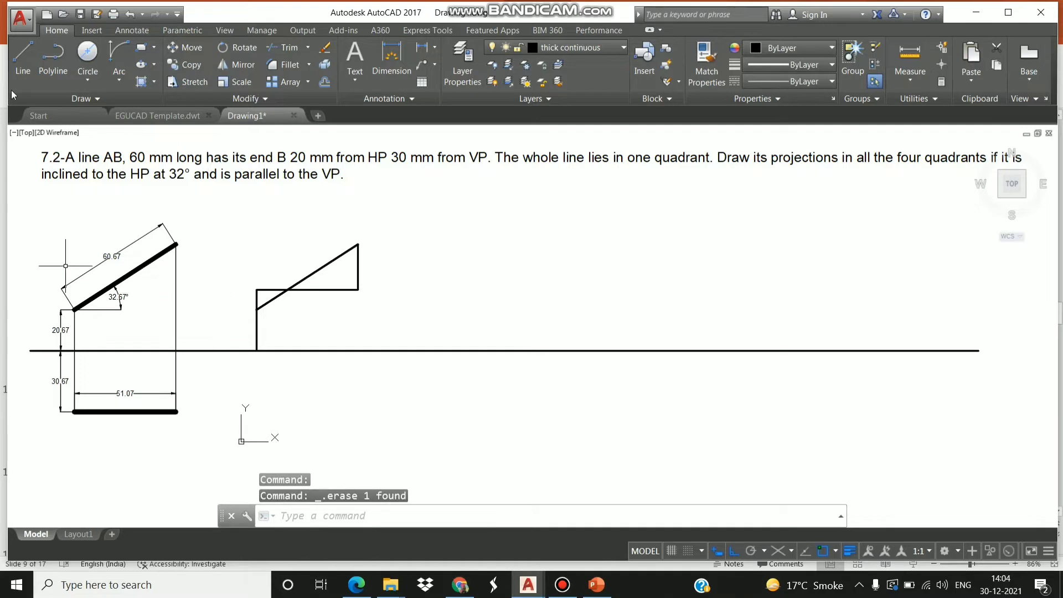
pyautogui.click(23, 58)
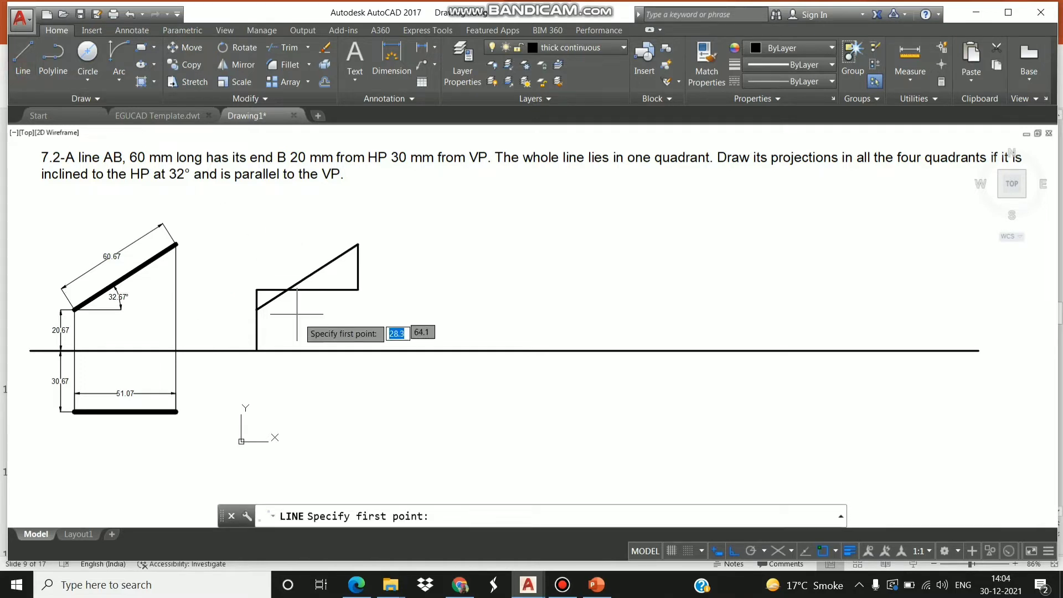
pyautogui.click(257, 309)
# Finish the short line, then give the horizontal and inclined lines a 0.80 mm lineweight
pyautogui.click(276, 311)
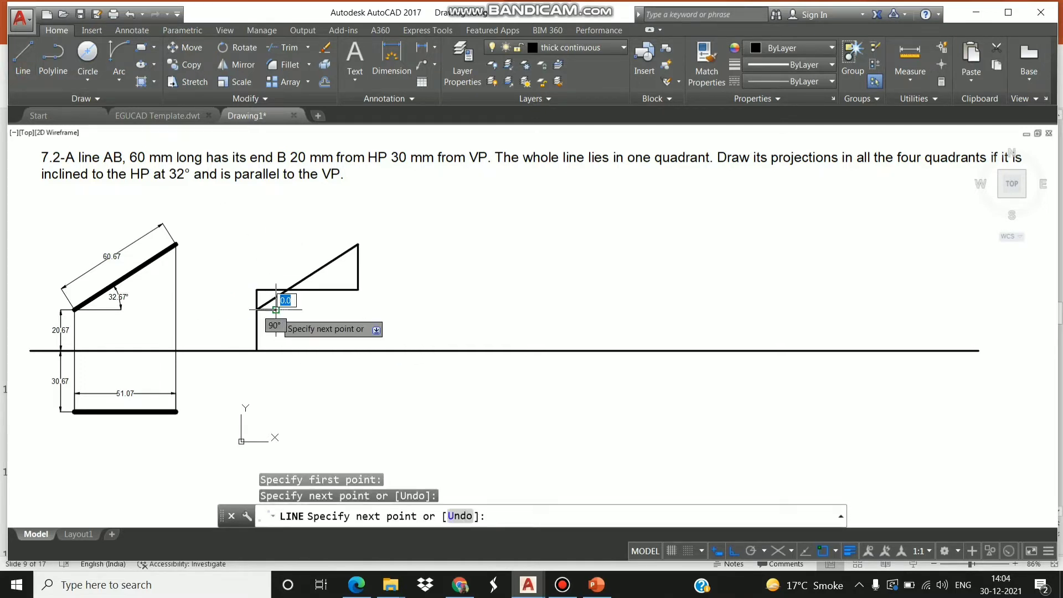
pyautogui.press('Escape')
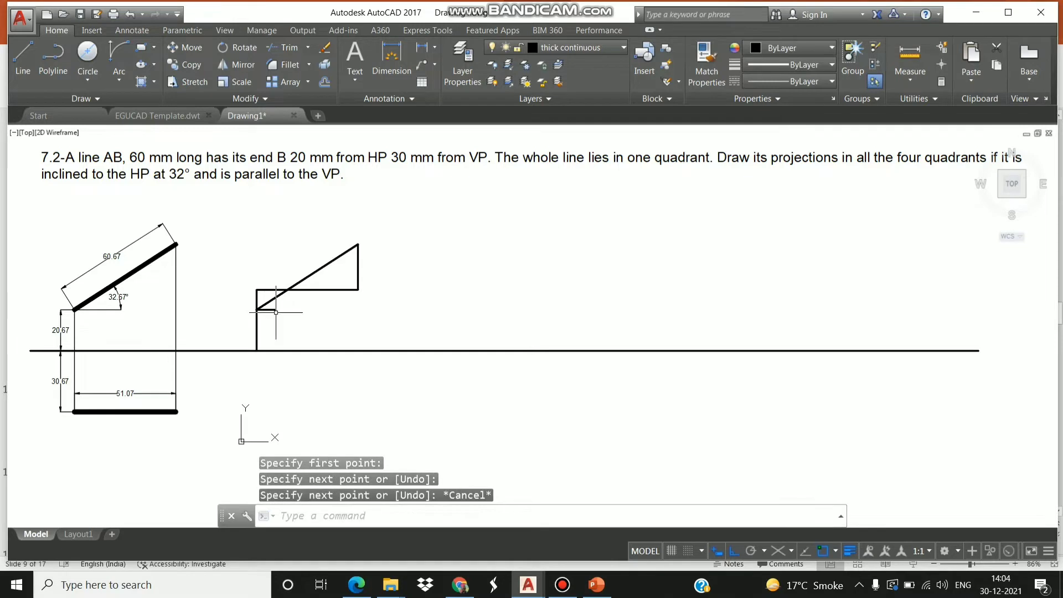
pyautogui.click(316, 290)
pyautogui.click(317, 270)
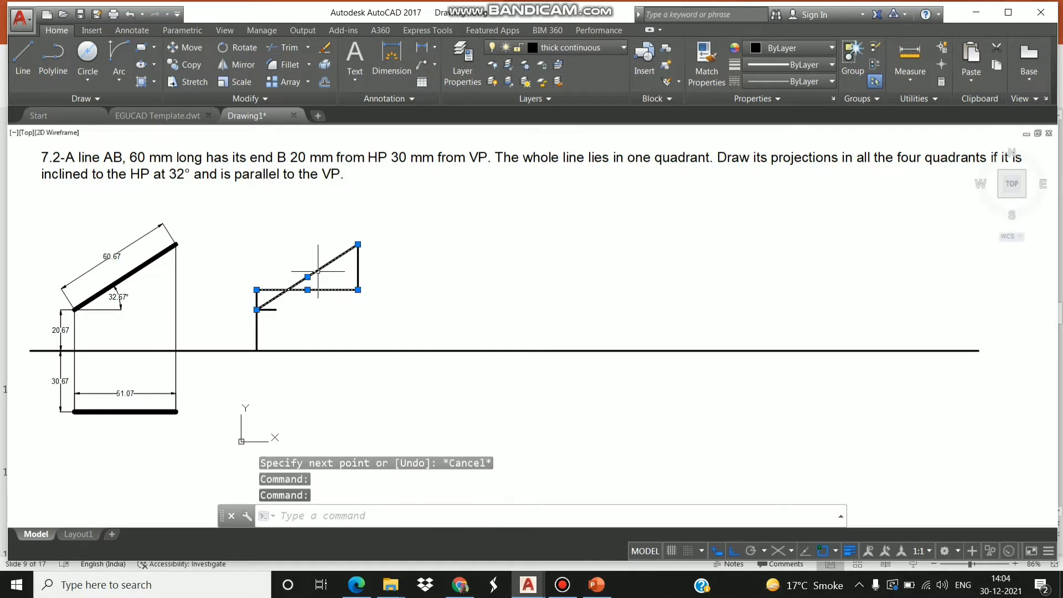
pyautogui.click(798, 65)
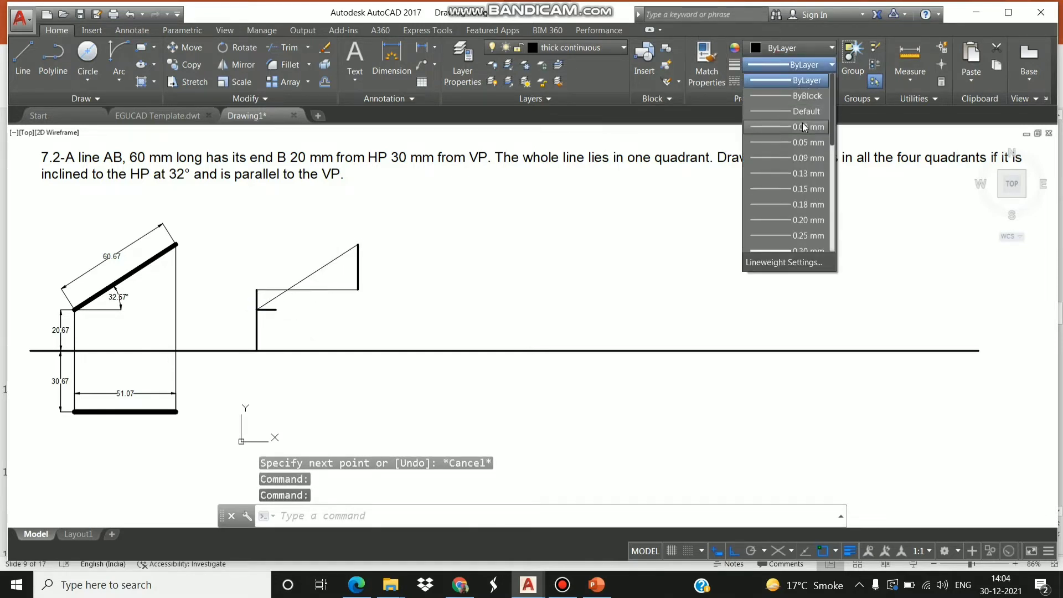
pyautogui.scroll(-3, 807, 131)
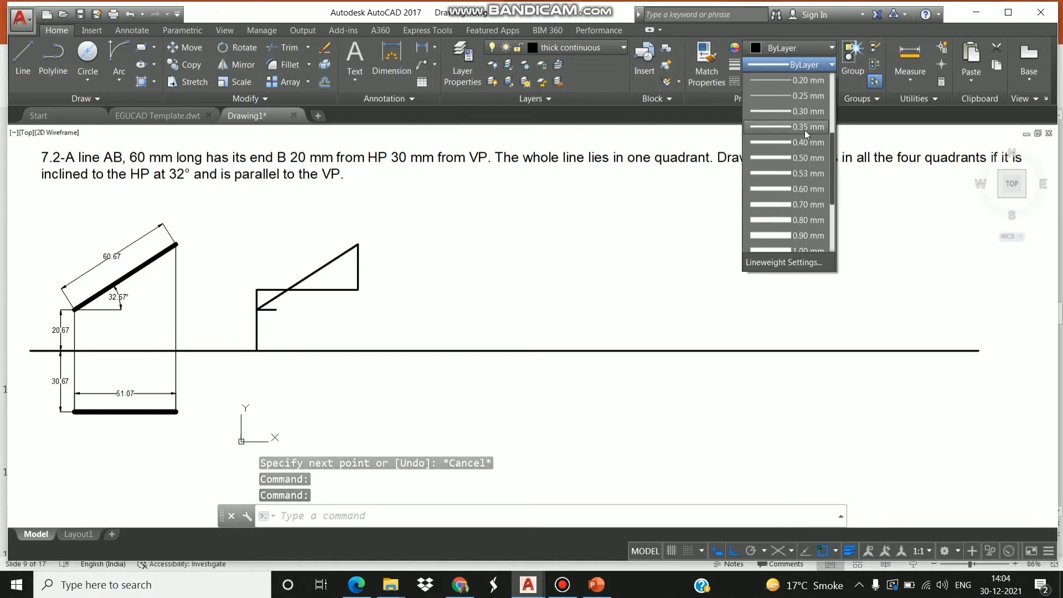
pyautogui.click(809, 219)
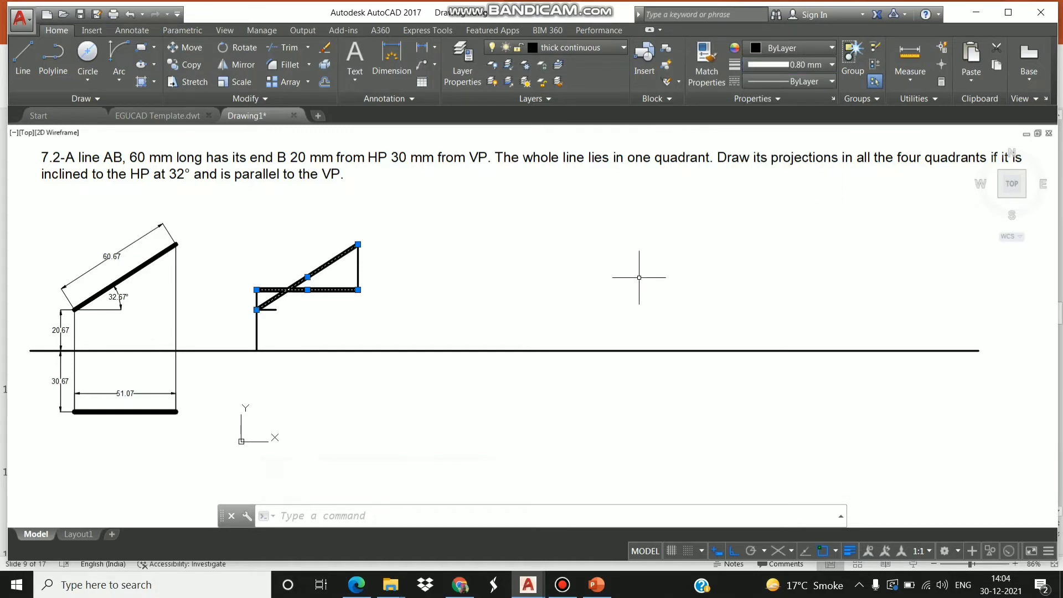
pyautogui.press('Escape')
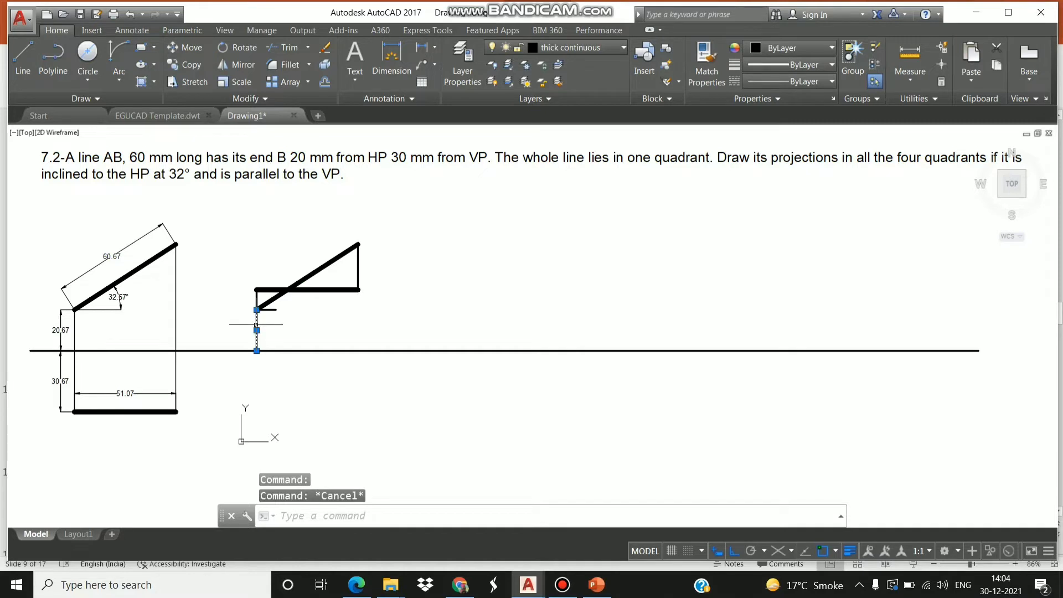
# Set the vertical projectors and short lines to a thin 0.05 mm lineweight
pyautogui.click(256, 296)
pyautogui.click(274, 307)
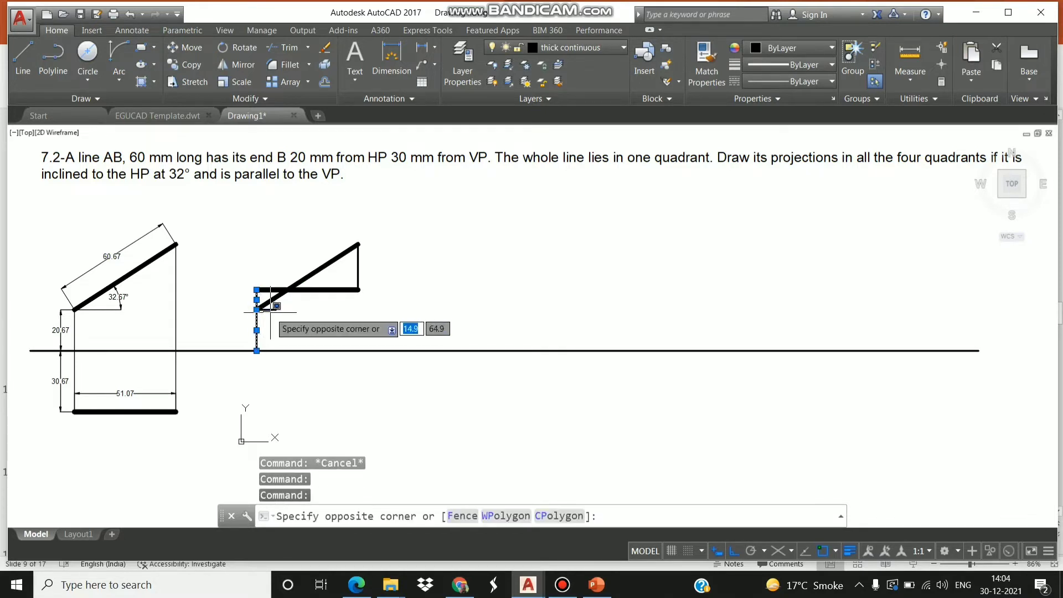
pyautogui.click(270, 312)
pyautogui.click(357, 271)
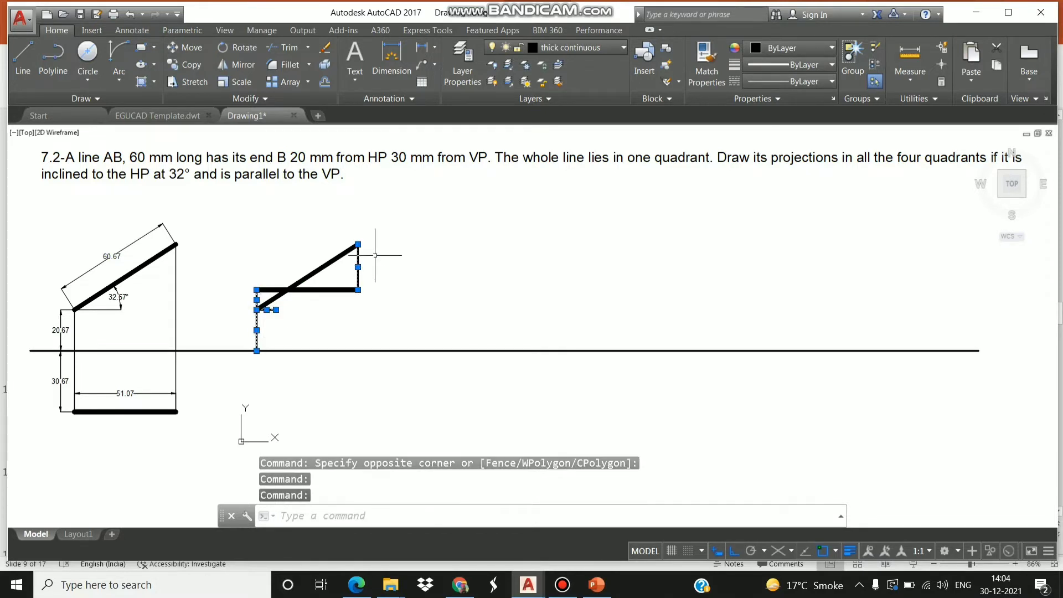
pyautogui.click(793, 66)
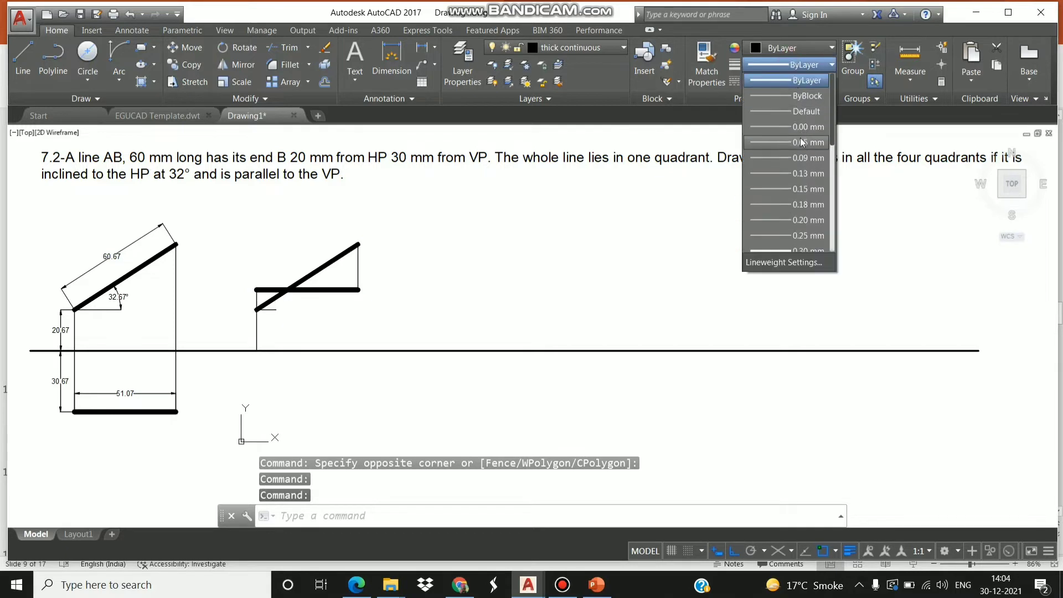
pyautogui.click(800, 143)
pyautogui.press('Escape')
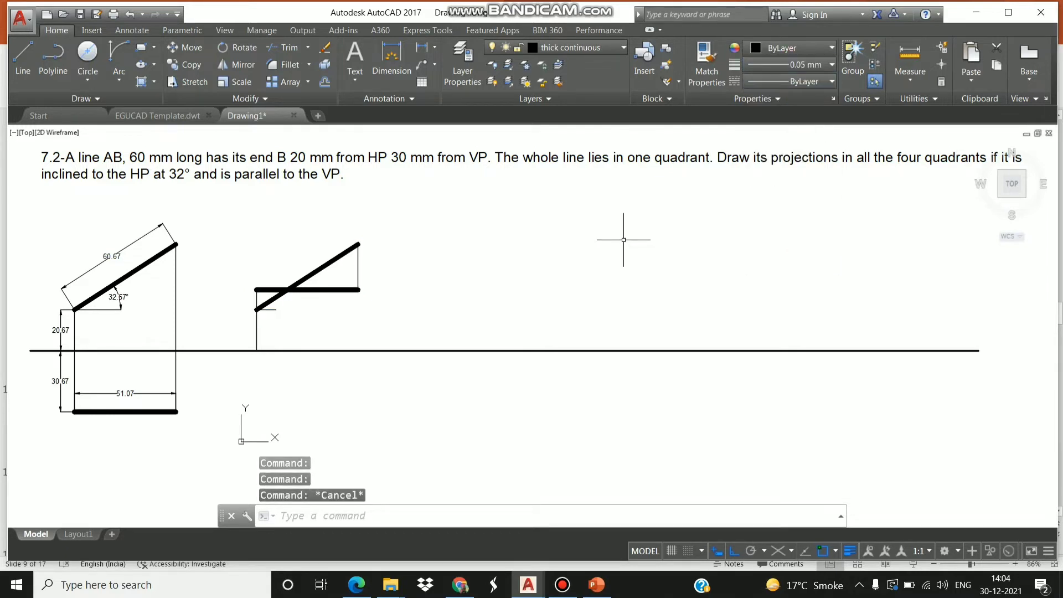
pyautogui.click(438, 48)
# Add aligned dimensions 60.67 along the inclined line and 20.67 for its height
pyautogui.click(443, 99)
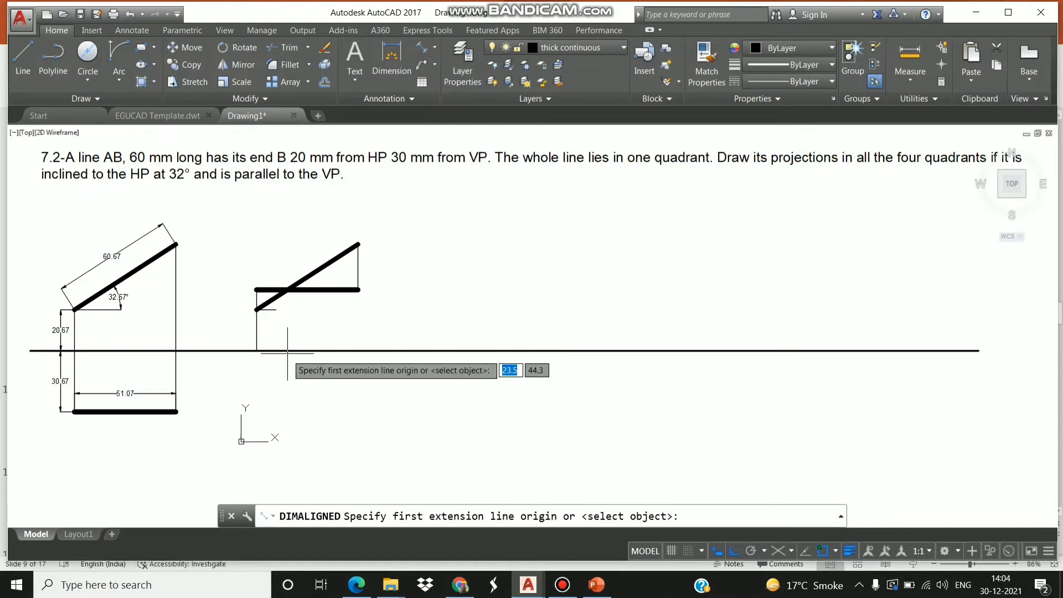
pyautogui.click(256, 309)
pyautogui.click(358, 244)
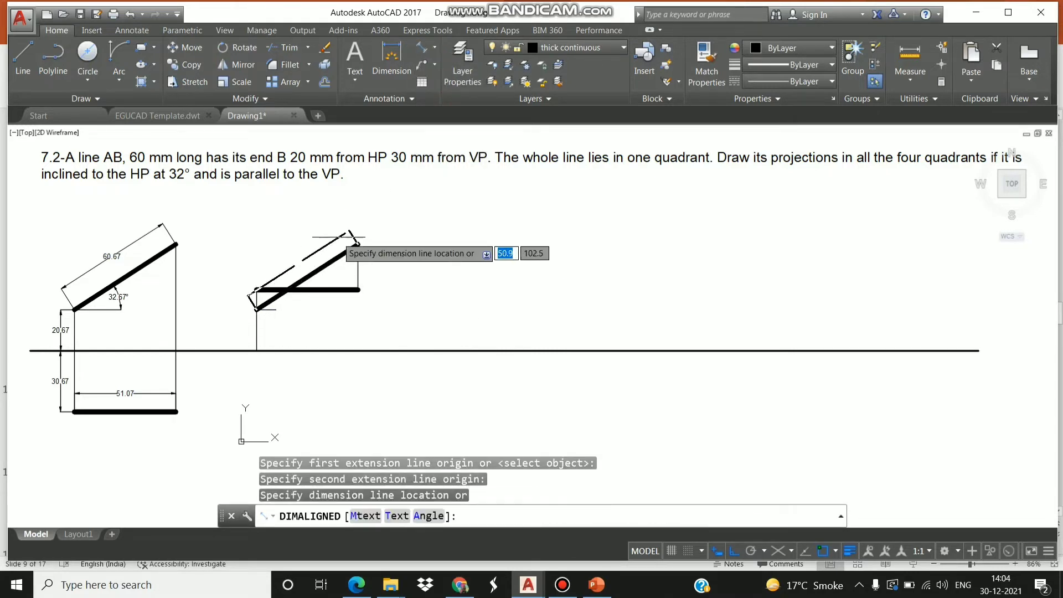
pyautogui.click(285, 236)
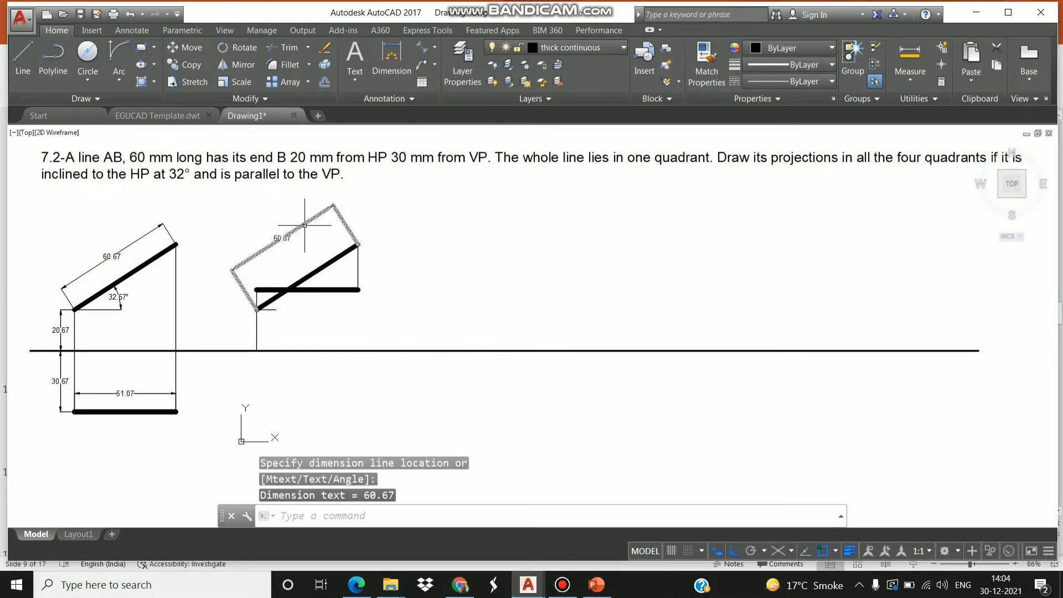
pyautogui.click(424, 49)
pyautogui.click(257, 327)
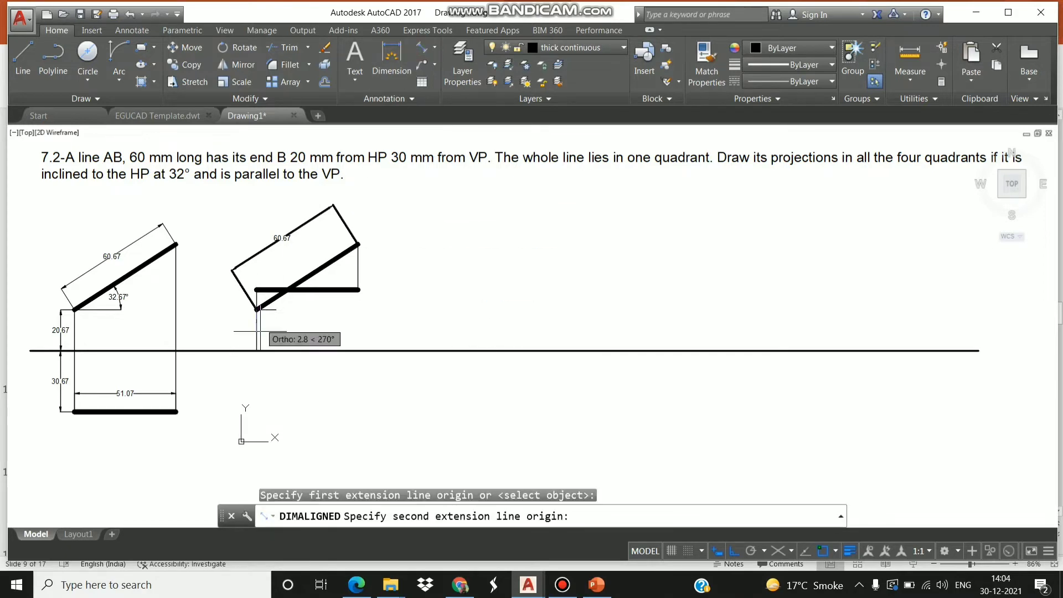
pyautogui.click(257, 350)
pyautogui.click(234, 344)
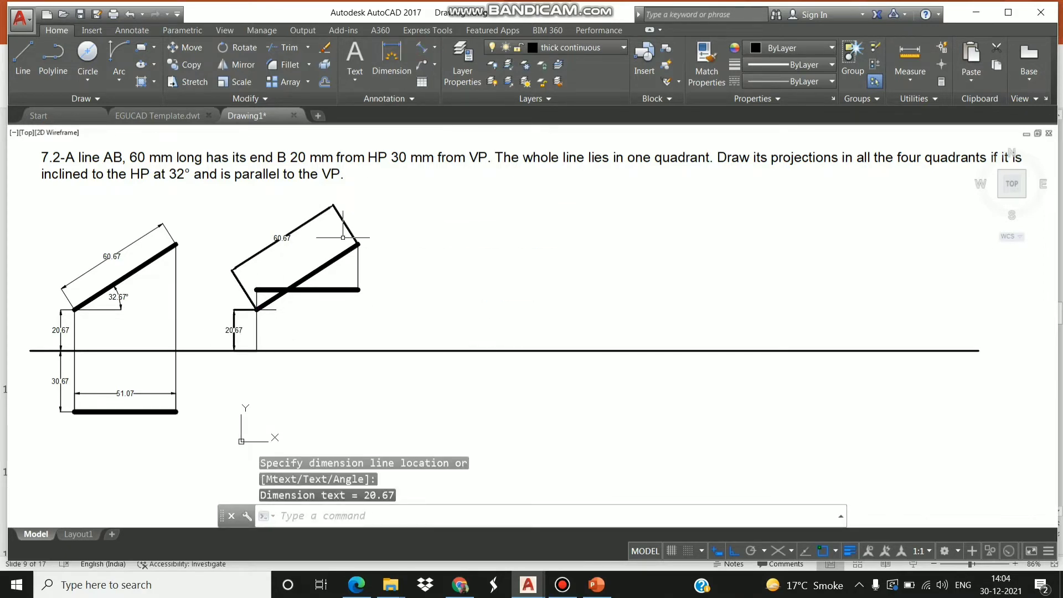
# Add the 30.67 height dimension and the 51.07 horizontal-line dimension
pyautogui.click(426, 57)
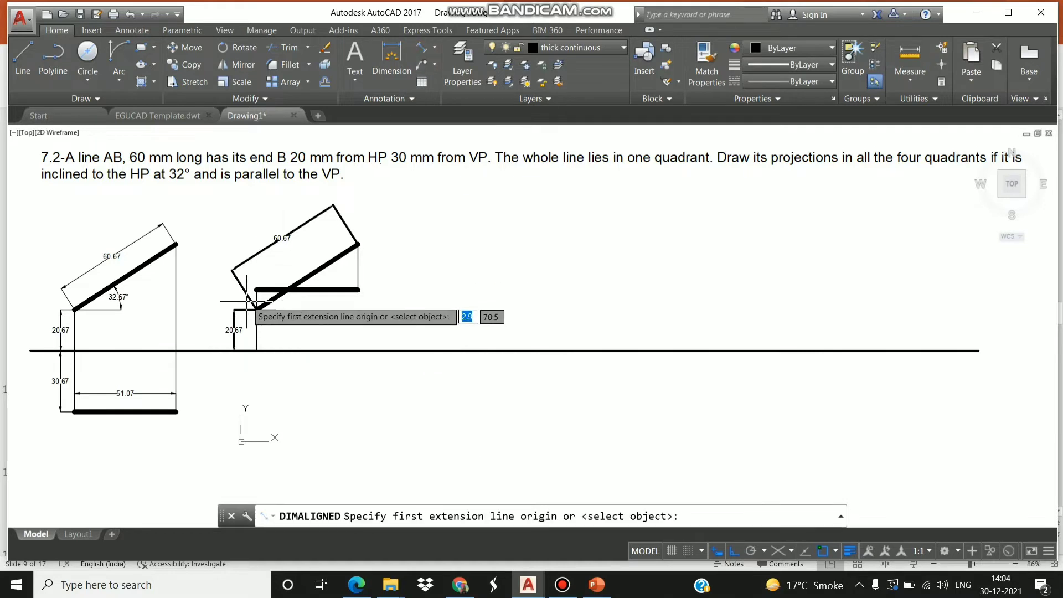
pyautogui.click(258, 309)
pyautogui.click(256, 350)
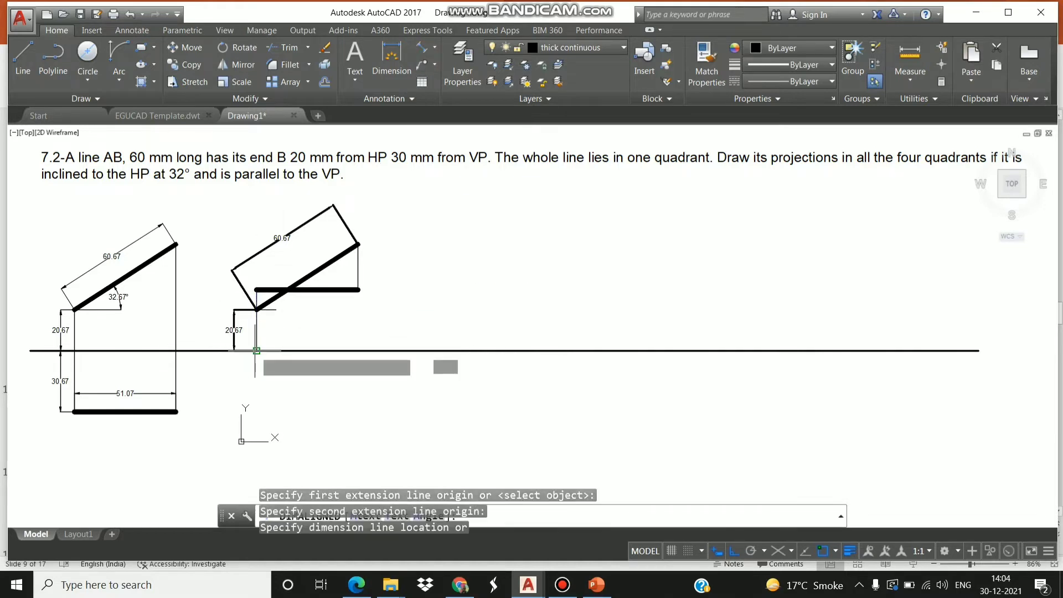
pyautogui.click(202, 345)
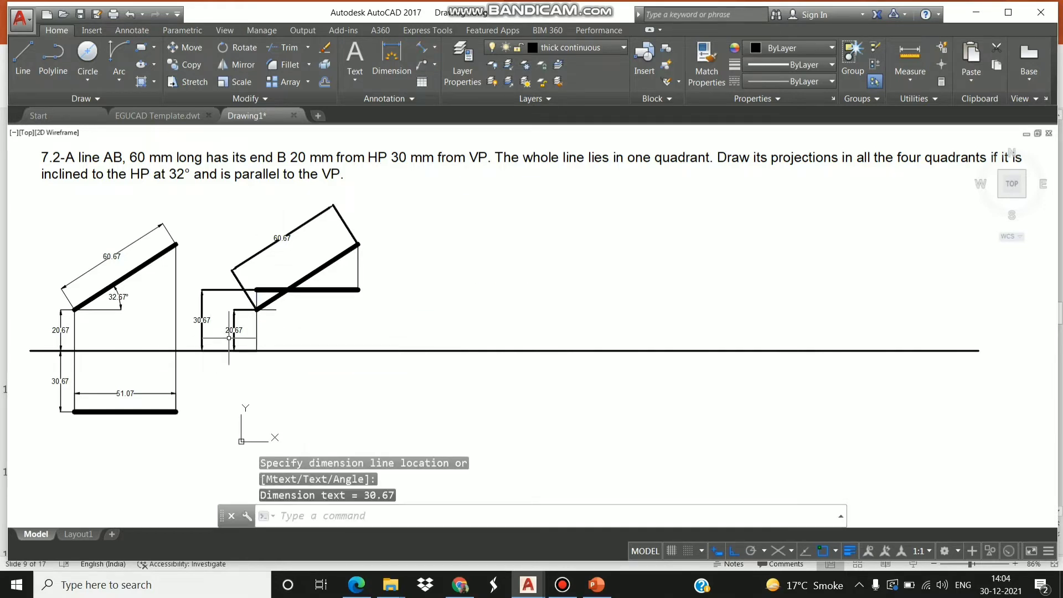
pyautogui.click(425, 48)
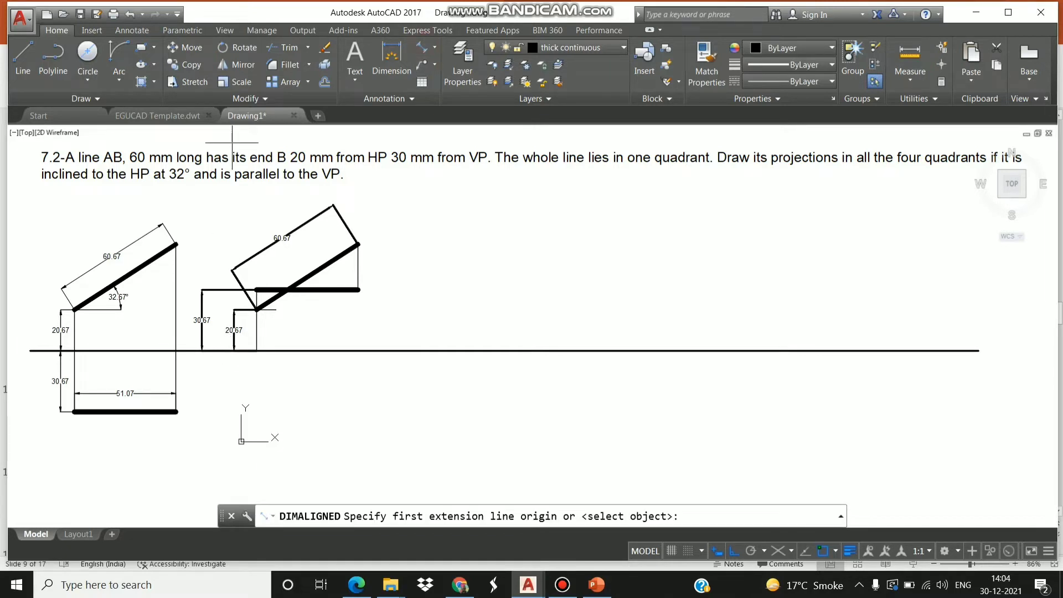
pyautogui.click(257, 290)
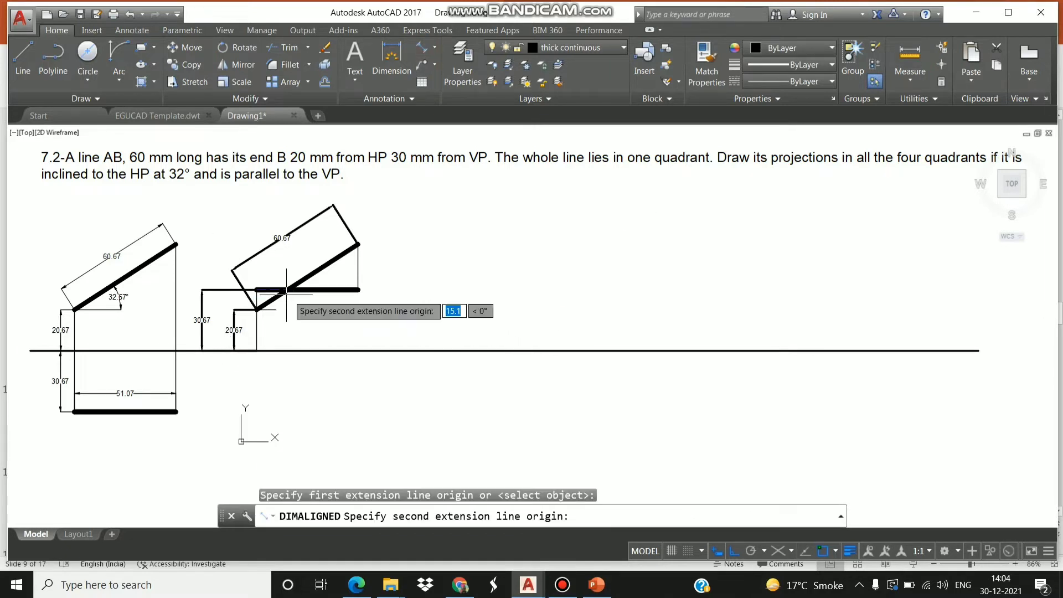
pyautogui.click(357, 290)
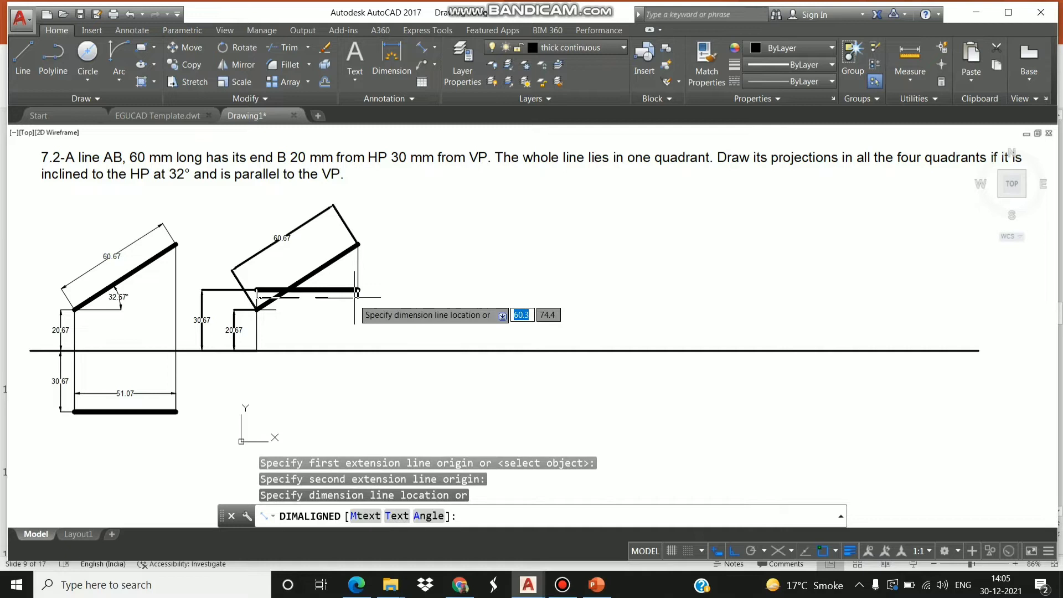
pyautogui.click(335, 326)
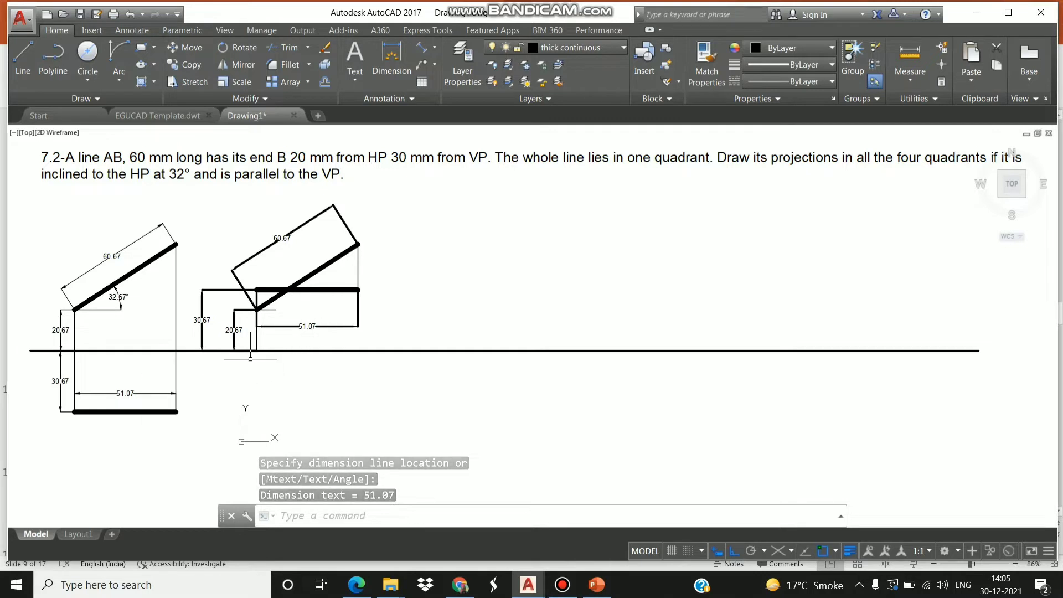
# Set the 51.07, 20.67 and 30.67 dimensions to 0.05 mm lineweight
pyautogui.click(280, 327)
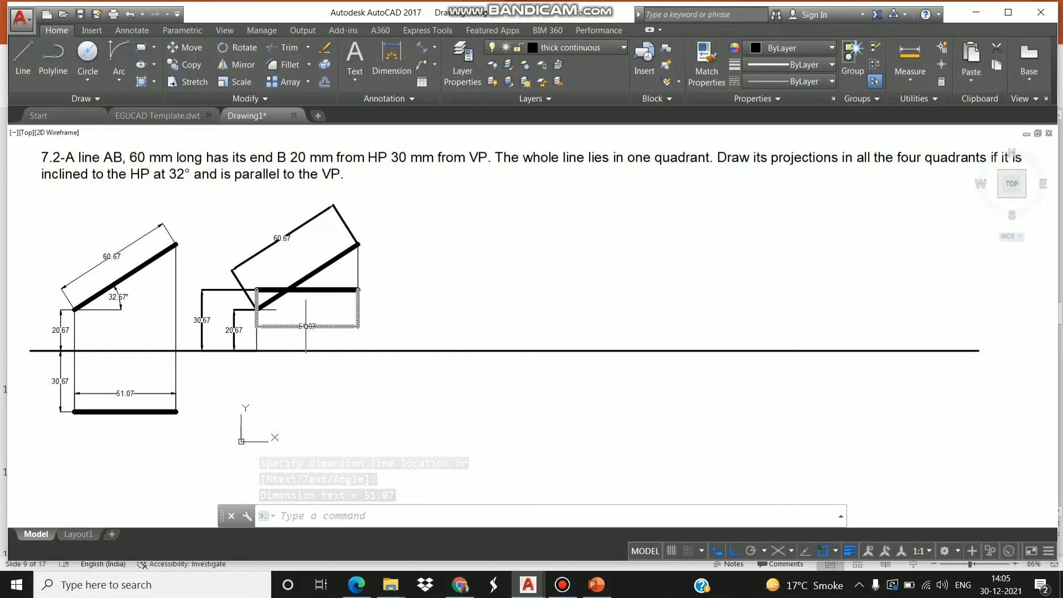
pyautogui.click(237, 329)
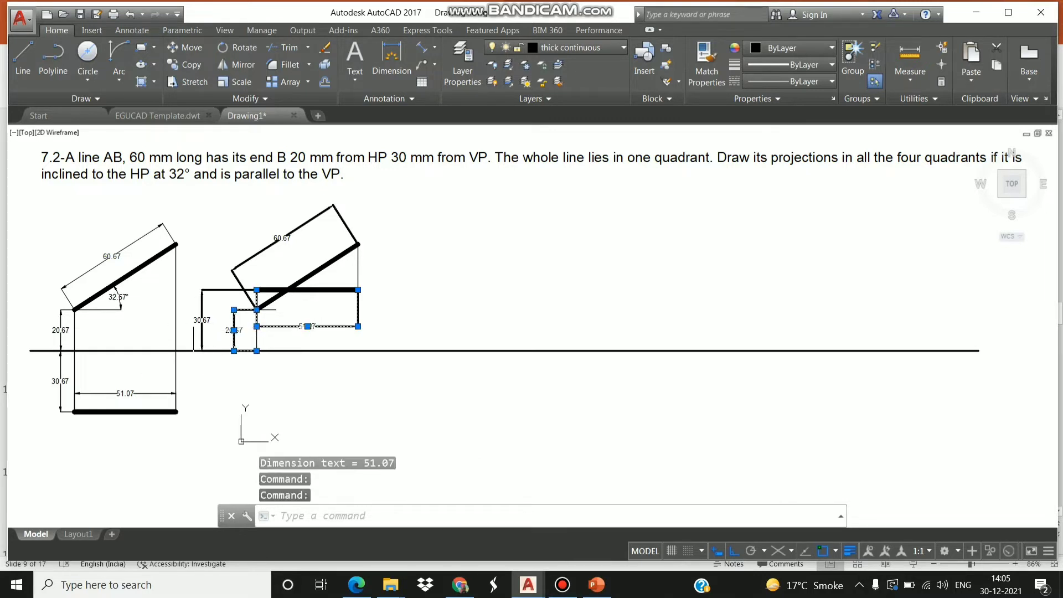
pyautogui.click(203, 319)
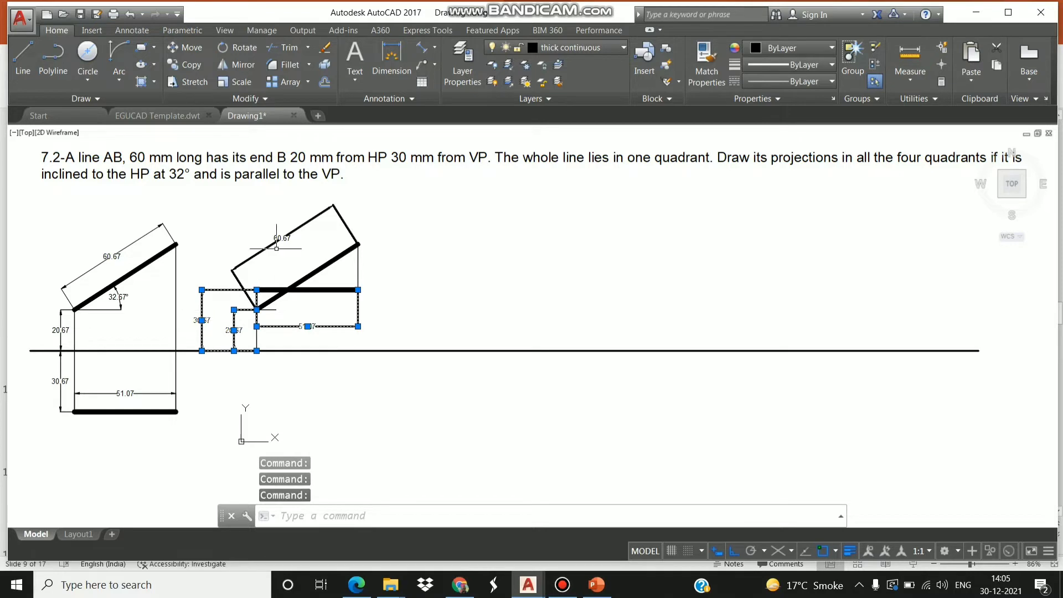
pyautogui.click(763, 70)
pyautogui.click(794, 144)
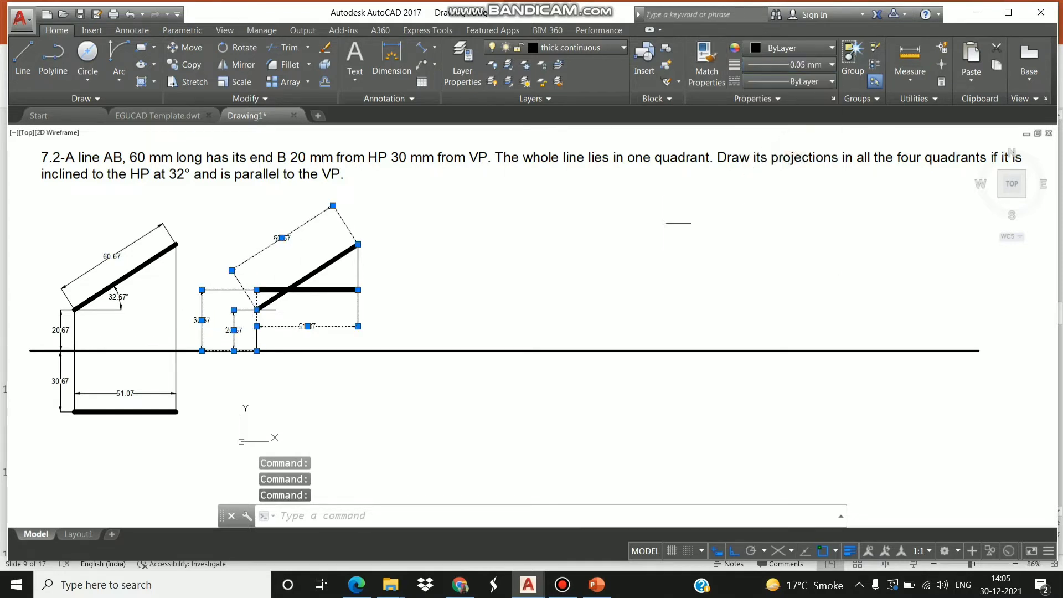
pyautogui.press('Escape')
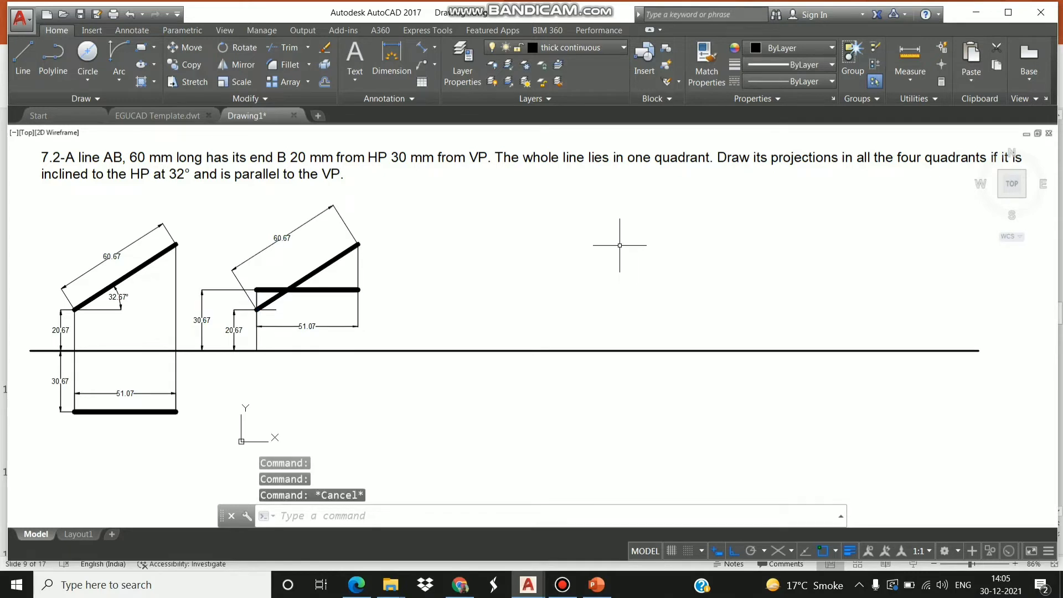
# Draw a 20.67 vertical line below XY, then a 60.67 line sloping down at 32.67°
pyautogui.click(23, 71)
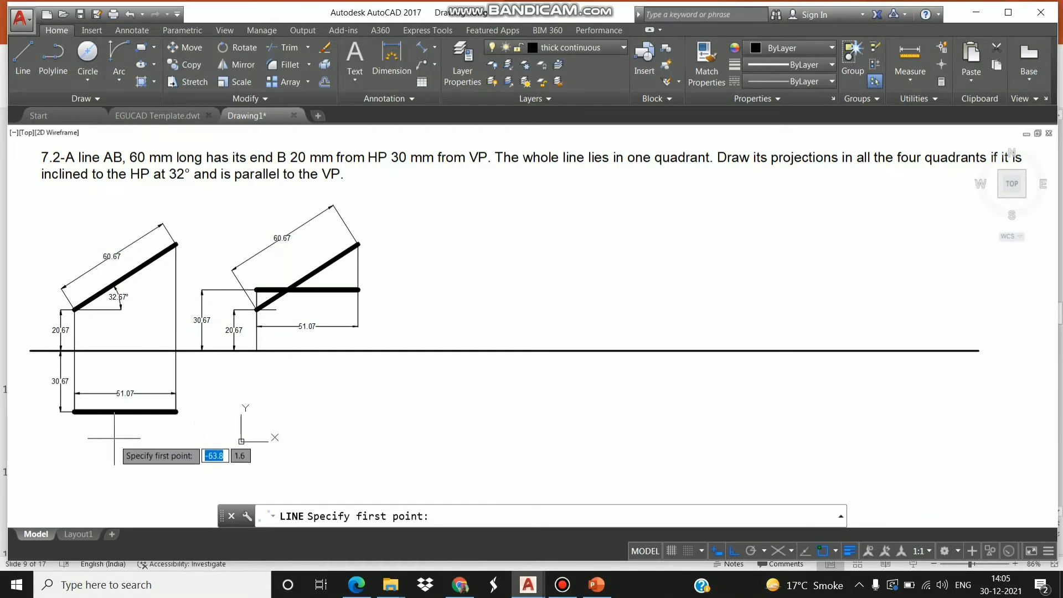
pyautogui.click(436, 351)
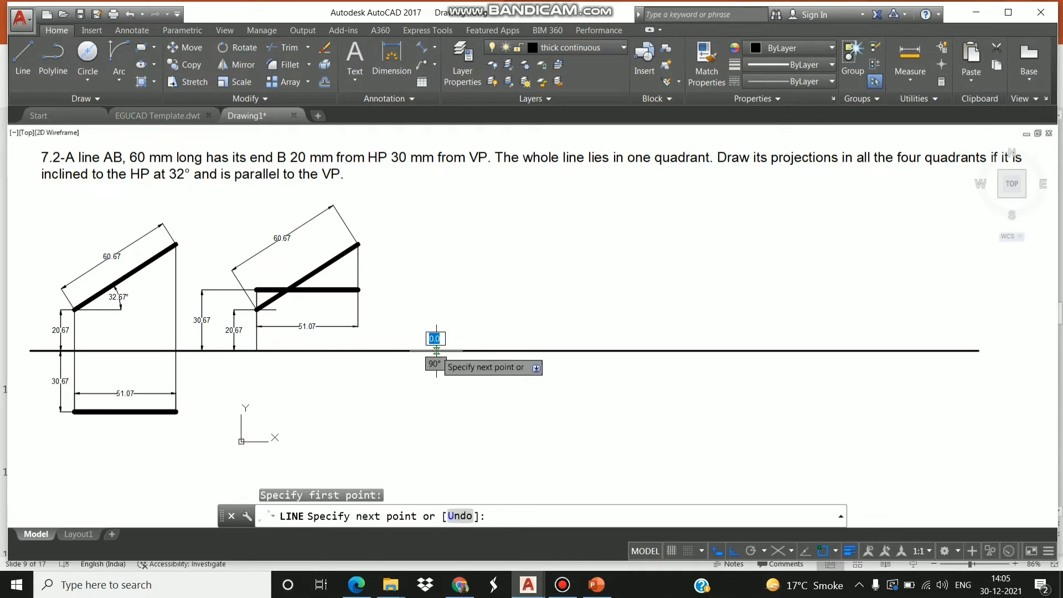
pyautogui.write('20')
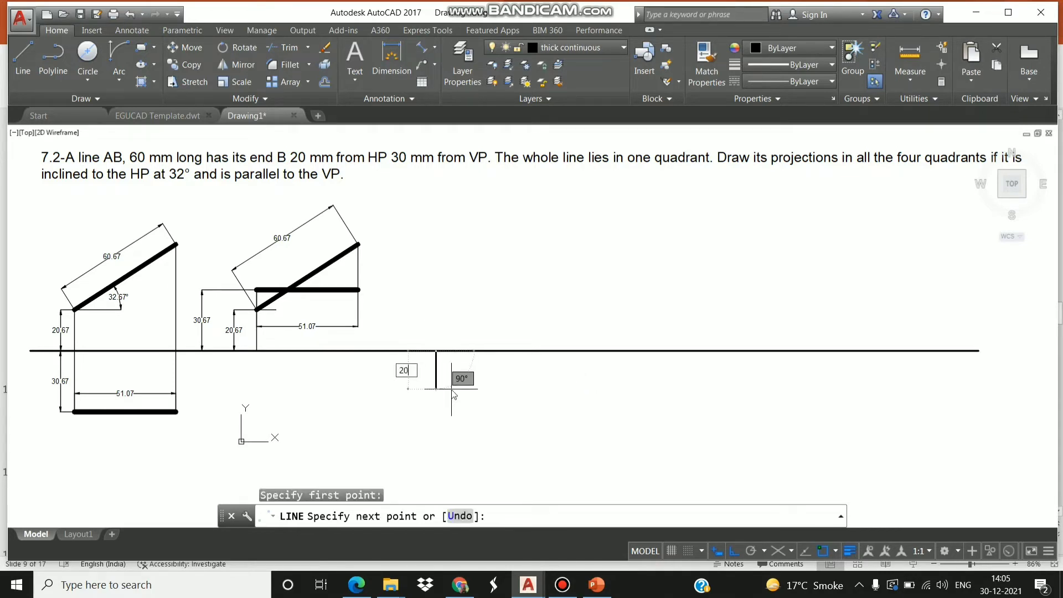
pyautogui.press('Return')
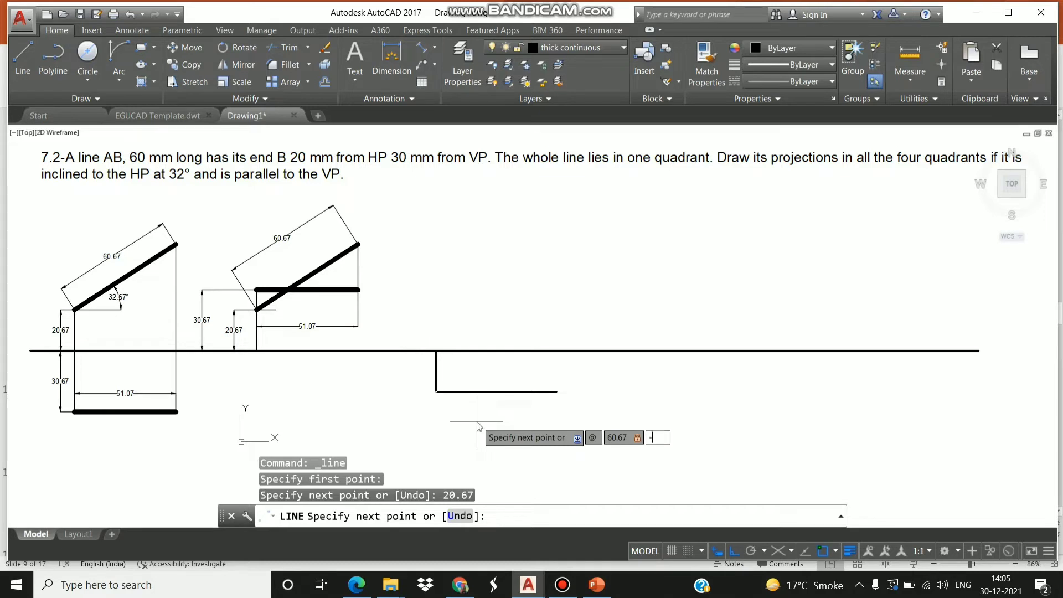
pyautogui.write('7')
pyautogui.press('Return')
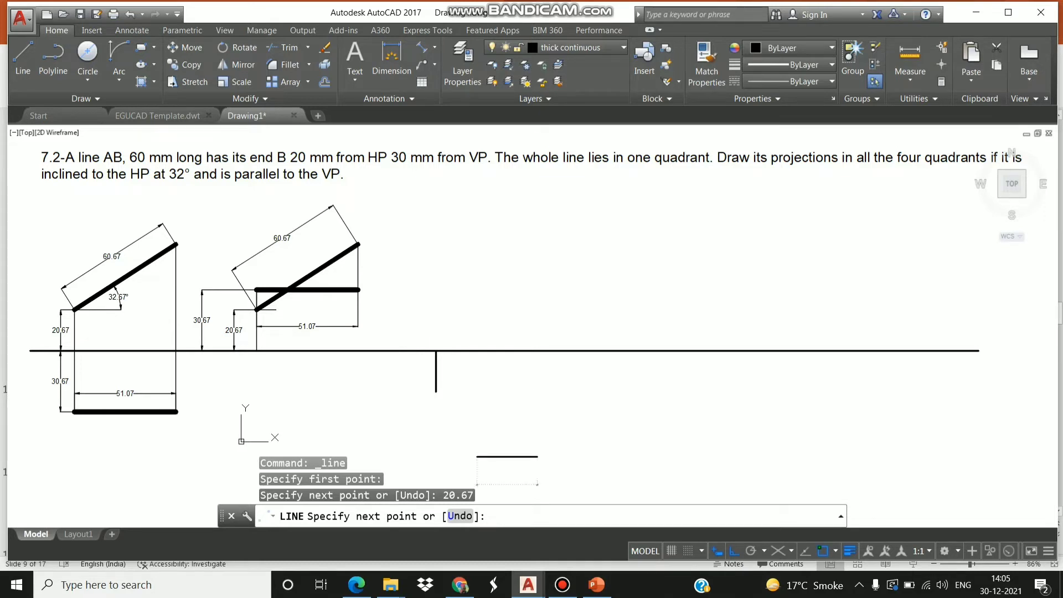
pyautogui.press('Escape')
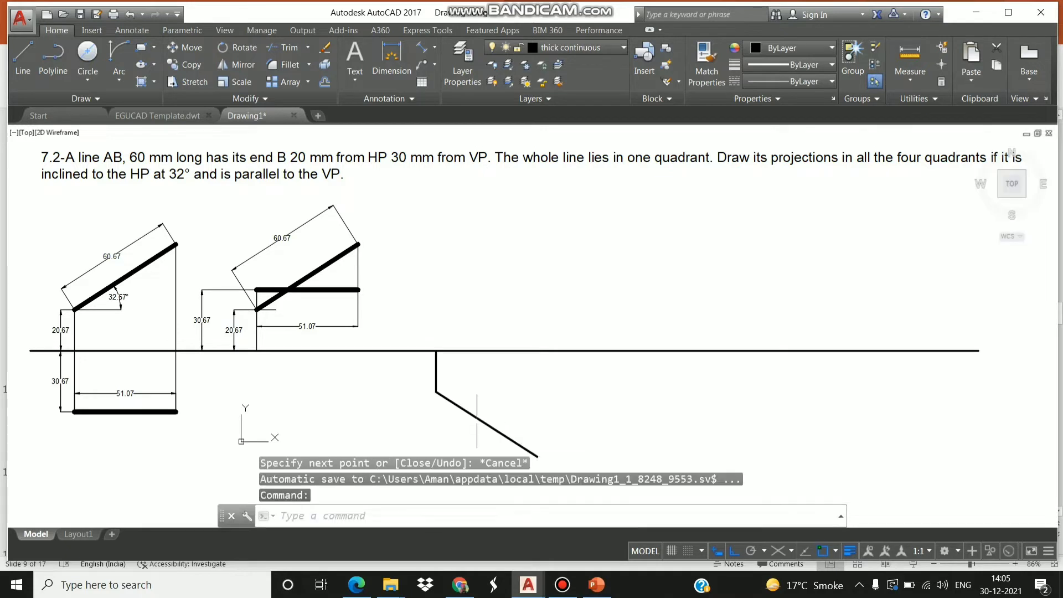
# Draw a 30.67 vertical line above XY with a horizontal line to the right
pyautogui.click(23, 56)
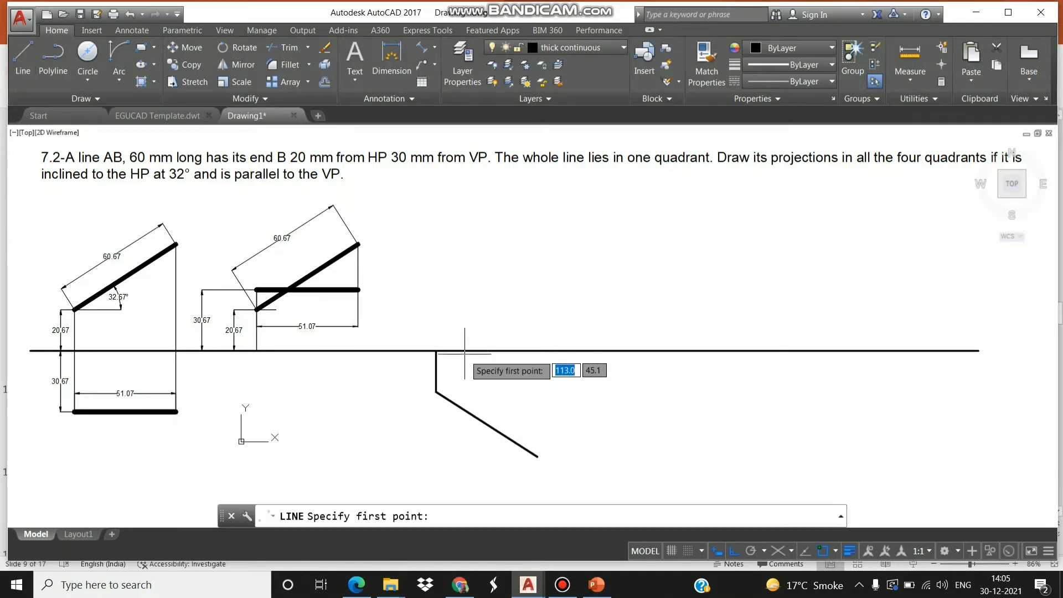
pyautogui.click(436, 350)
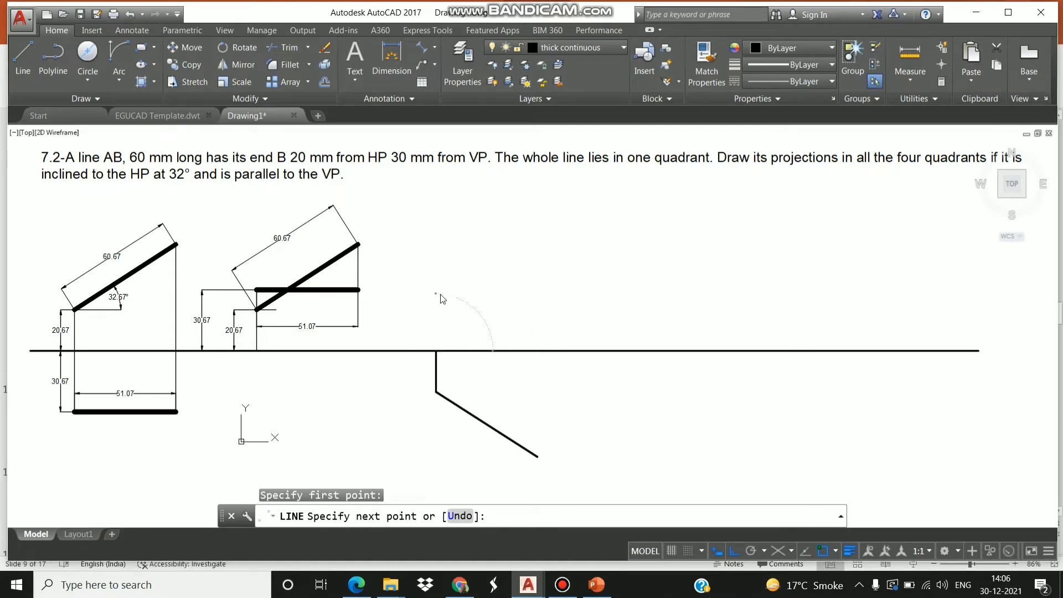
pyautogui.write('30.67')
pyautogui.press('Return')
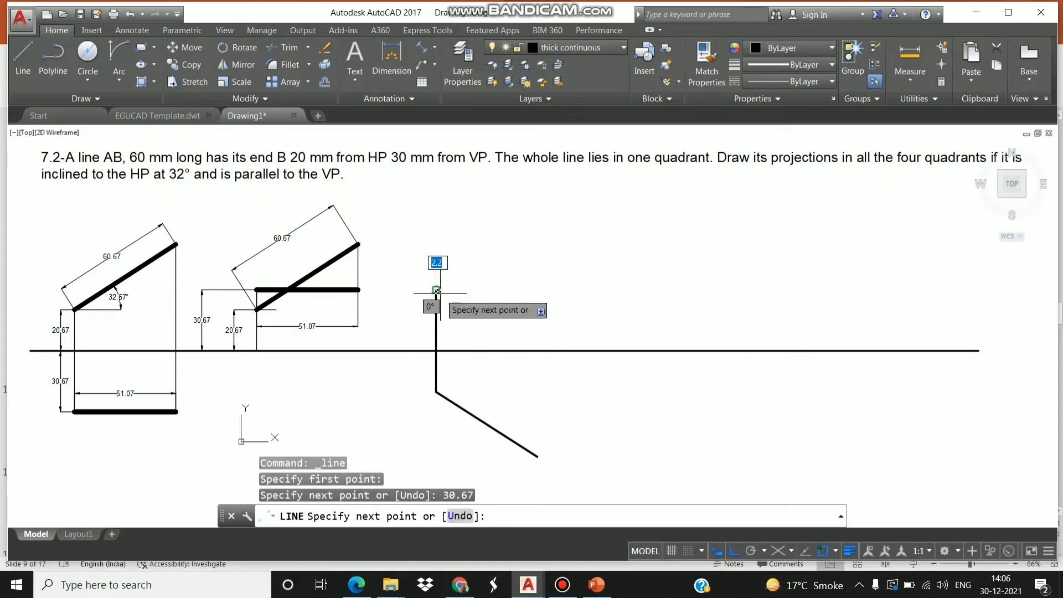
pyautogui.click(637, 269)
pyautogui.press('Escape')
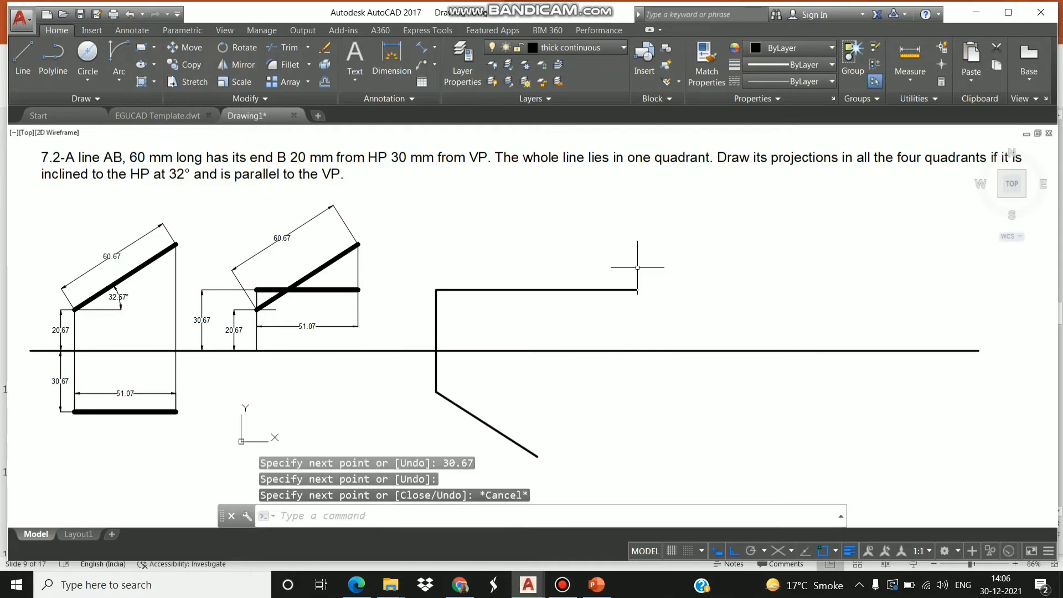
# Add a projector up from the sloped line's lower end, trimmed at the horizontal line
pyautogui.click(23, 73)
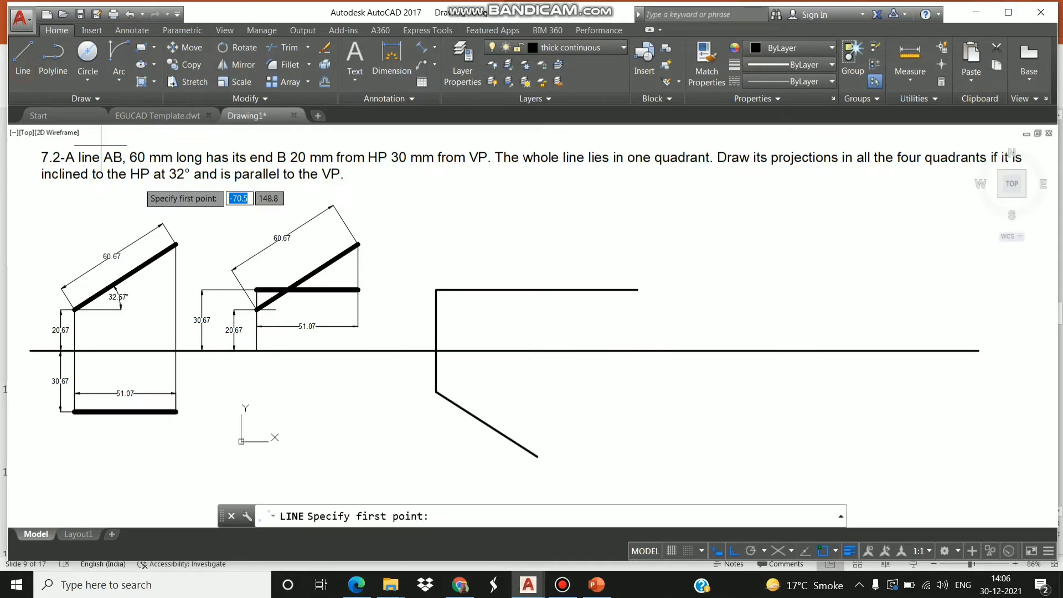
pyautogui.click(537, 457)
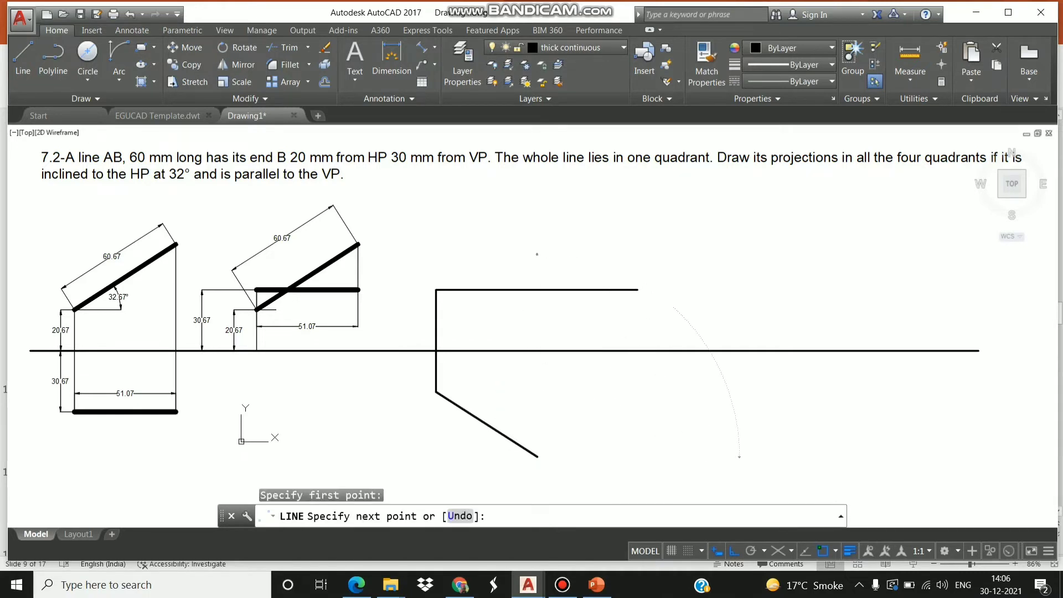
pyautogui.click(538, 254)
pyautogui.press('Escape')
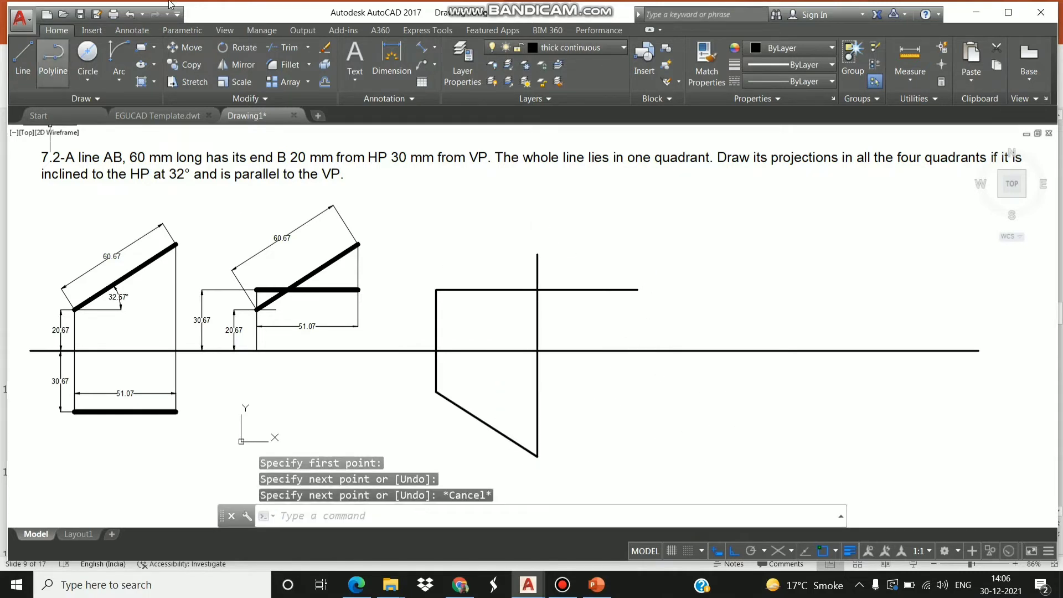
pyautogui.click(278, 48)
pyautogui.press('Return')
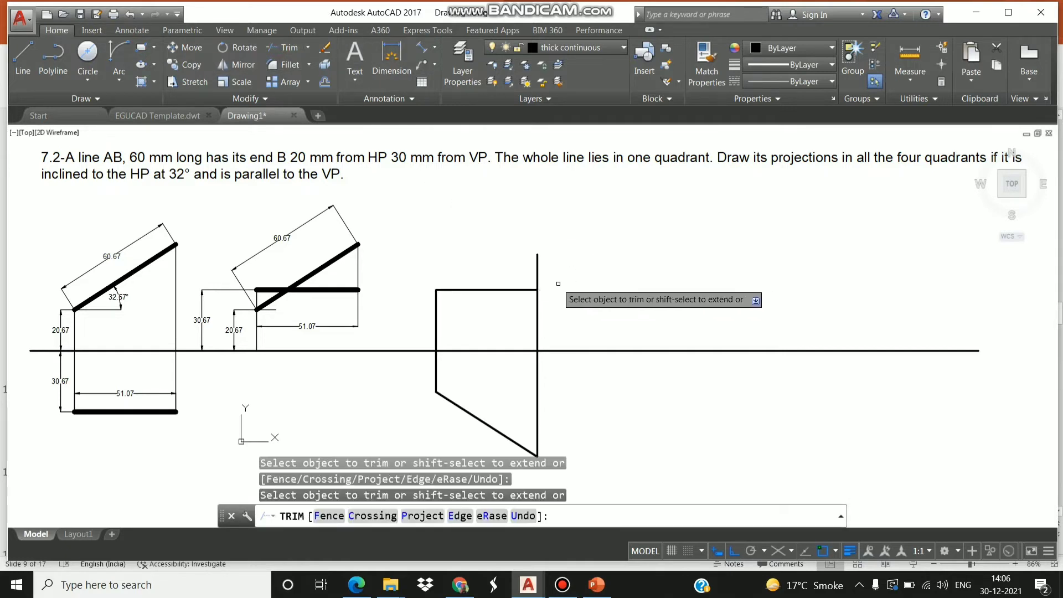
pyautogui.click(537, 266)
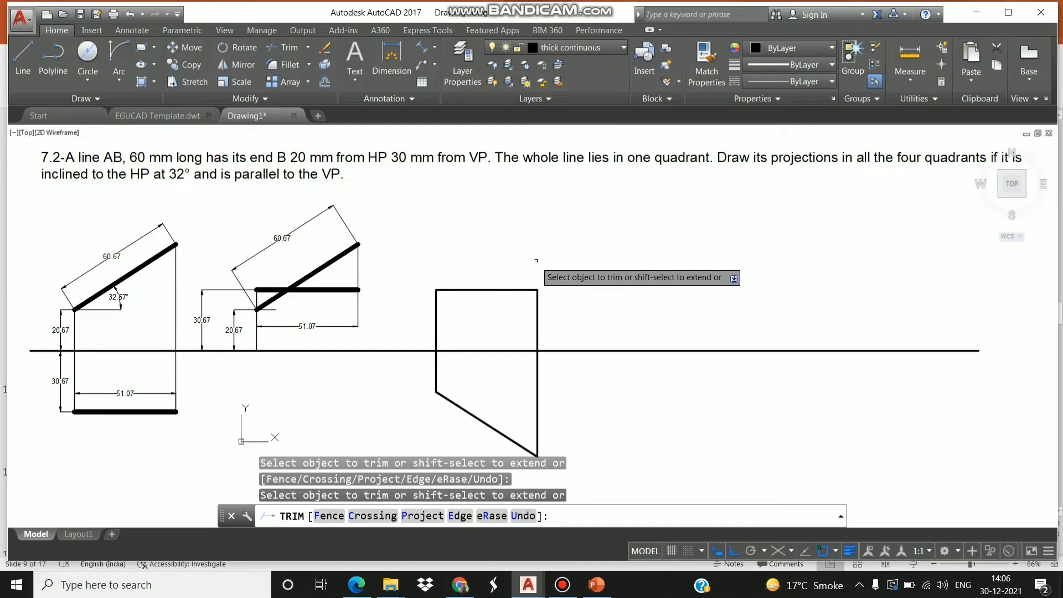
pyautogui.press('Escape')
# Draw a short horizontal reference line at the sloped line's left end
pyautogui.click(22, 55)
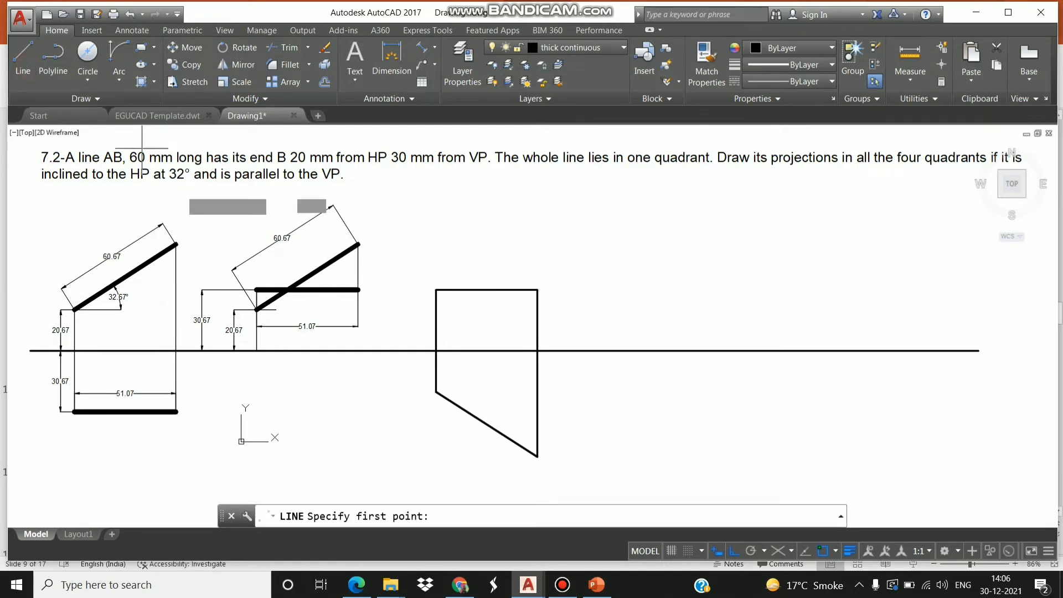
pyautogui.click(436, 392)
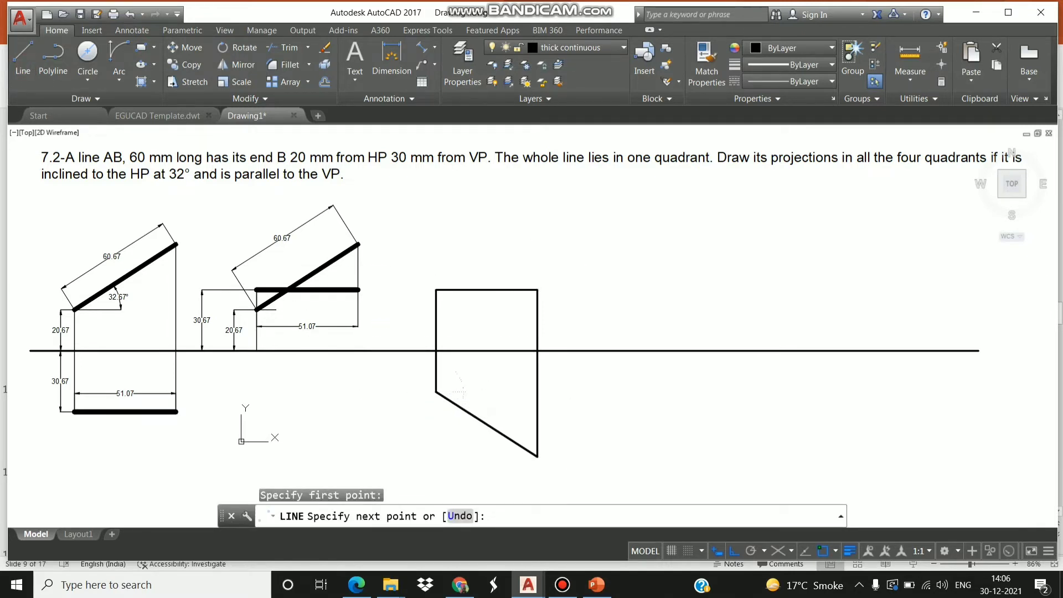
pyautogui.click(464, 392)
pyautogui.press('Escape')
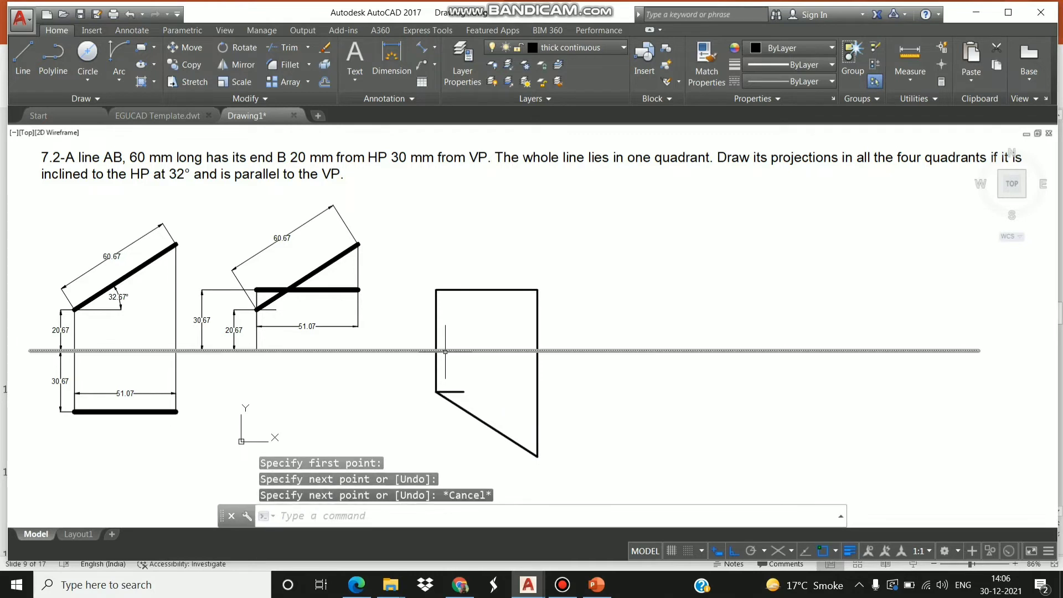
pyautogui.rightClick(450, 357)
pyautogui.press('Escape')
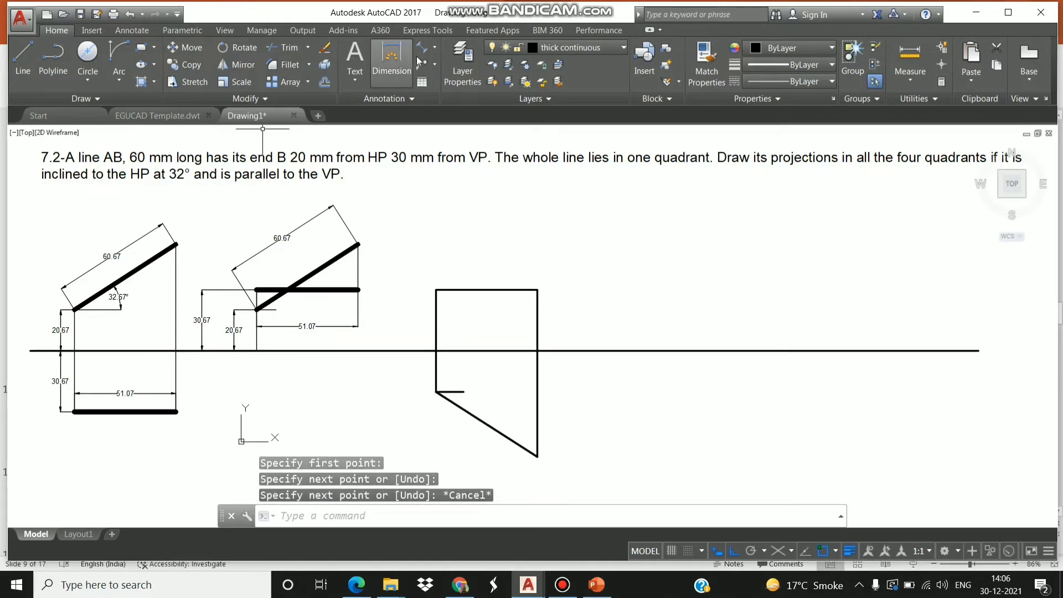
pyautogui.click(435, 47)
# Add 32.67° angular dimensions in the third and second projection sets
pyautogui.click(453, 128)
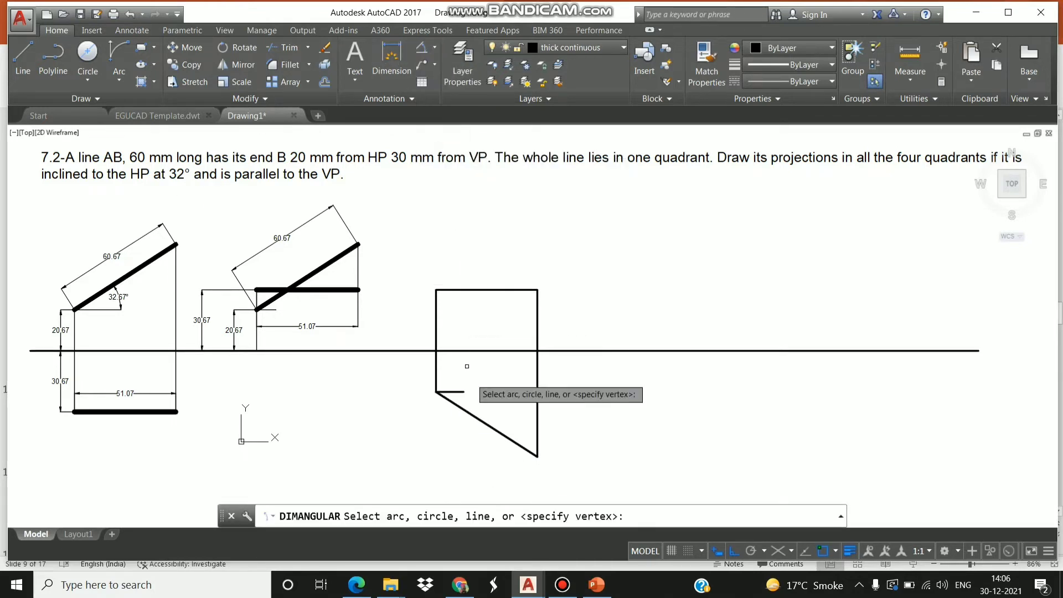
pyautogui.click(452, 392)
pyautogui.click(454, 404)
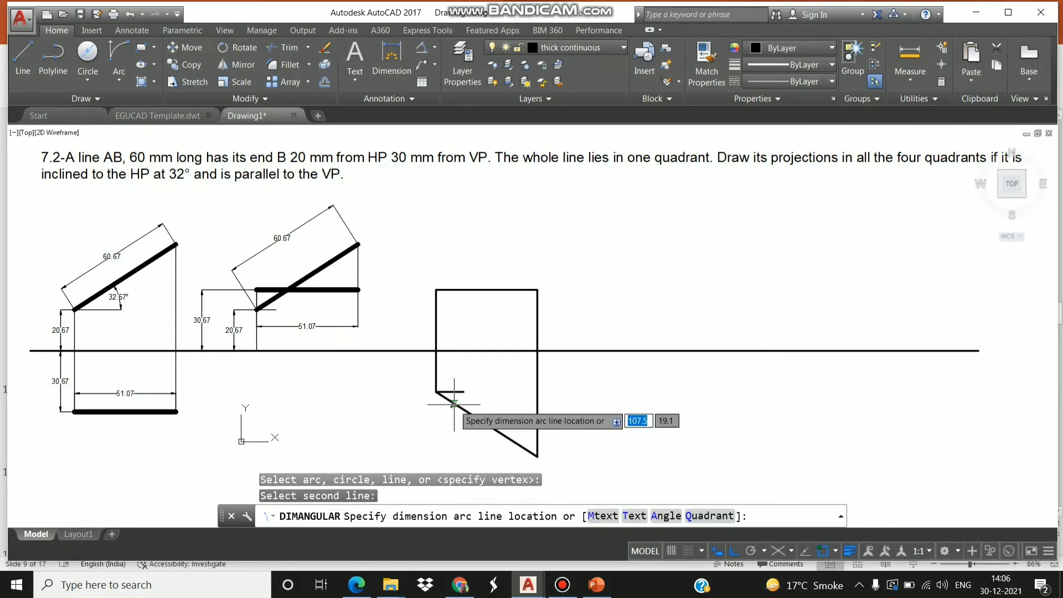
pyautogui.click(473, 401)
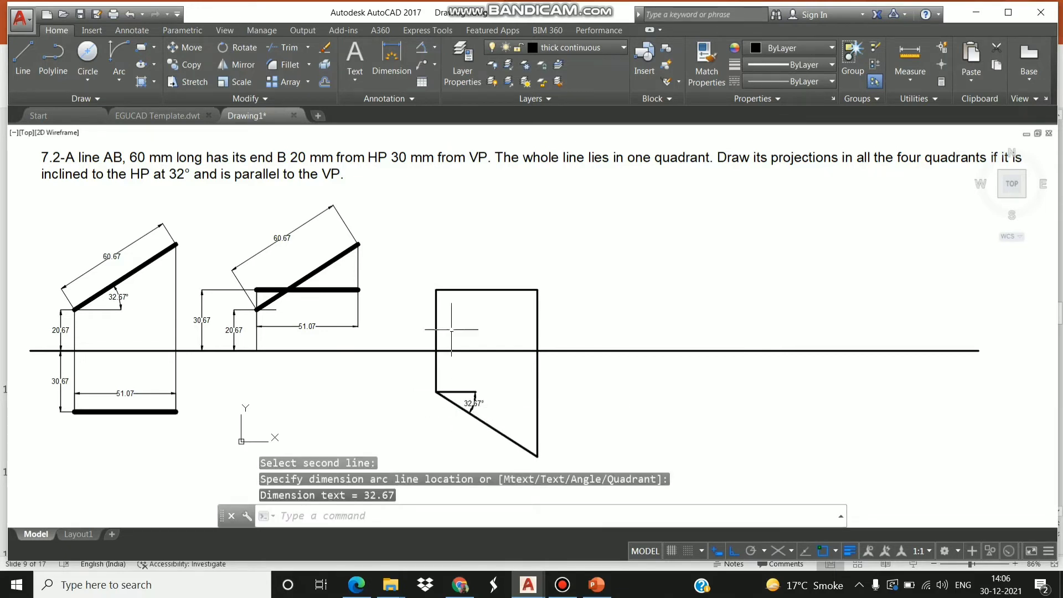
pyautogui.click(424, 51)
pyautogui.click(265, 304)
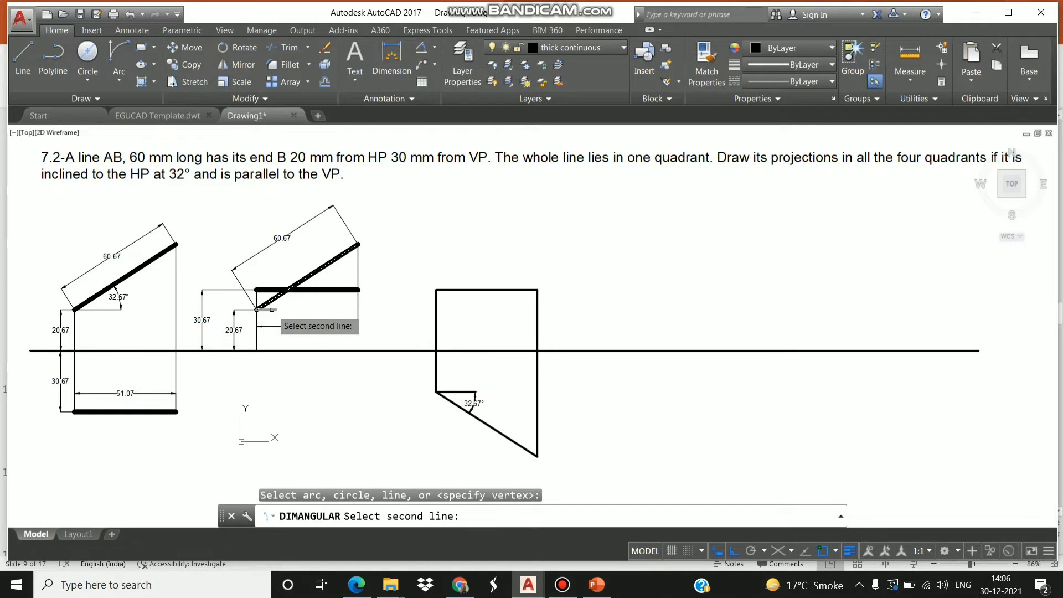
pyautogui.click(277, 289)
pyautogui.click(288, 316)
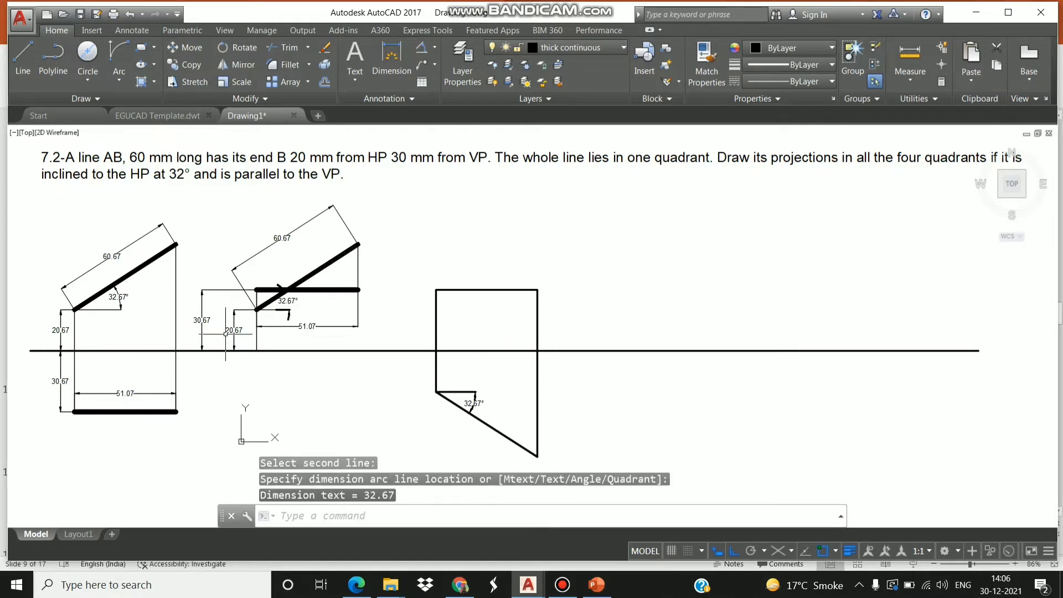
# Set both 32.67° angle dimensions to 0.05 mm lineweight
pyautogui.click(289, 303)
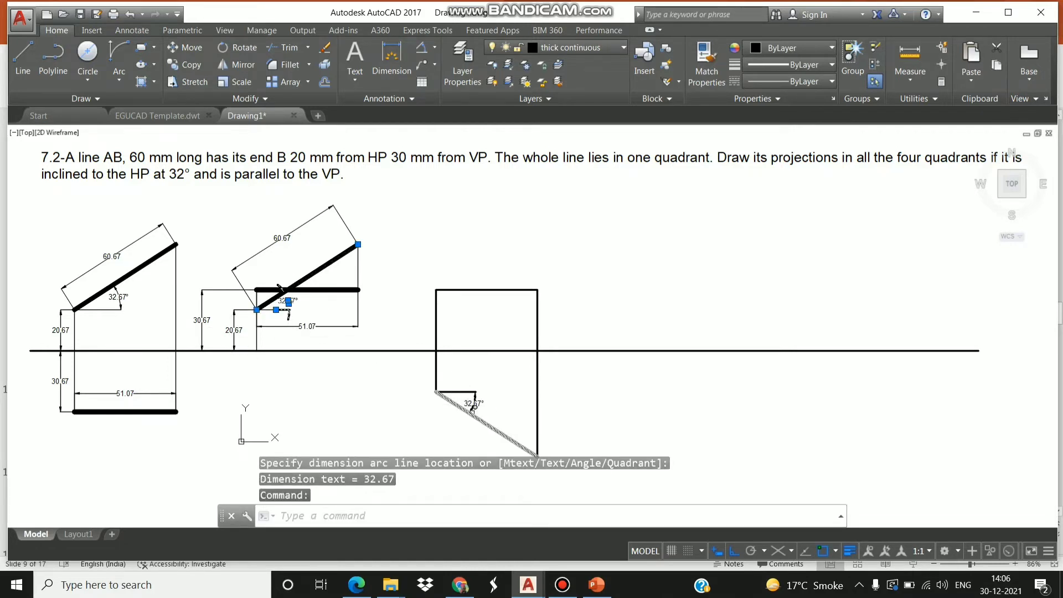
pyautogui.click(477, 398)
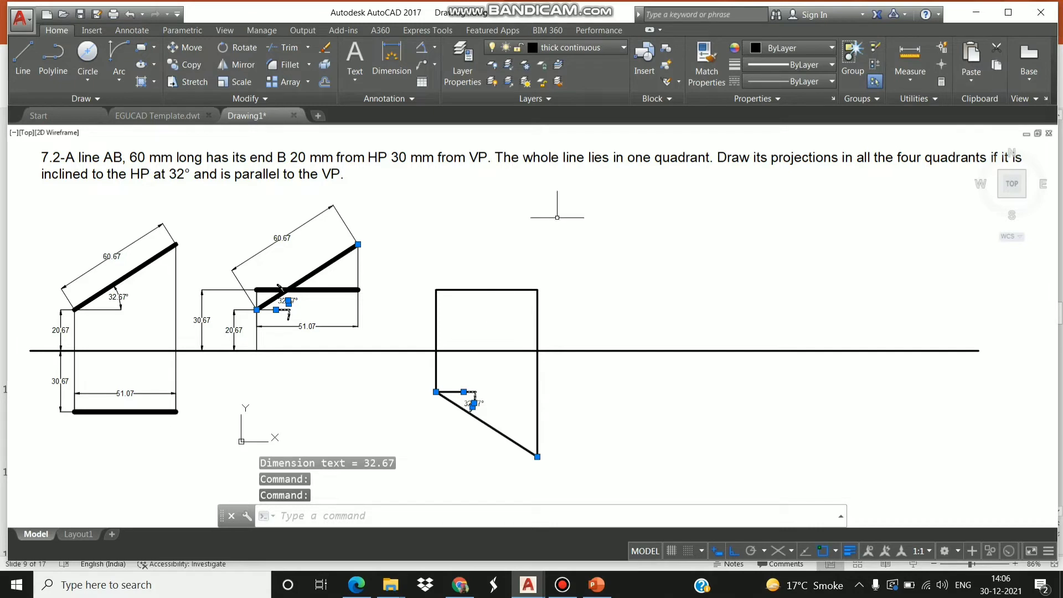
pyautogui.click(789, 64)
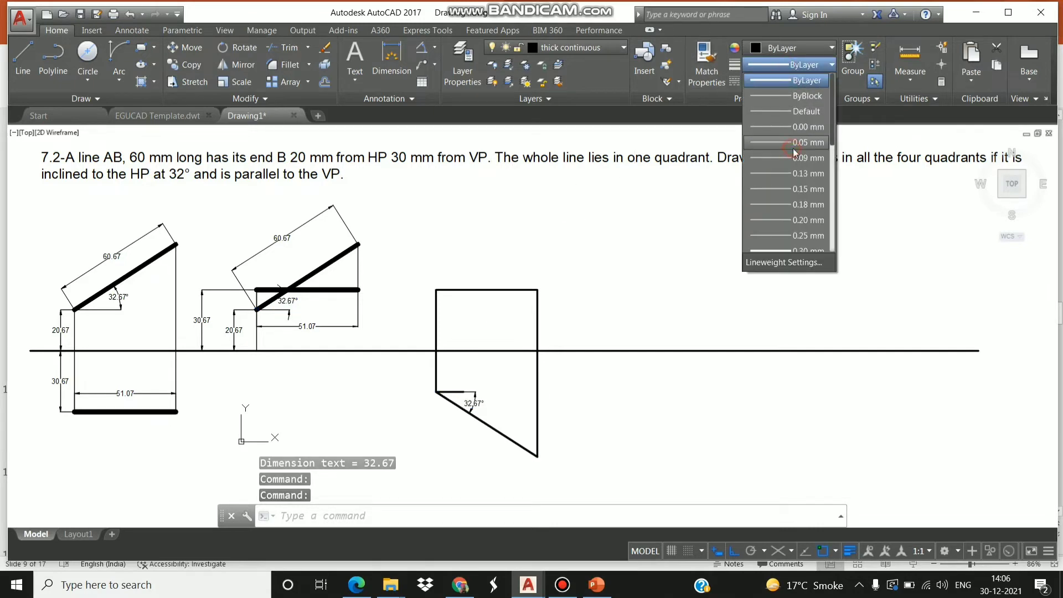
pyautogui.click(794, 144)
pyautogui.press('Escape')
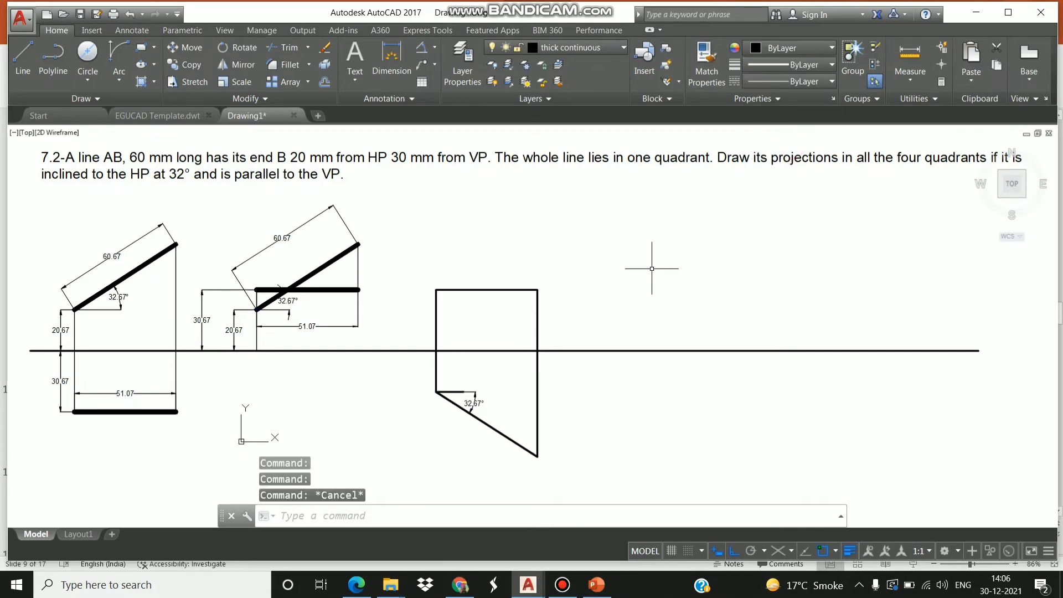
# Add aligned dimensions 51.07 for the top line and 30.67 for the upper height
pyautogui.click(436, 51)
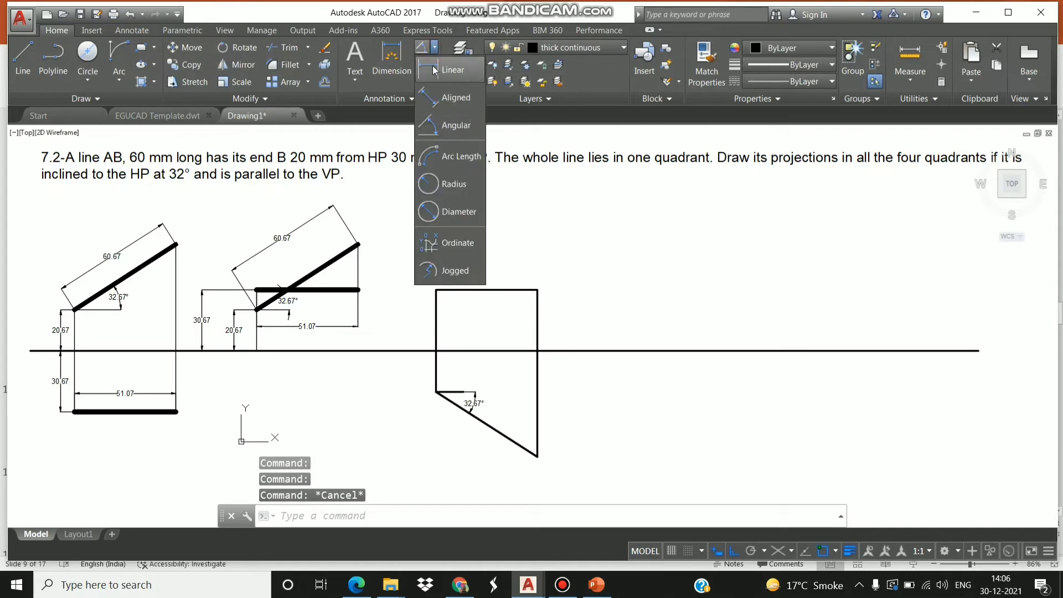
pyautogui.click(447, 97)
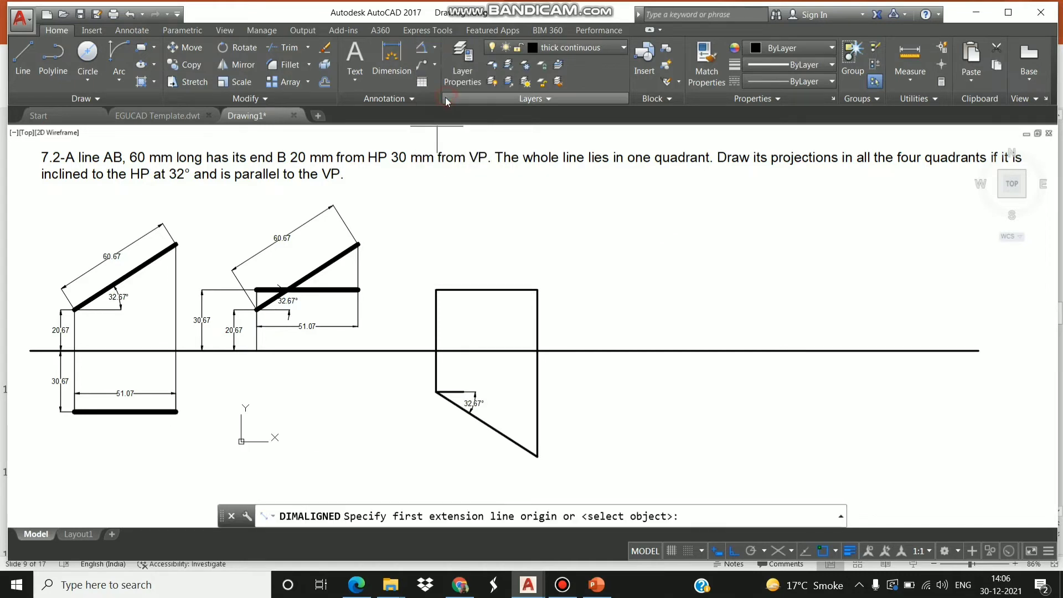
pyautogui.click(436, 289)
pyautogui.click(537, 289)
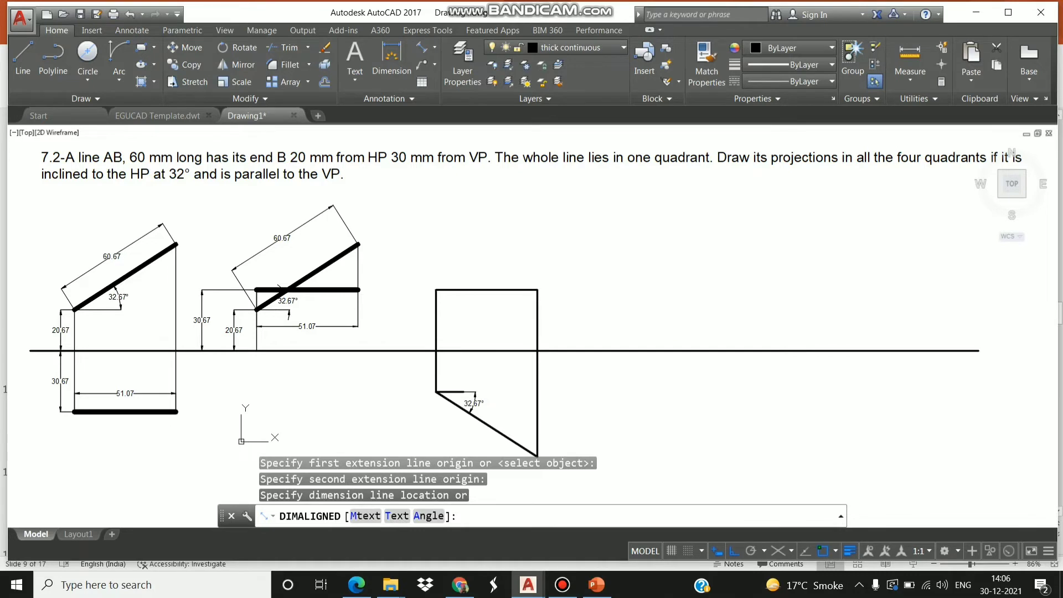
pyautogui.click(515, 308)
pyautogui.click(421, 50)
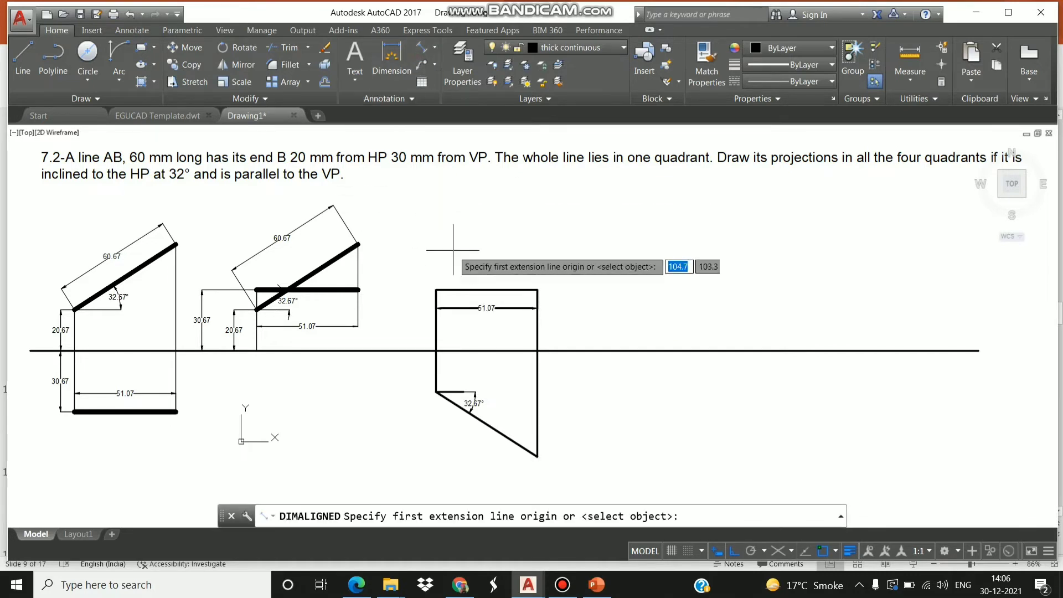
pyautogui.click(436, 341)
pyautogui.click(436, 289)
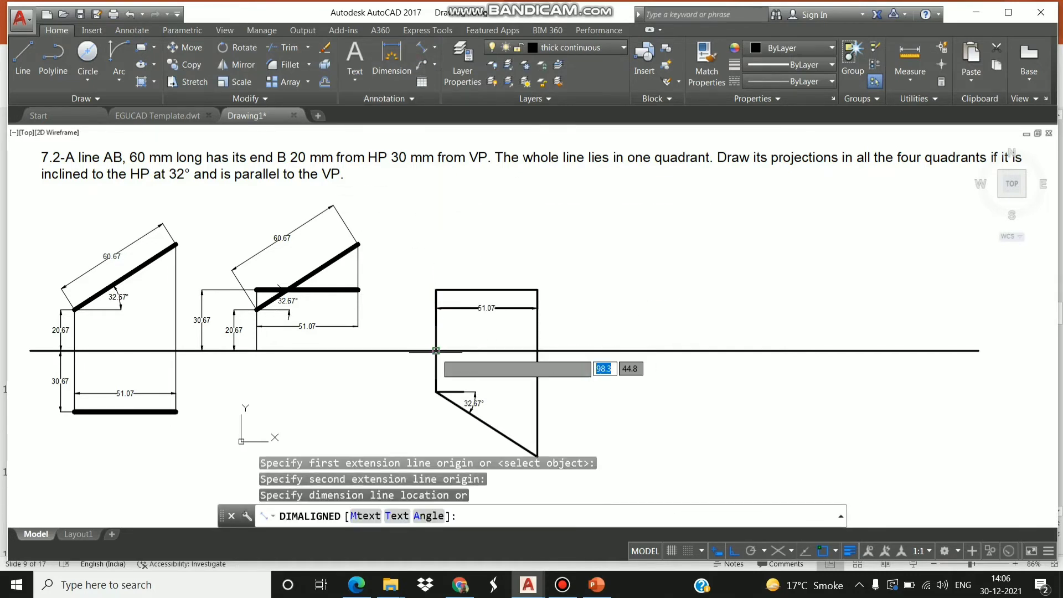
pyautogui.click(417, 327)
# Add the 20.67 and 60.67 aligned dimensions, then select the slanted and top lines
pyautogui.click(421, 51)
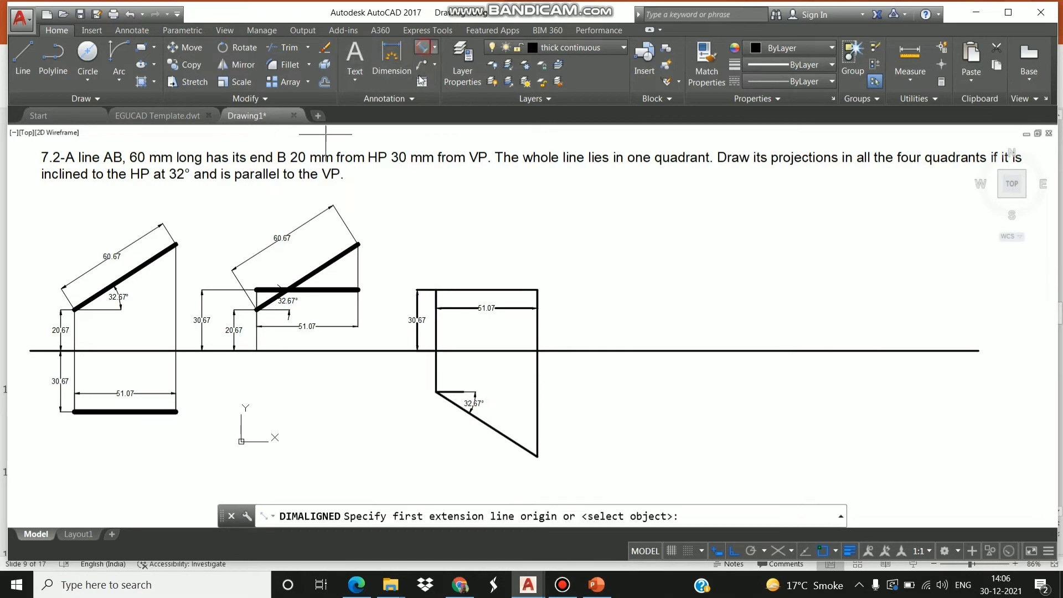
pyautogui.press('F1')
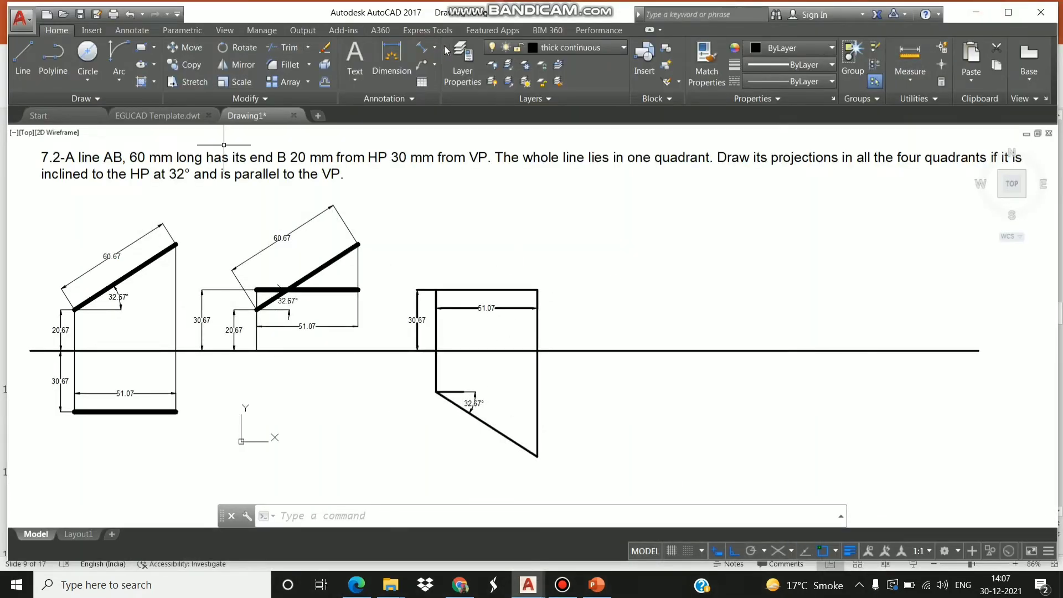
pyautogui.click(422, 50)
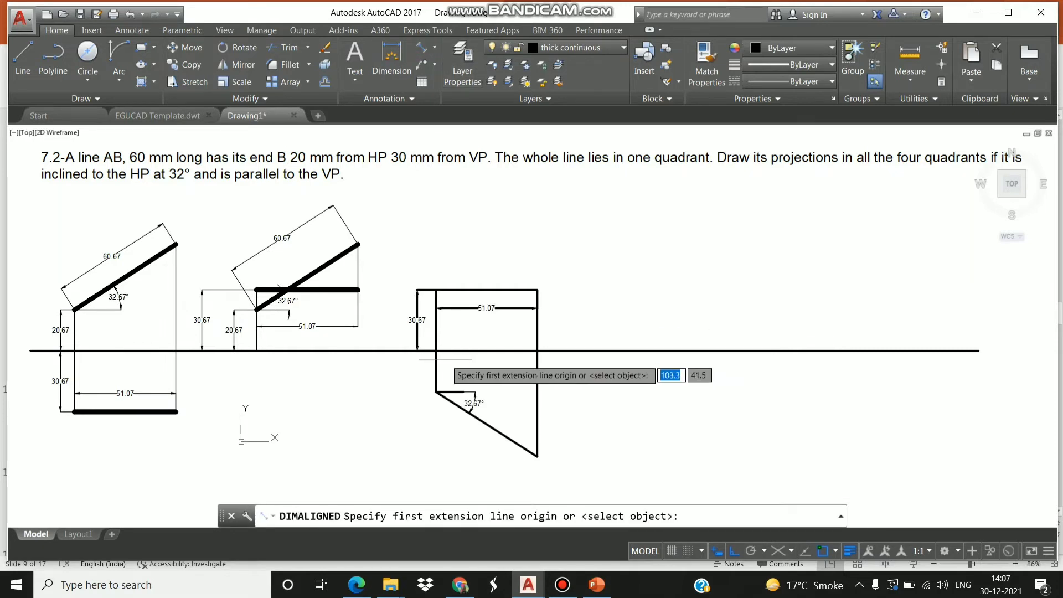
pyautogui.click(436, 351)
pyautogui.click(436, 388)
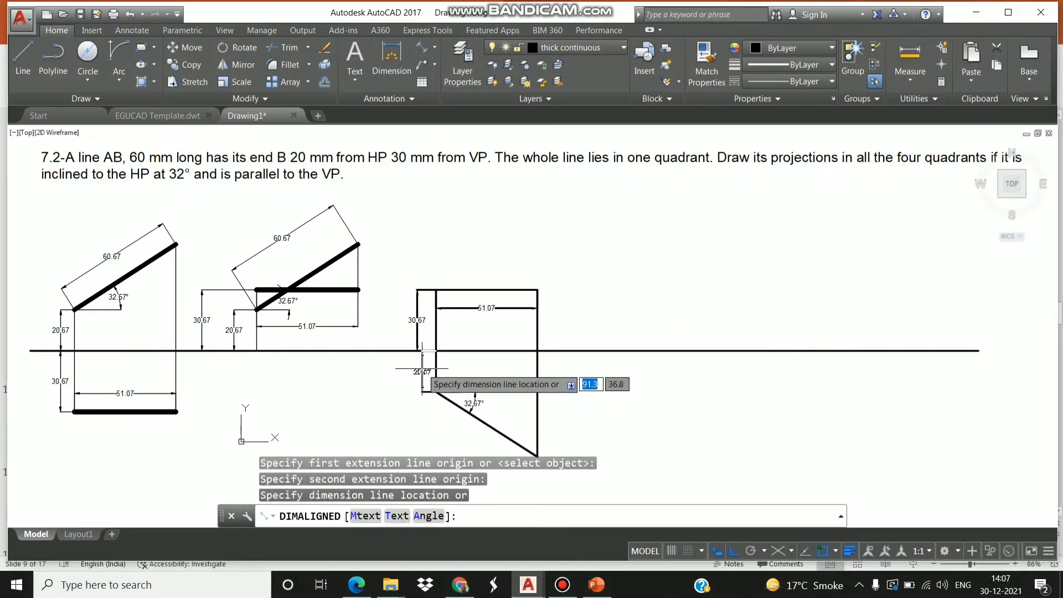
pyautogui.click(417, 350)
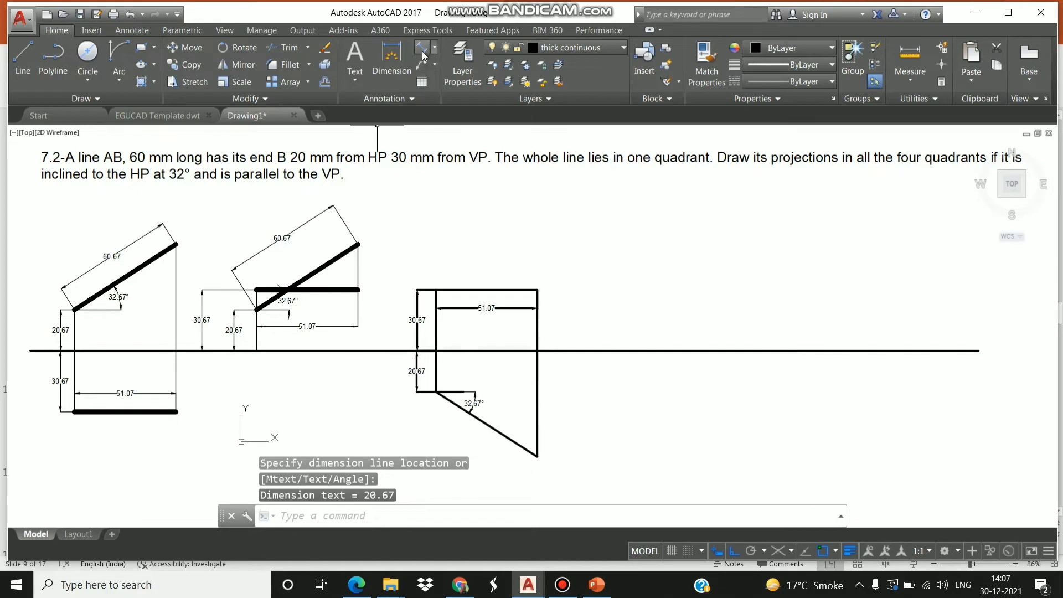
pyautogui.click(422, 50)
pyautogui.click(435, 391)
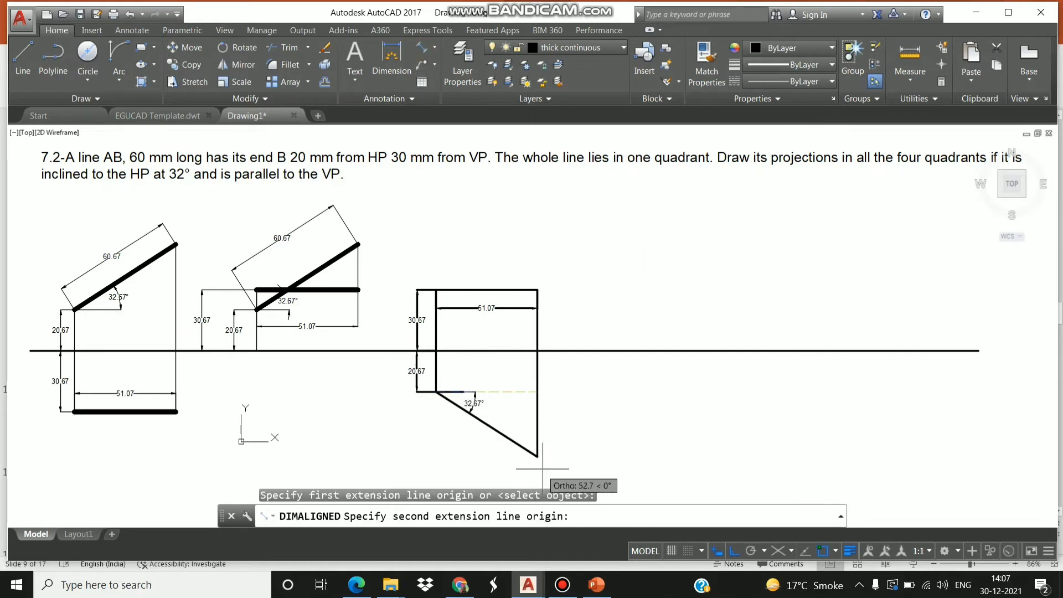
pyautogui.click(537, 456)
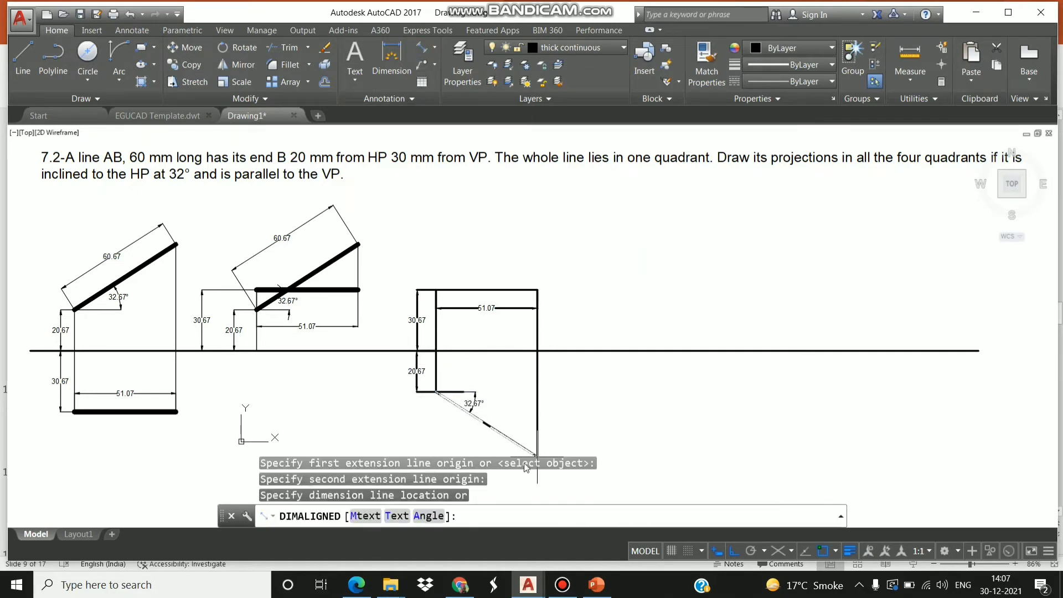
pyautogui.click(472, 440)
pyautogui.click(491, 428)
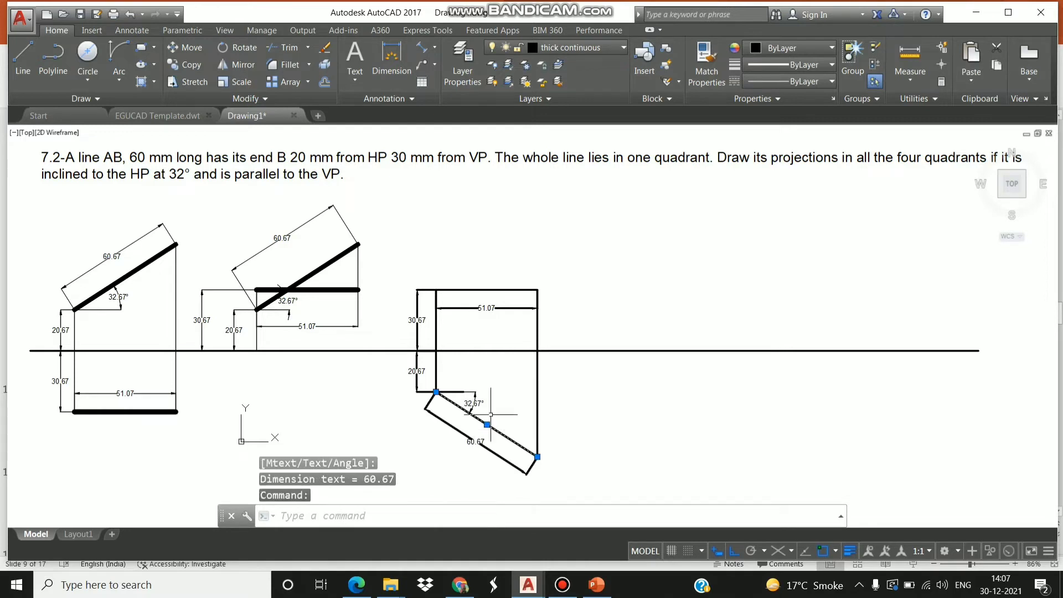
pyautogui.click(495, 290)
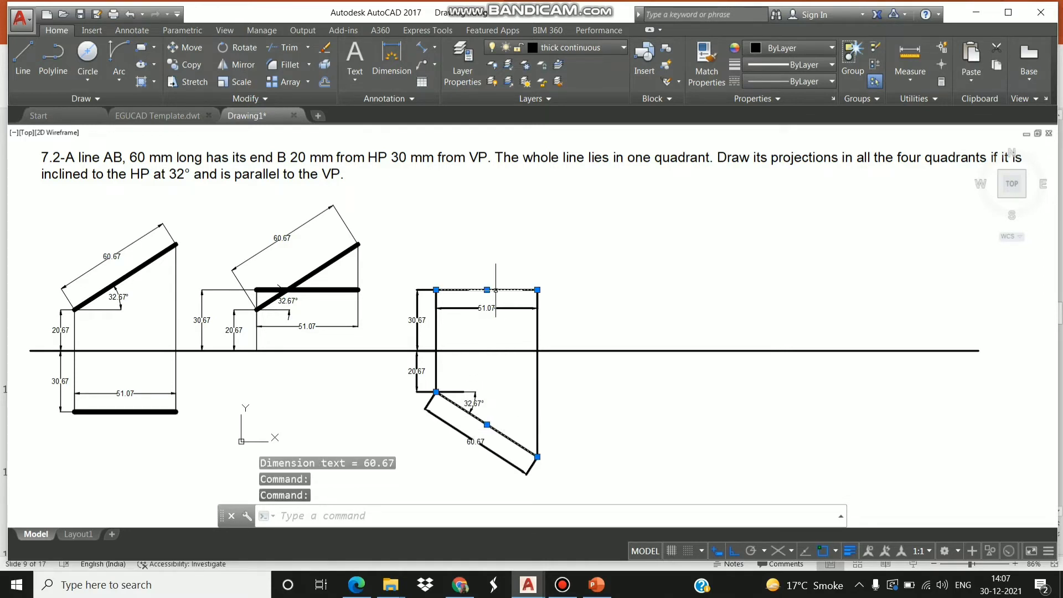
# Give the selected top horizontal and slanted lines a 0.80 mm lineweight
pyautogui.click(786, 65)
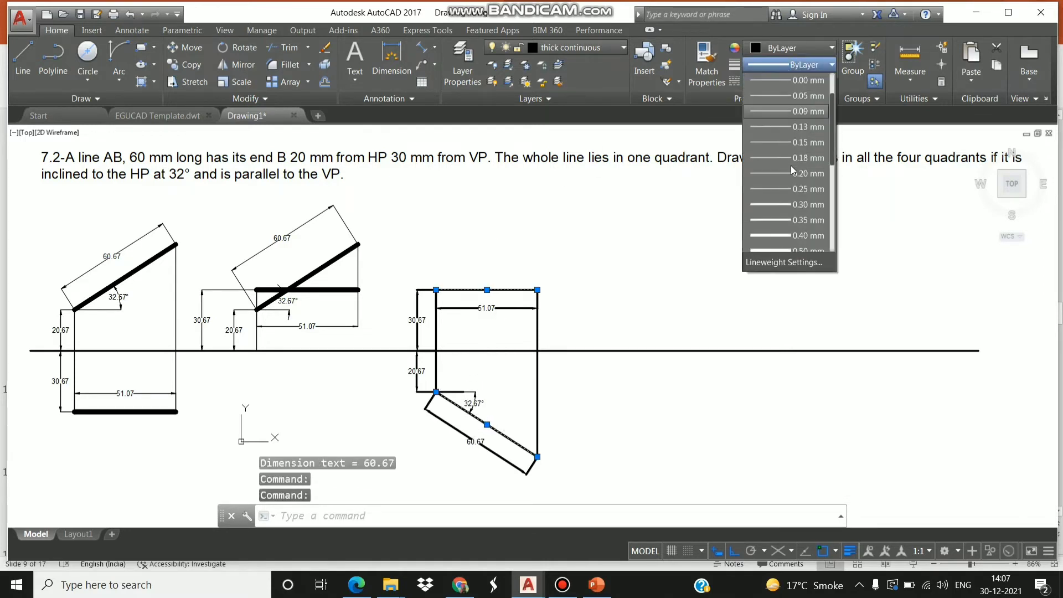
pyautogui.scroll(-2, 793, 172)
pyautogui.click(800, 222)
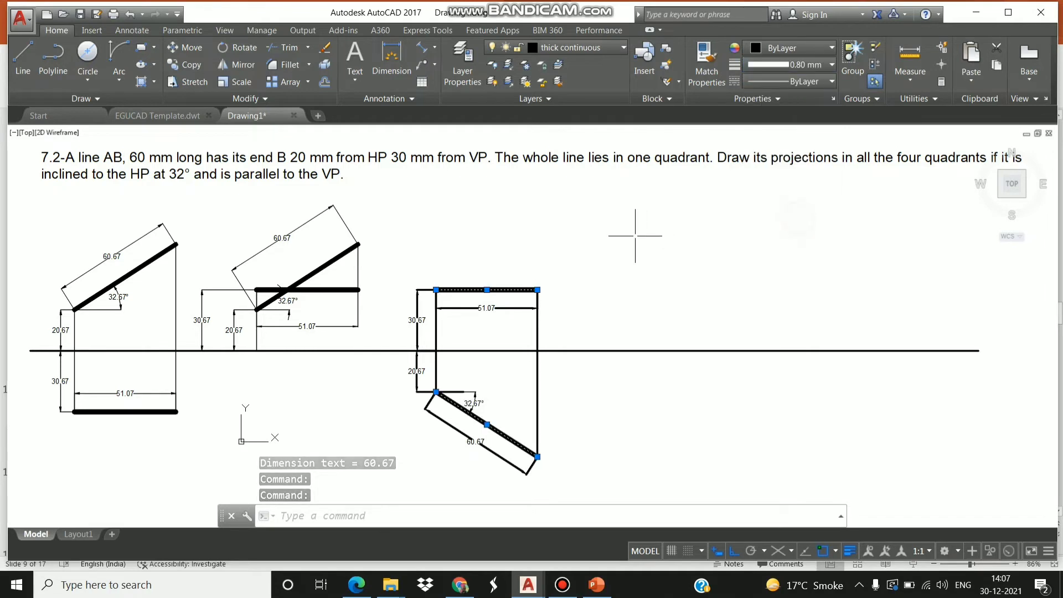
pyautogui.press('Escape')
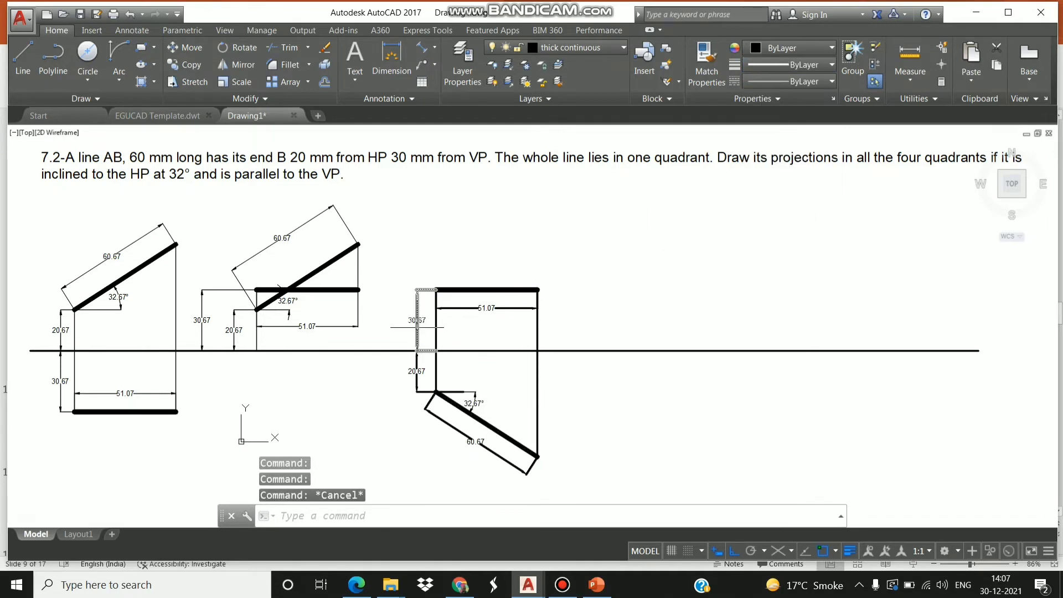
# Set the 30.67, 20.67 and 60.67 dimensions to 0.05 mm lineweight
pyautogui.click(417, 328)
pyautogui.click(424, 367)
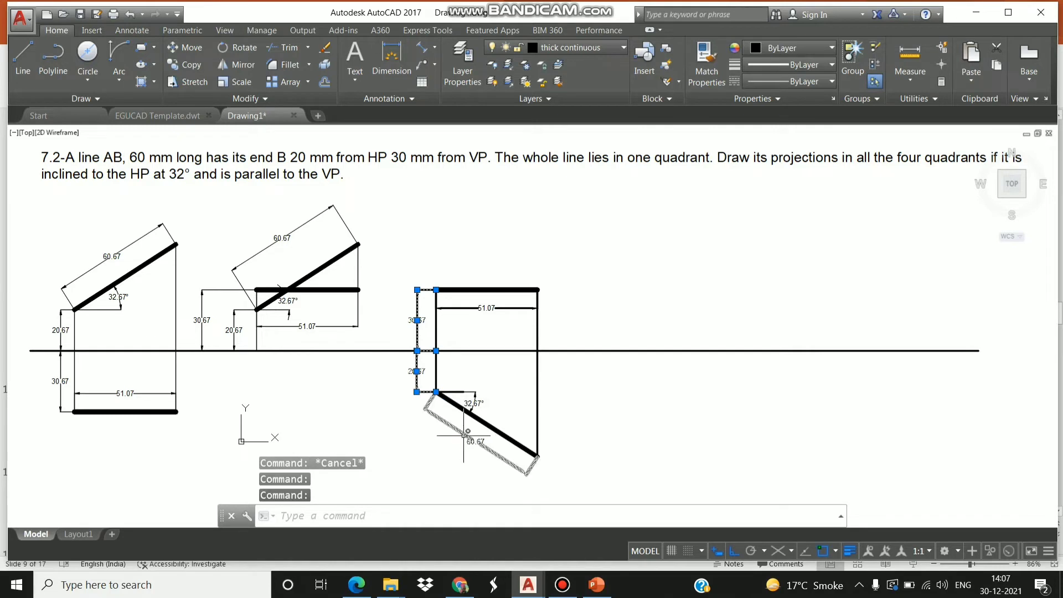
pyautogui.click(454, 428)
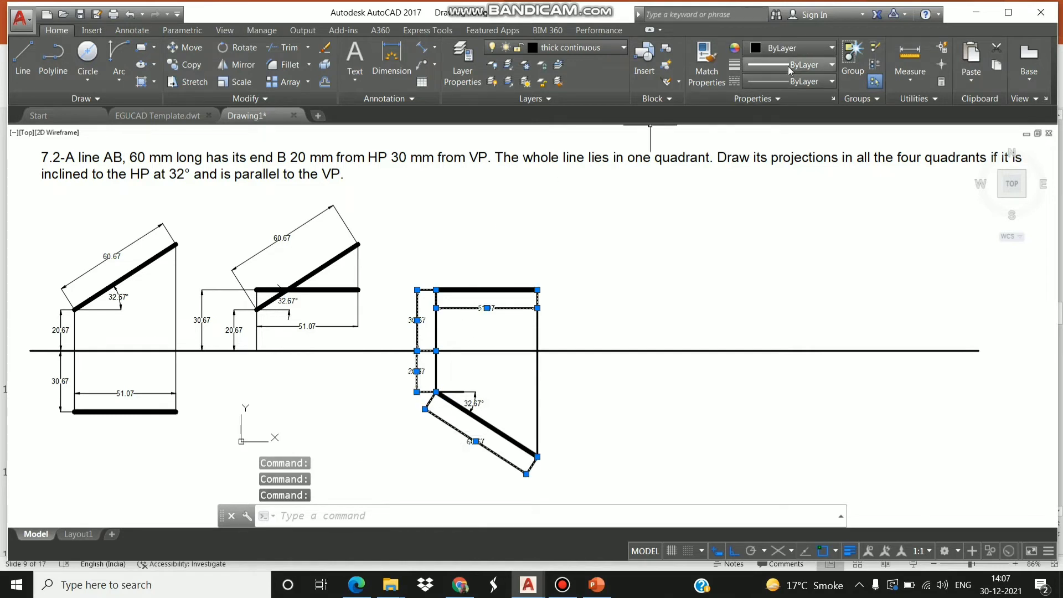
pyautogui.click(809, 65)
pyautogui.click(795, 148)
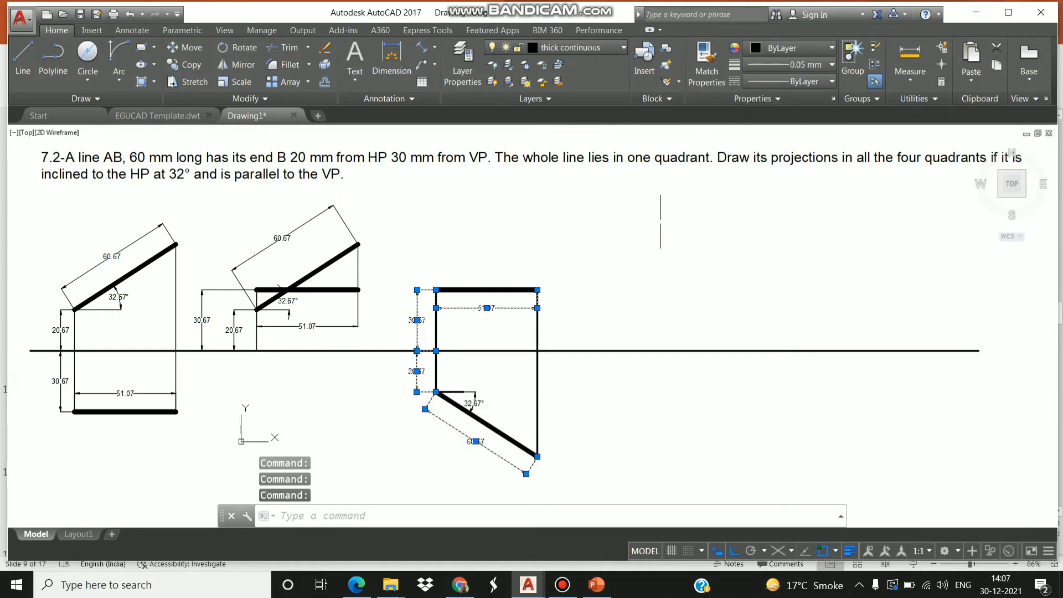
pyautogui.press('Escape')
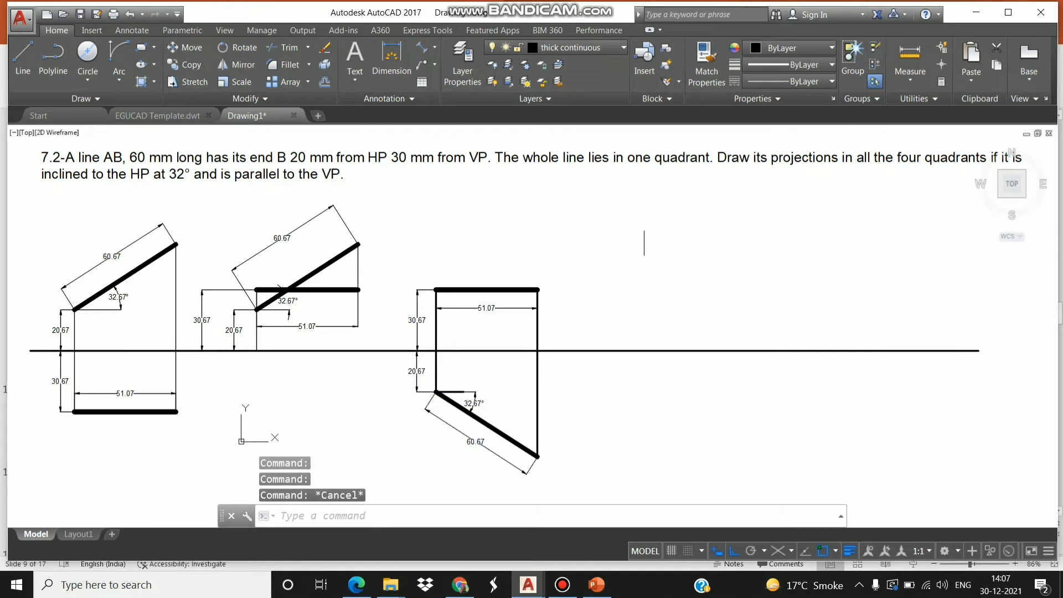
pyautogui.click(22, 57)
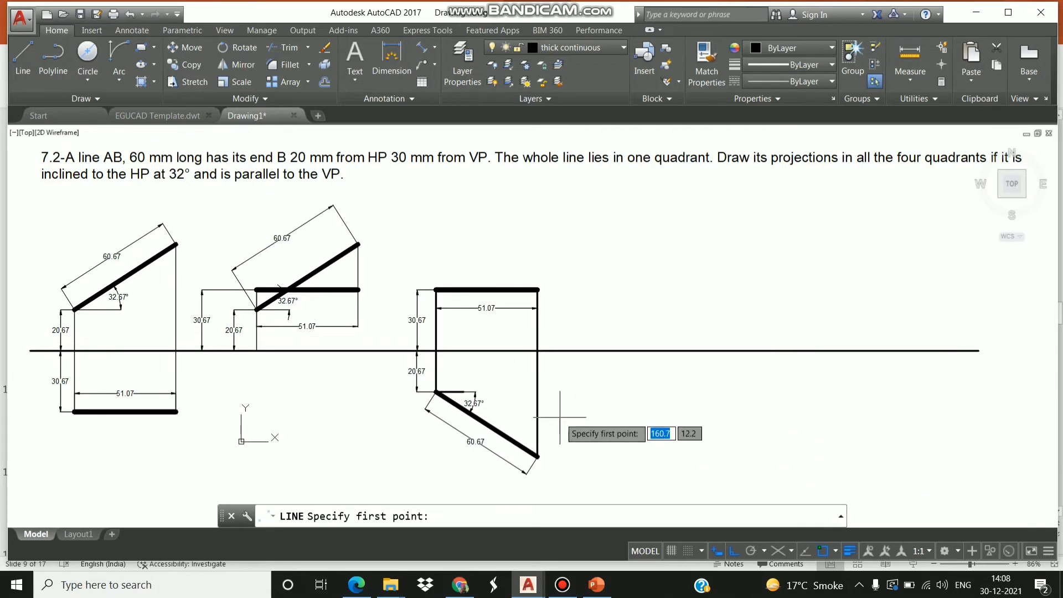
# Draw a 20.67 mm drop below XY, then the 60.67 mm front-view line sloping at -32.67°
pyautogui.click(615, 352)
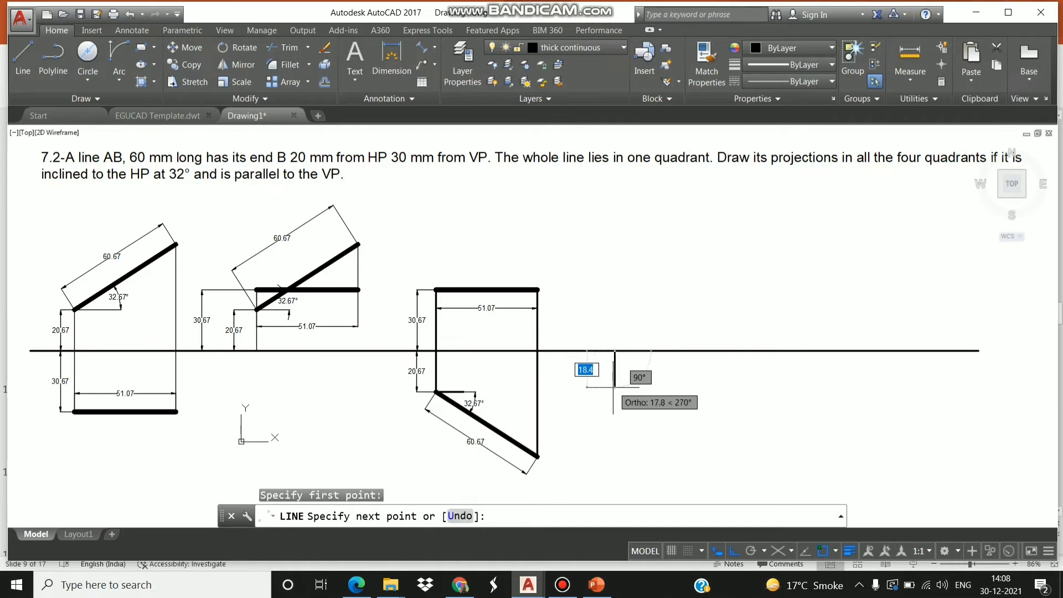
pyautogui.write('20.67')
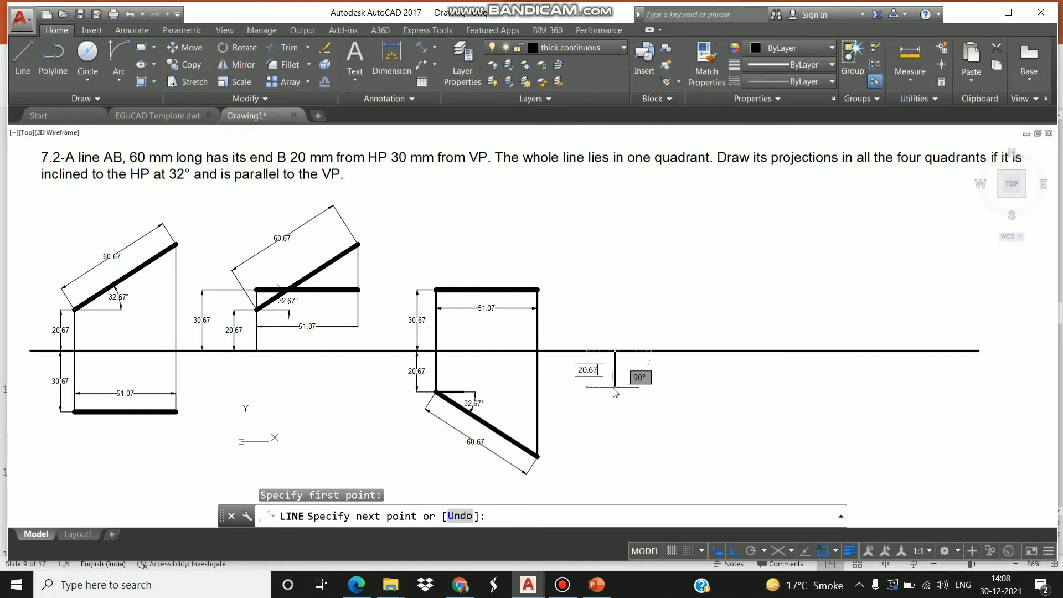
pyautogui.press('Return')
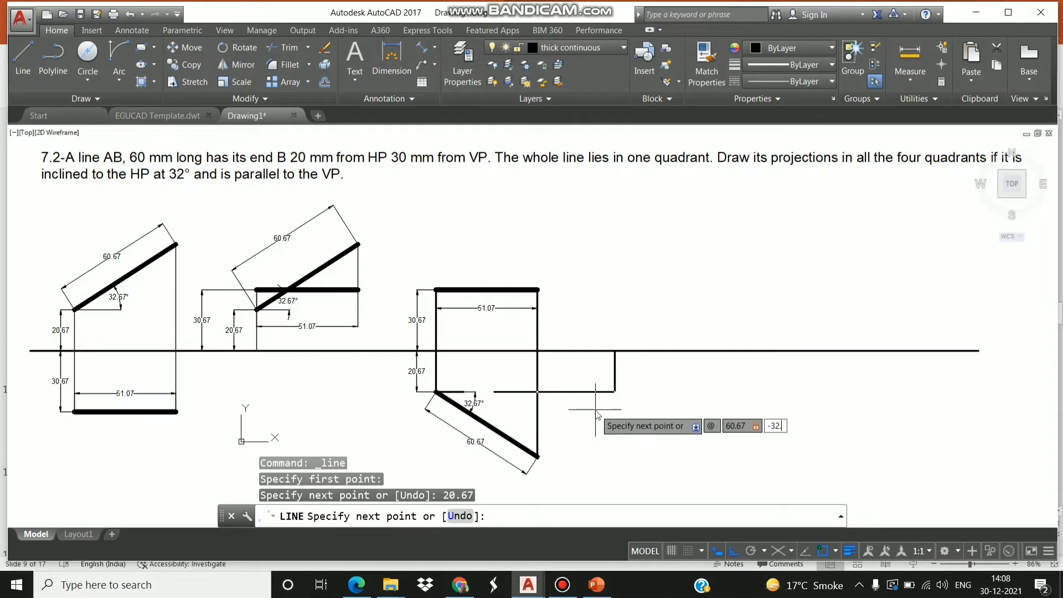
pyautogui.press('Return')
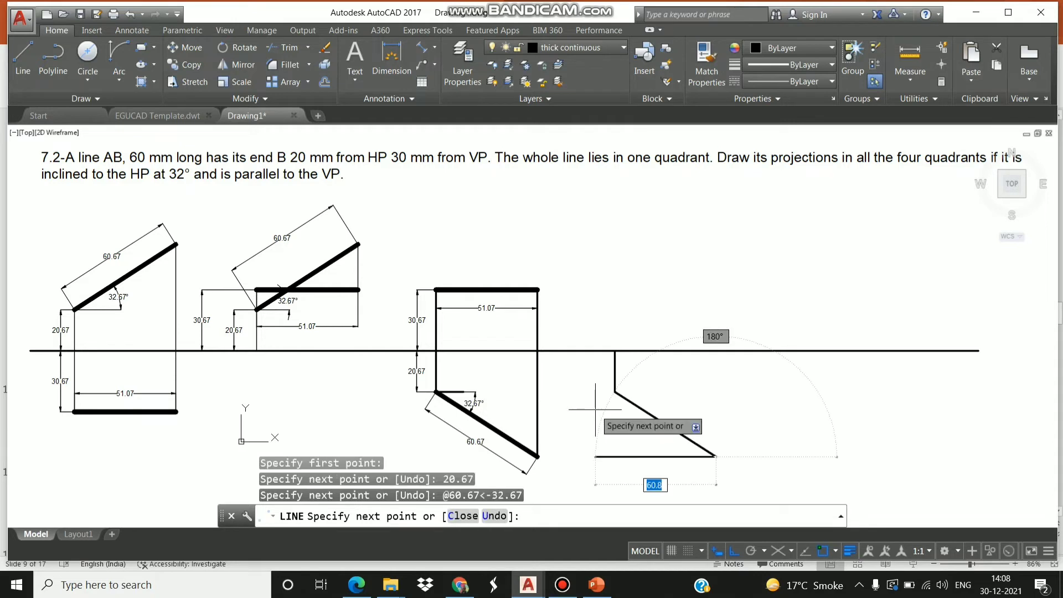
pyautogui.press('Escape')
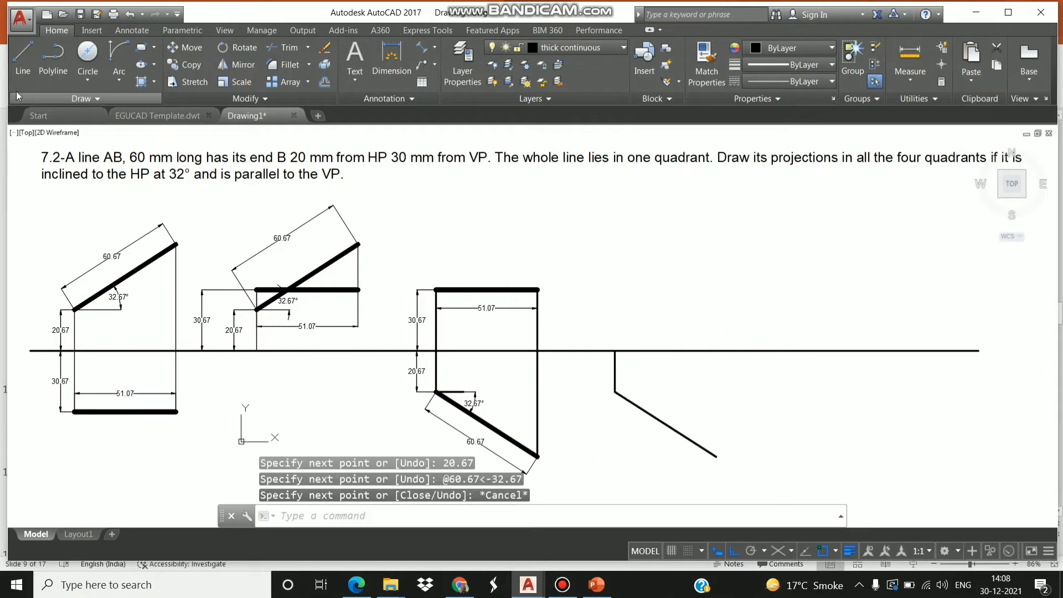
# Draw a short horizontal segment from the projector's lower end
pyautogui.click(23, 55)
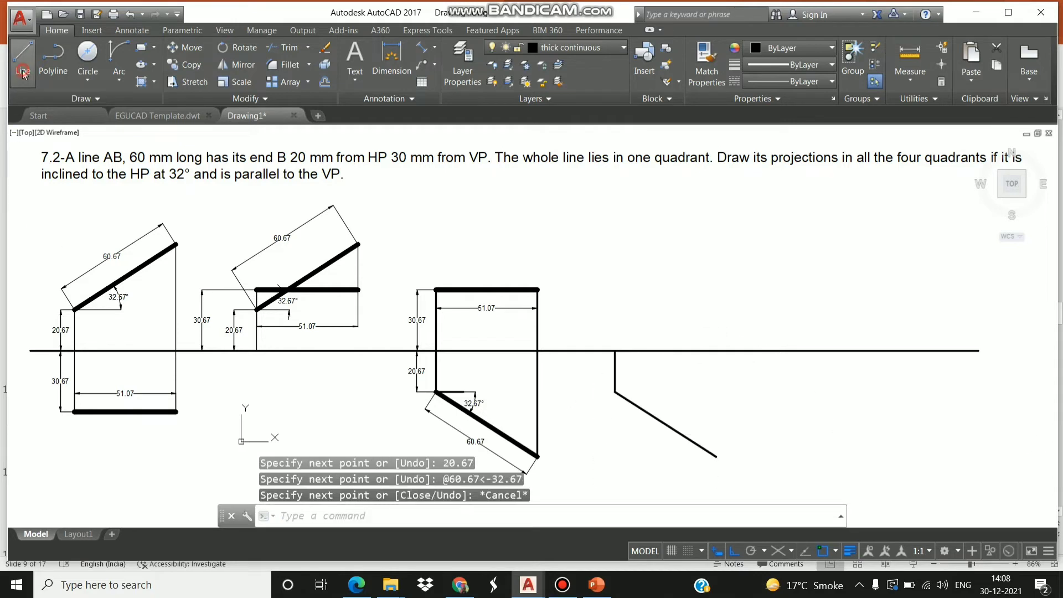
pyautogui.click(614, 391)
pyautogui.click(636, 390)
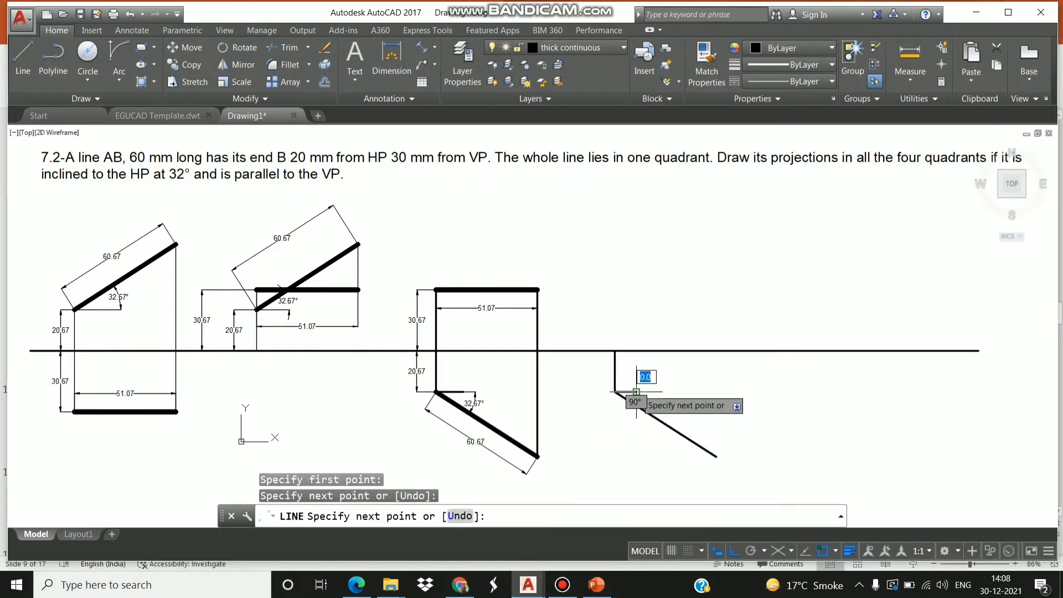
pyautogui.press('Escape')
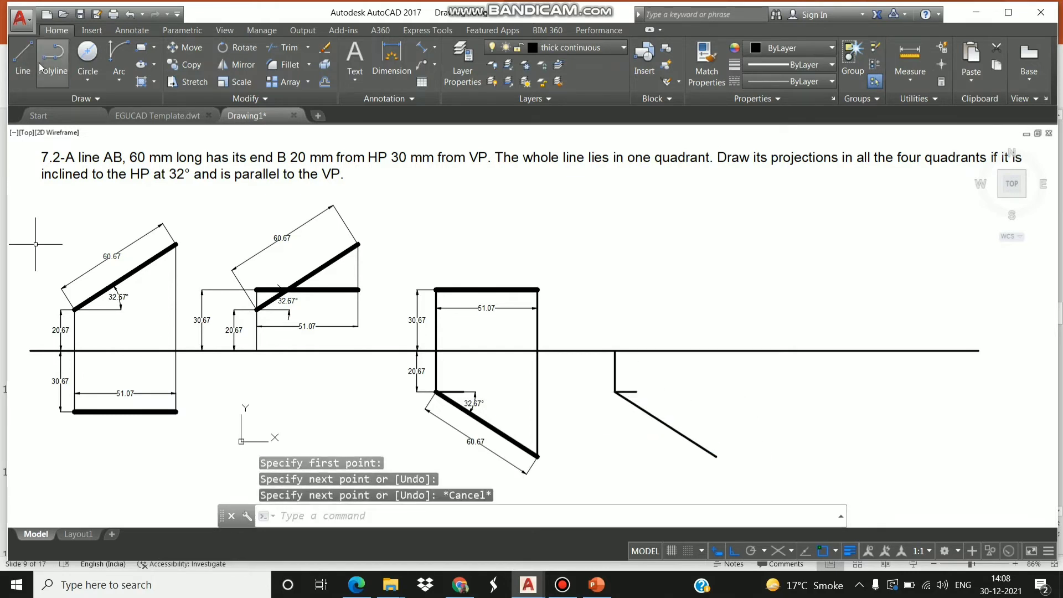
# Draw a 30.67 mm vertical drop below XY and the horizontal top-view line to the right
pyautogui.click(22, 56)
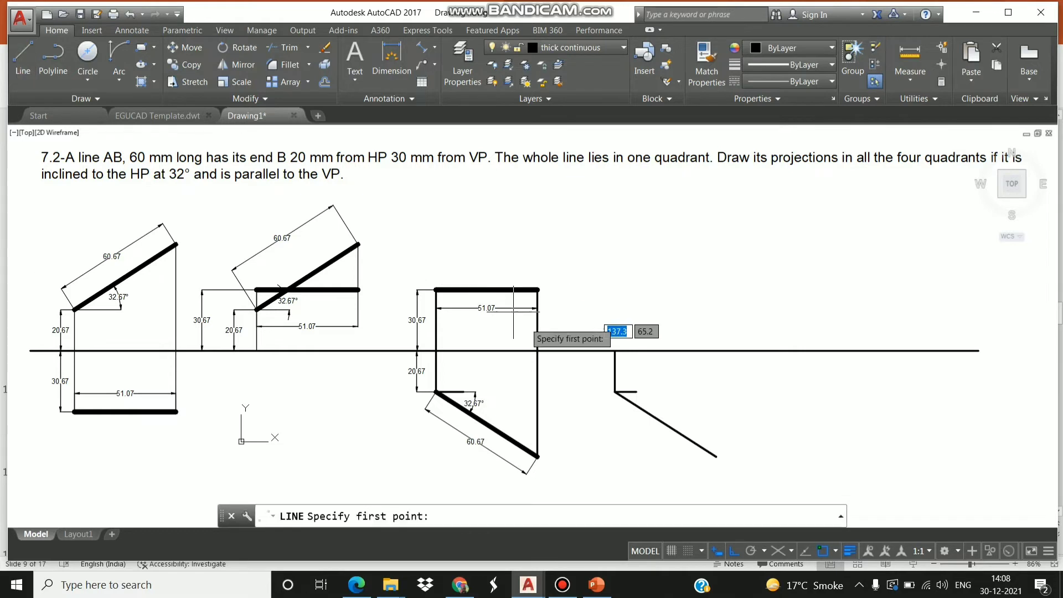
pyautogui.click(580, 350)
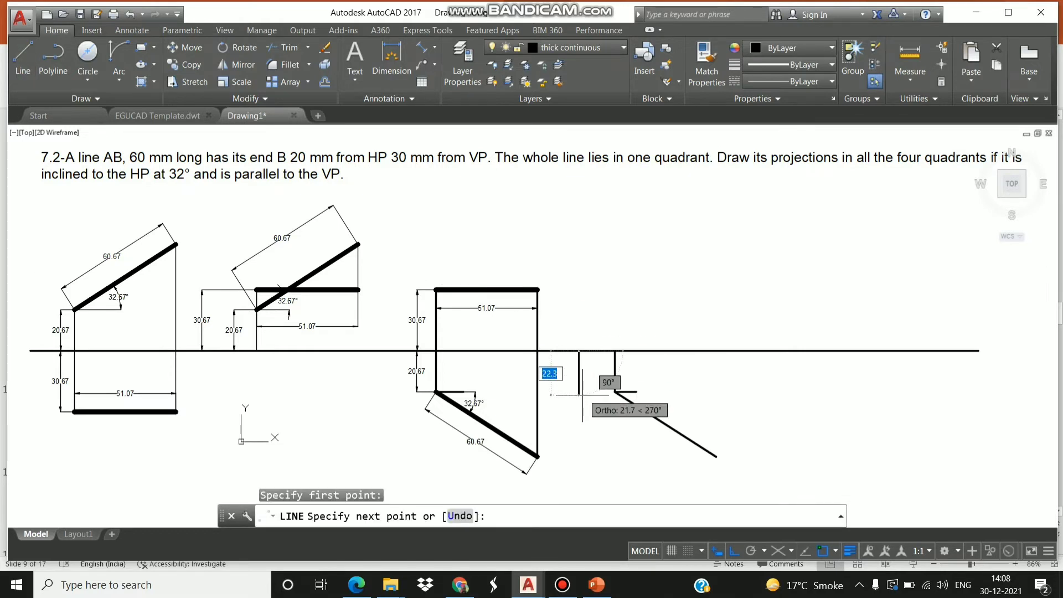
pyautogui.write('30')
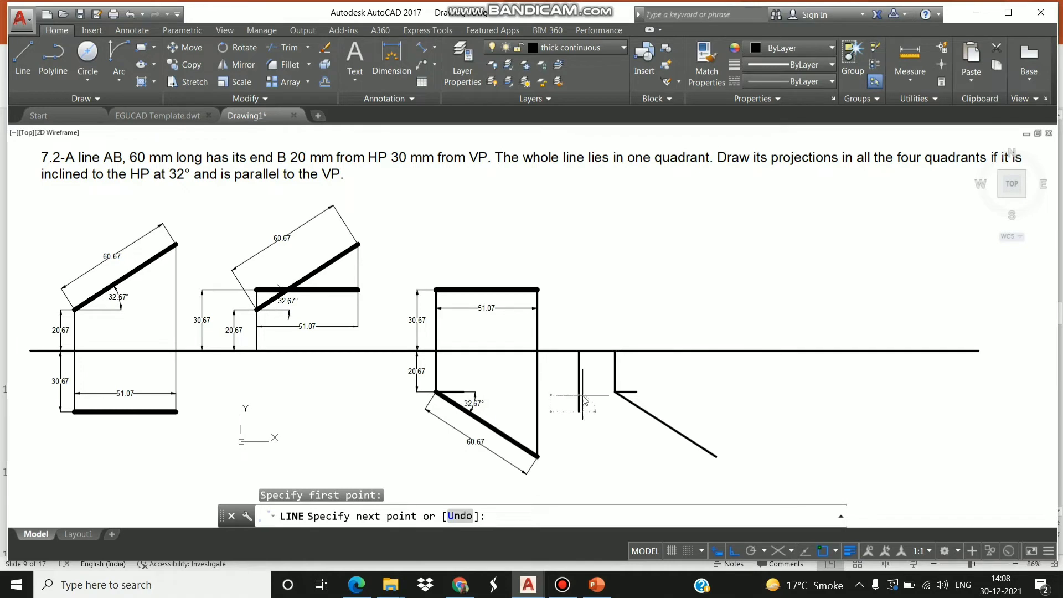
pyautogui.press('Return')
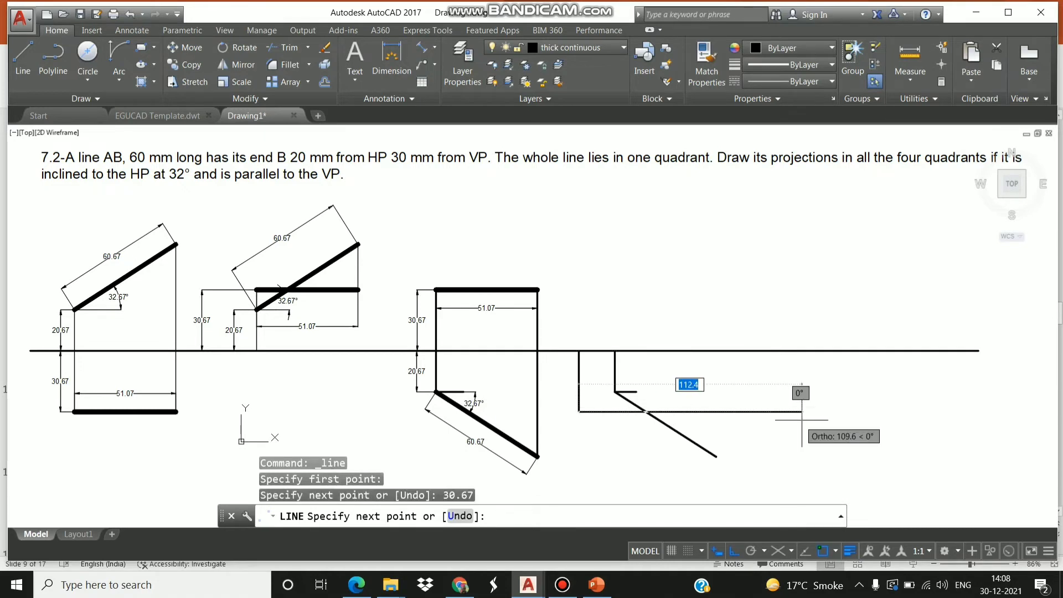
pyautogui.click(802, 420)
pyautogui.press('Escape')
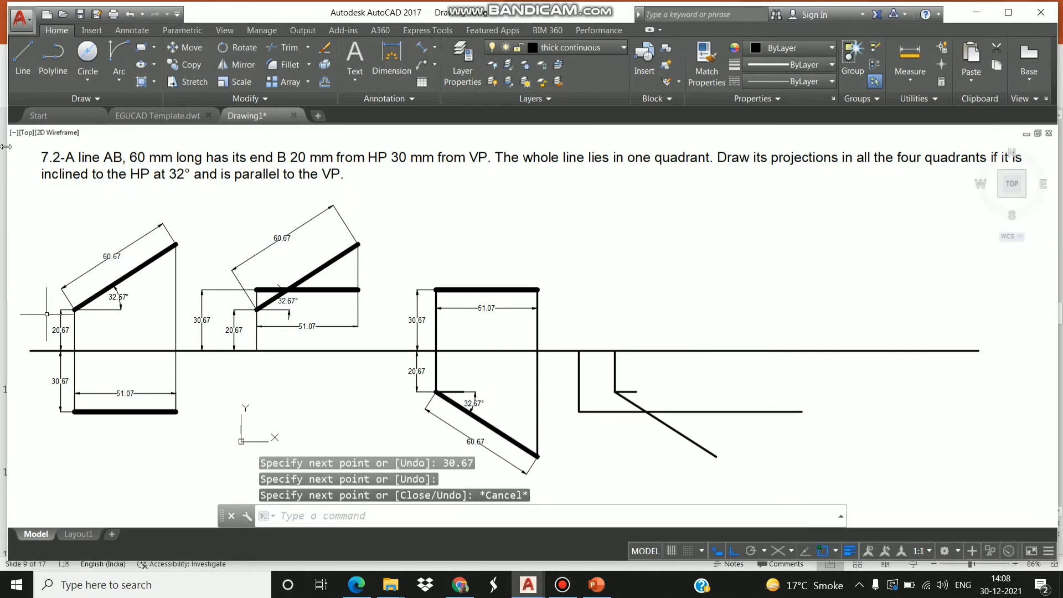
# Draw a perpendicular projector from the sloping line's lower end up to the top-view line
pyautogui.click(23, 55)
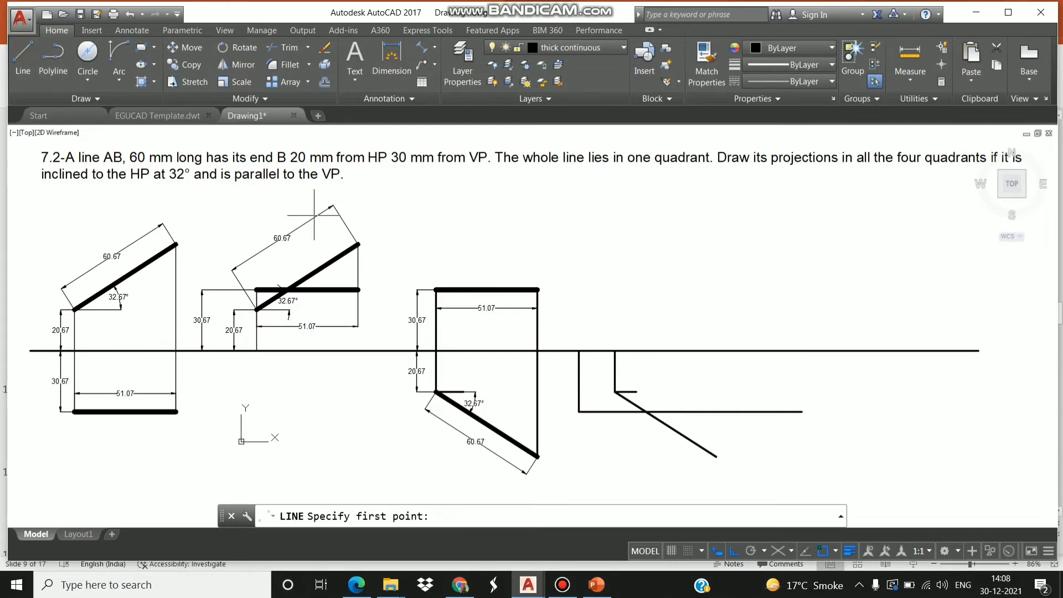
pyautogui.click(714, 456)
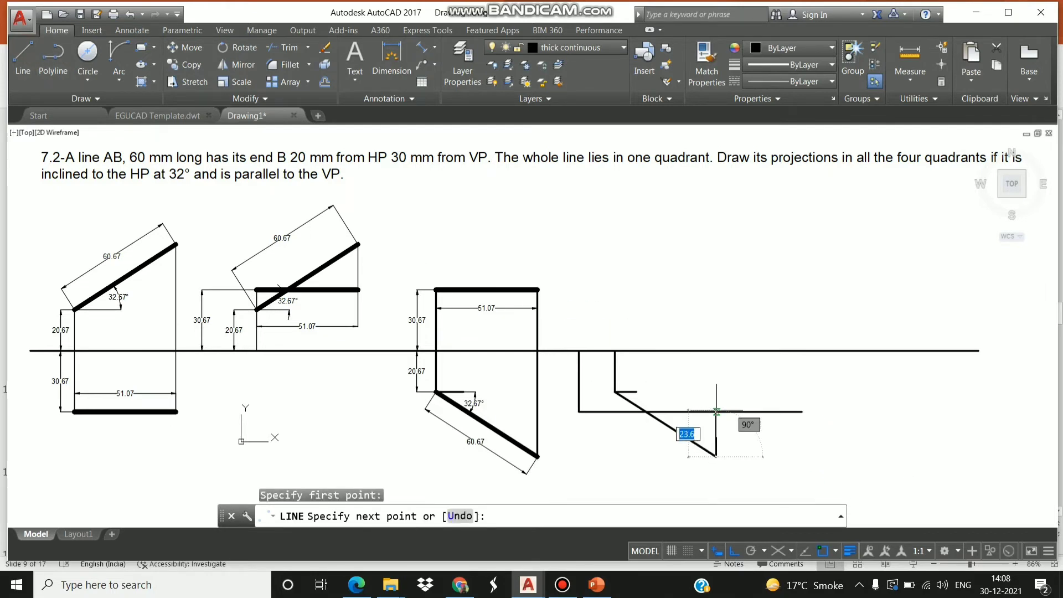
pyautogui.click(836, 551)
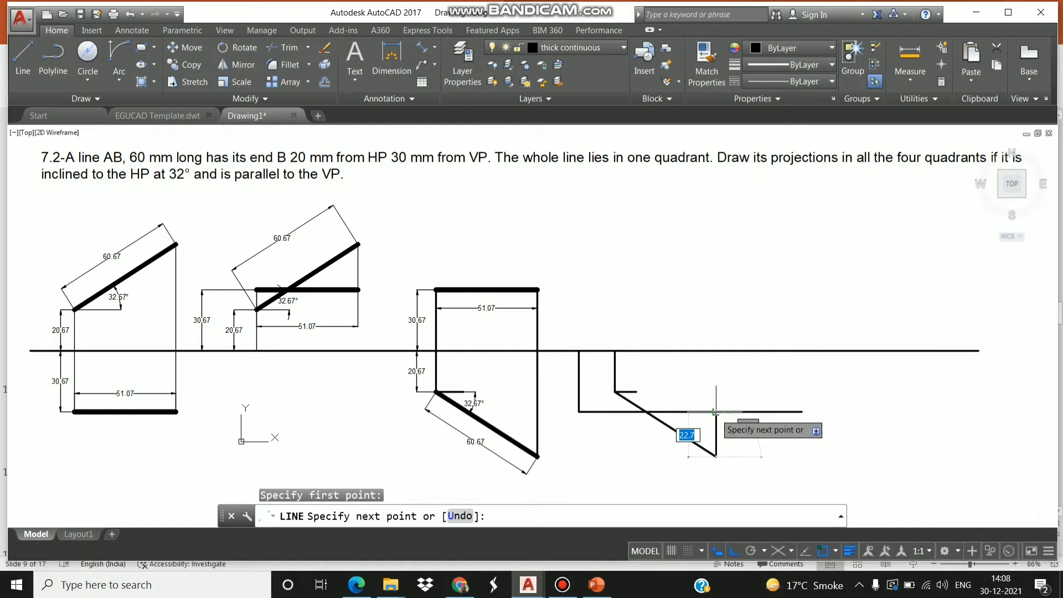
pyautogui.click(716, 412)
pyautogui.press('Escape')
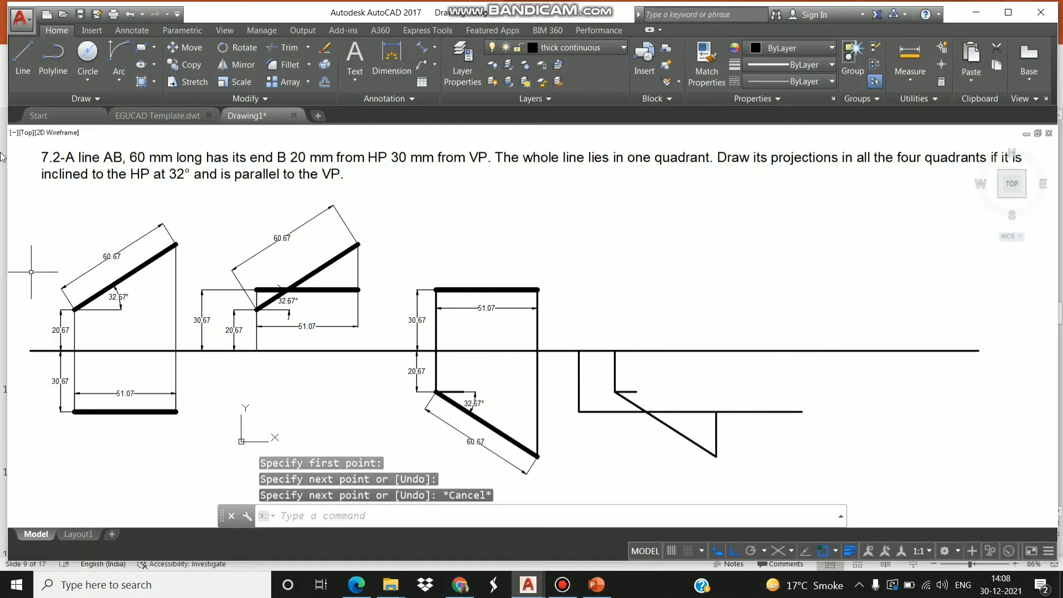
# Draw a vertical line from the short segment's end down to the top-view line
pyautogui.click(23, 55)
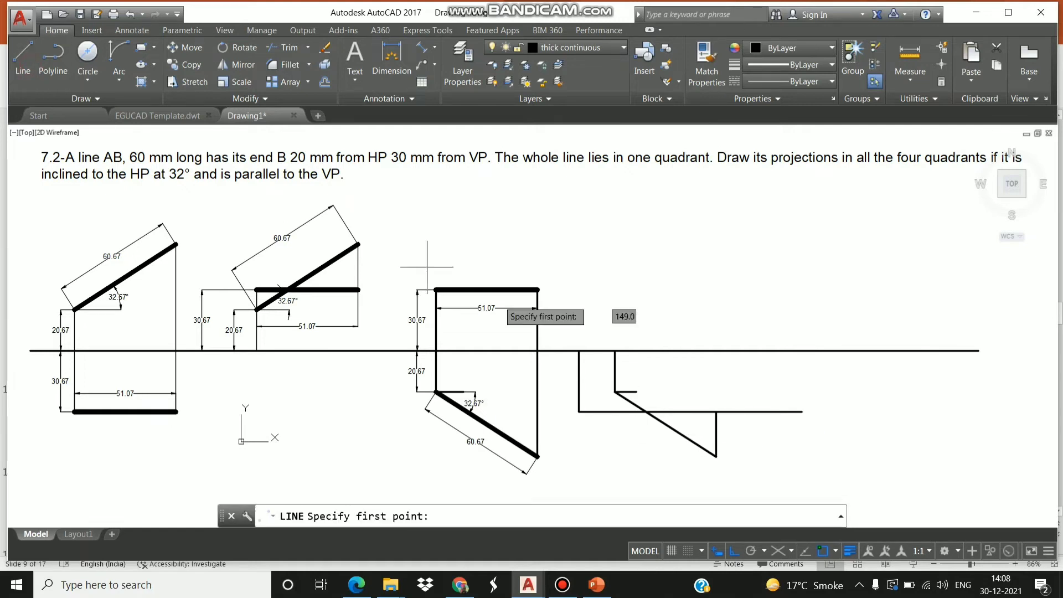
pyautogui.click(615, 392)
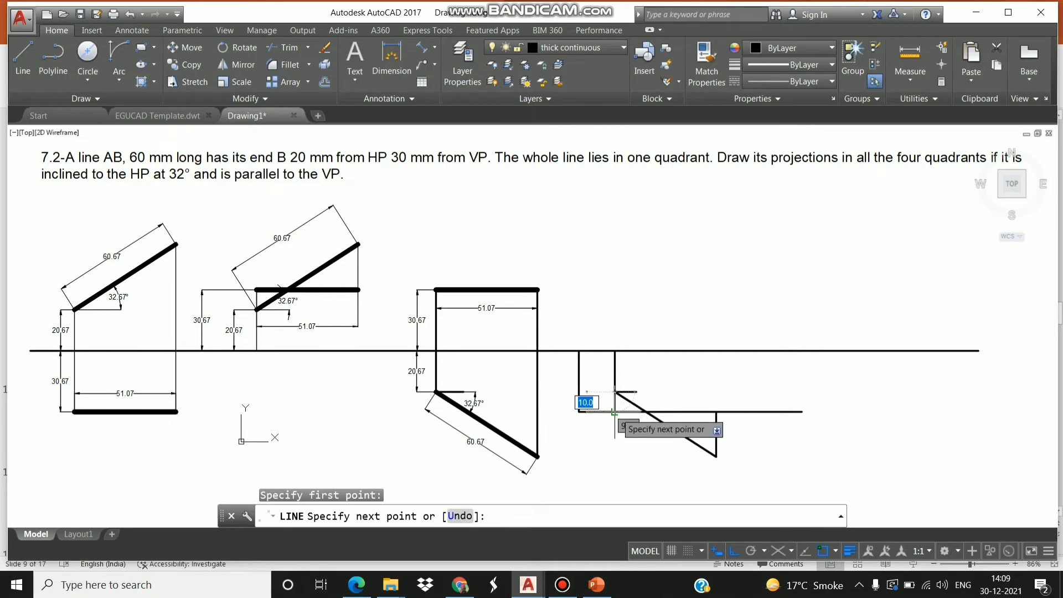
pyautogui.click(615, 412)
pyautogui.press('Escape')
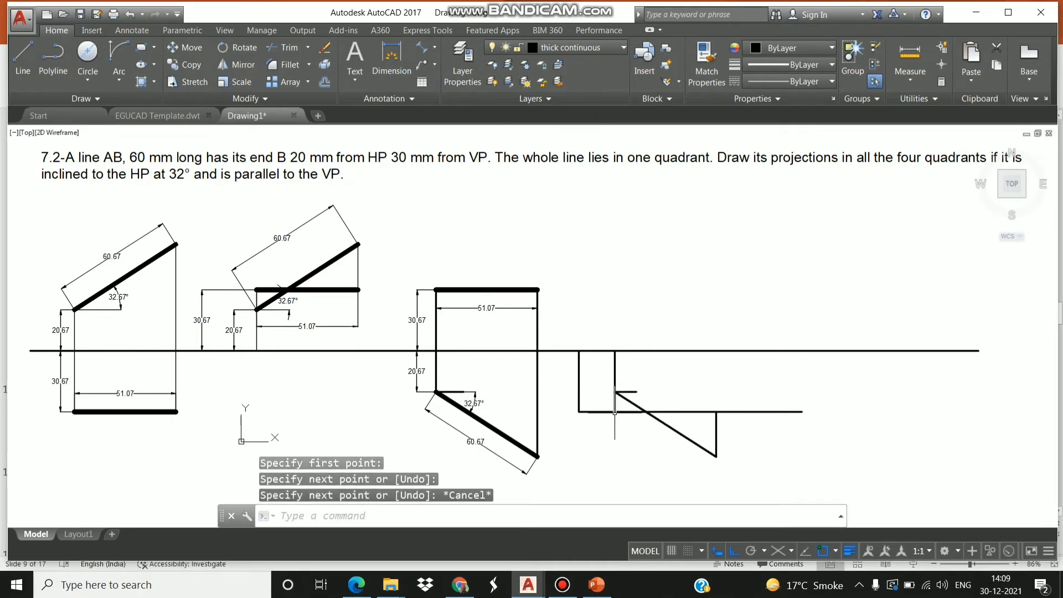
# Trim the top-view line beyond the projector and erase the unneeded left vertical line
pyautogui.click(285, 47)
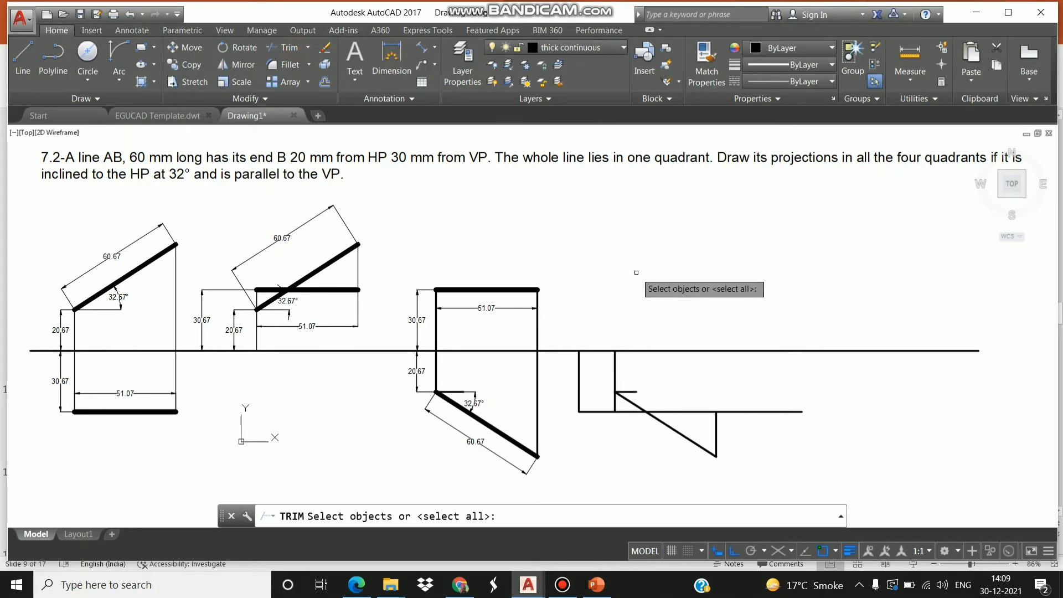
pyautogui.press('Return')
pyautogui.click(790, 410)
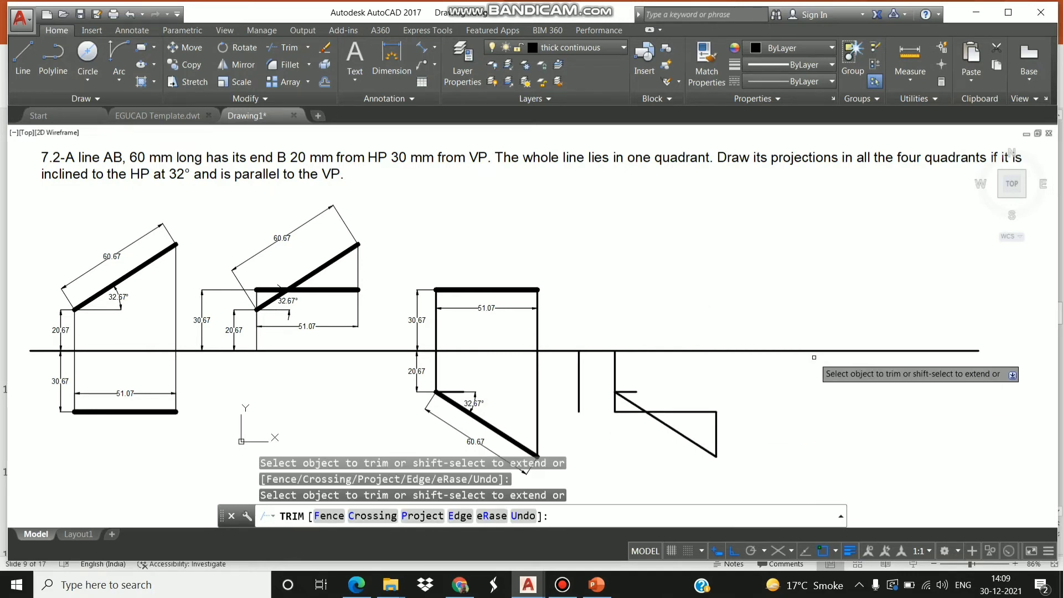
pyautogui.press('Escape')
pyautogui.click(578, 388)
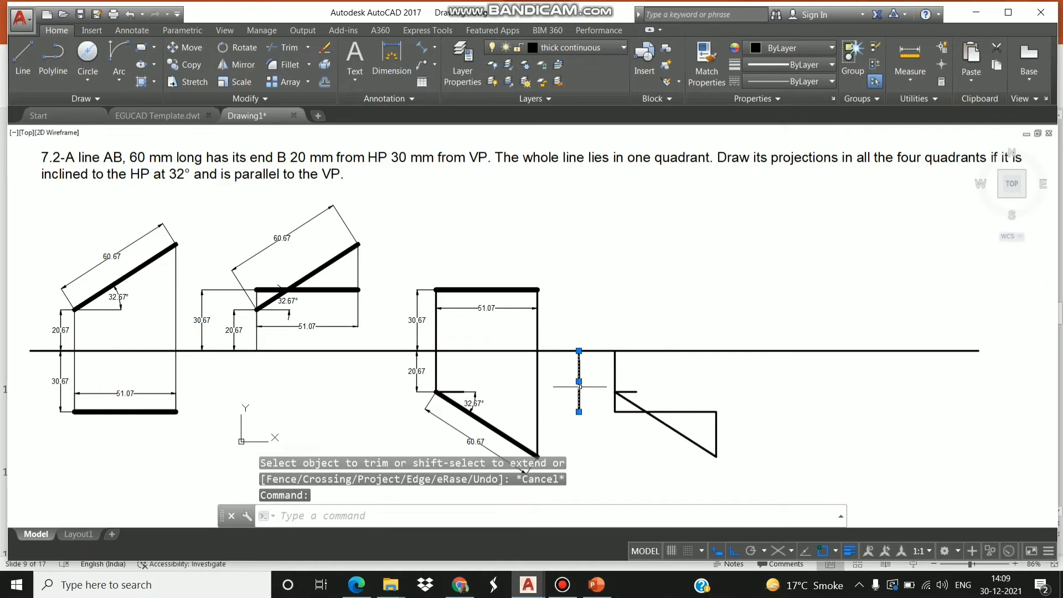
pyautogui.press('Delete')
# Set the projector segments and short horizontal segment to 0.05 mm lineweight
pyautogui.click(614, 377)
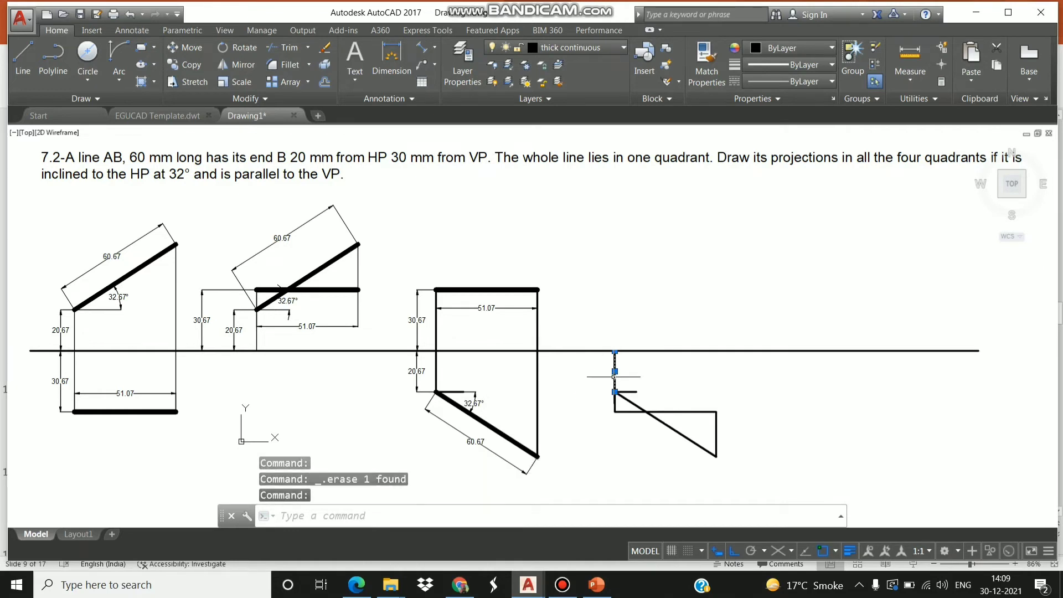
pyautogui.click(615, 404)
pyautogui.click(630, 392)
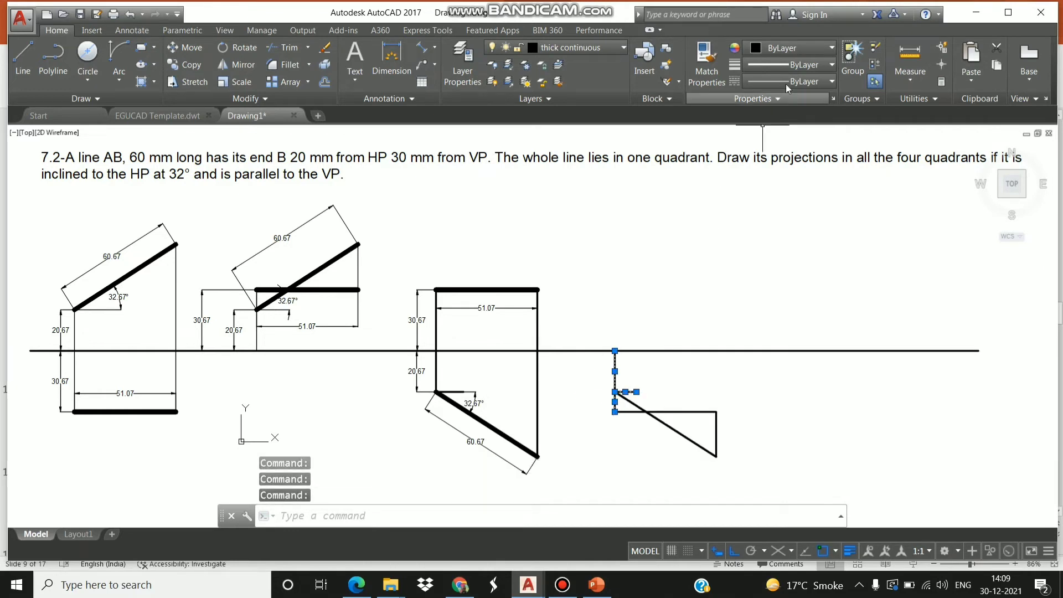
pyautogui.click(790, 64)
pyautogui.click(799, 143)
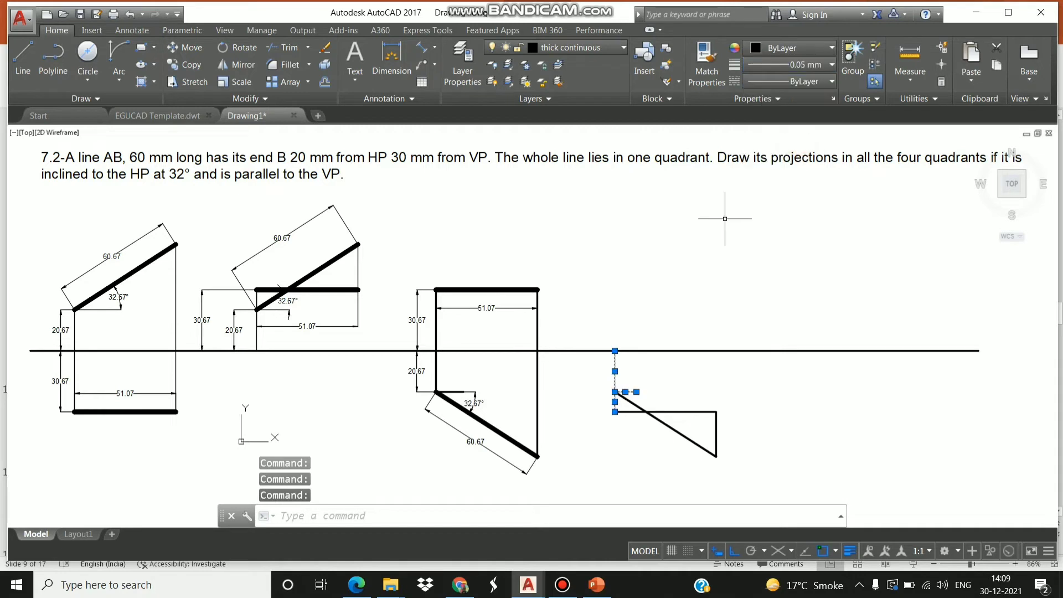
pyautogui.press('Escape')
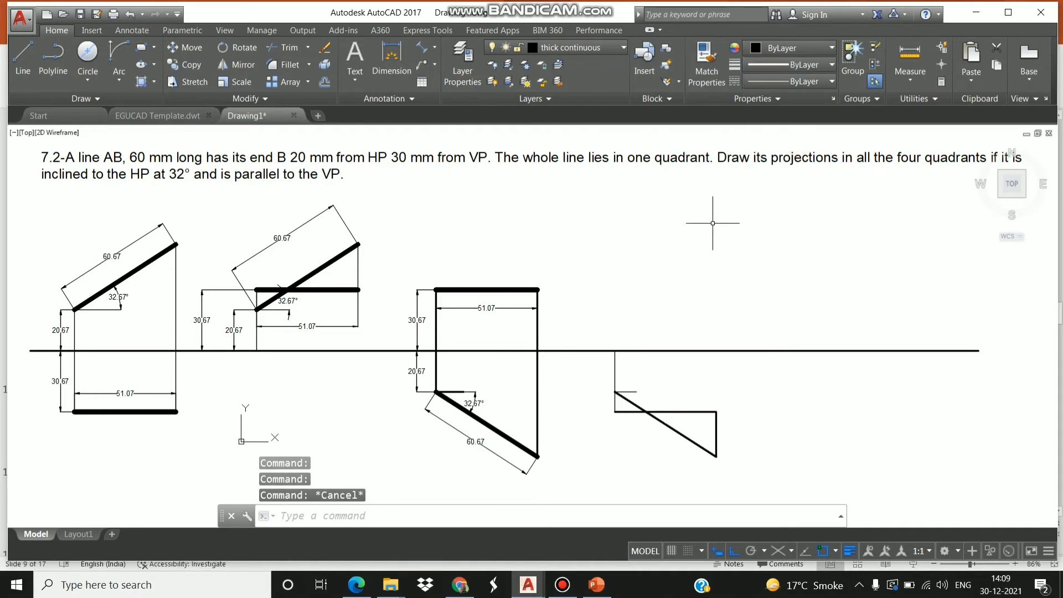
# Give the sloping front-view line a thick 0.80 mm lineweight
pyautogui.click(678, 433)
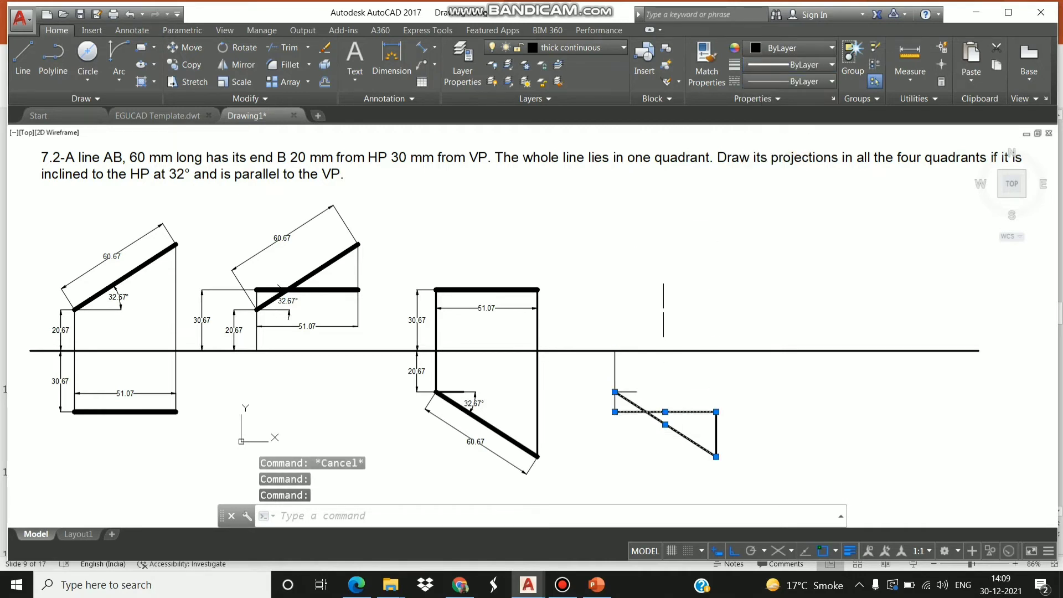
pyautogui.click(806, 65)
pyautogui.scroll(-1, 792, 146)
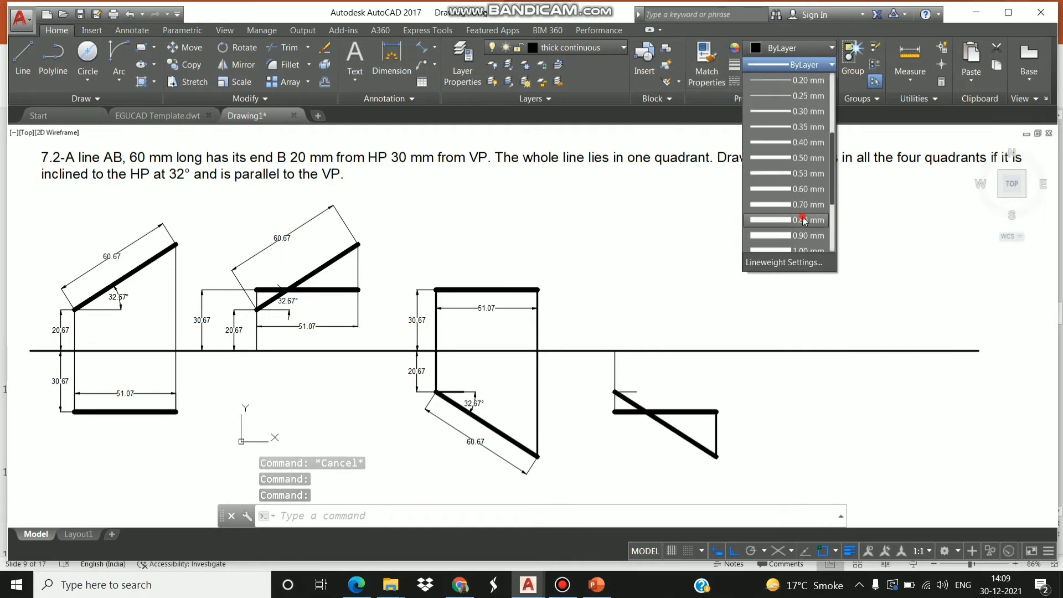
pyautogui.click(808, 220)
pyautogui.press('Escape')
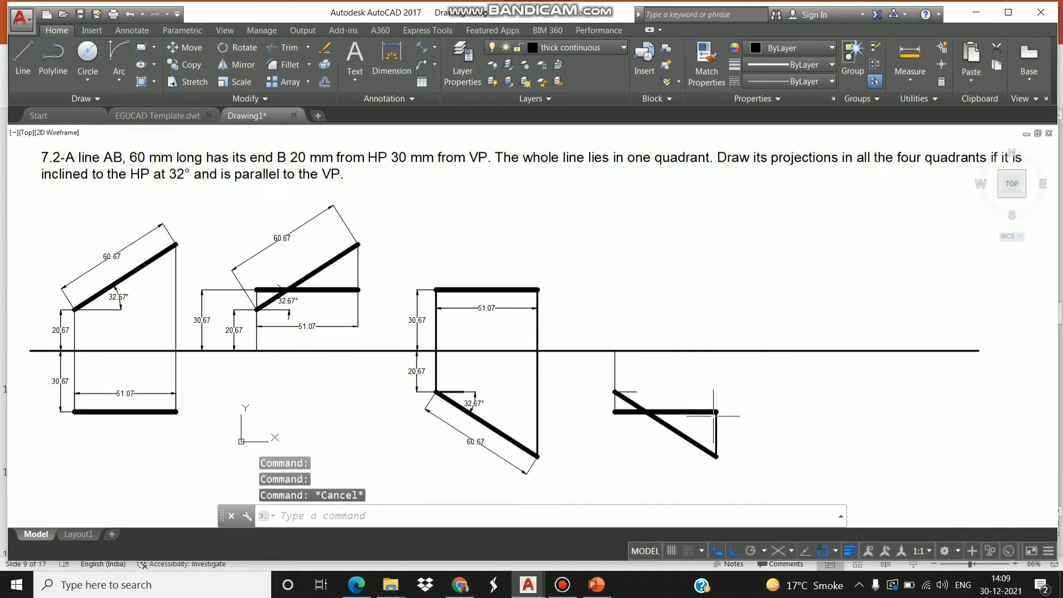
# Set the right-end projector and short construction lines to 0.05 mm lineweight
pyautogui.click(715, 431)
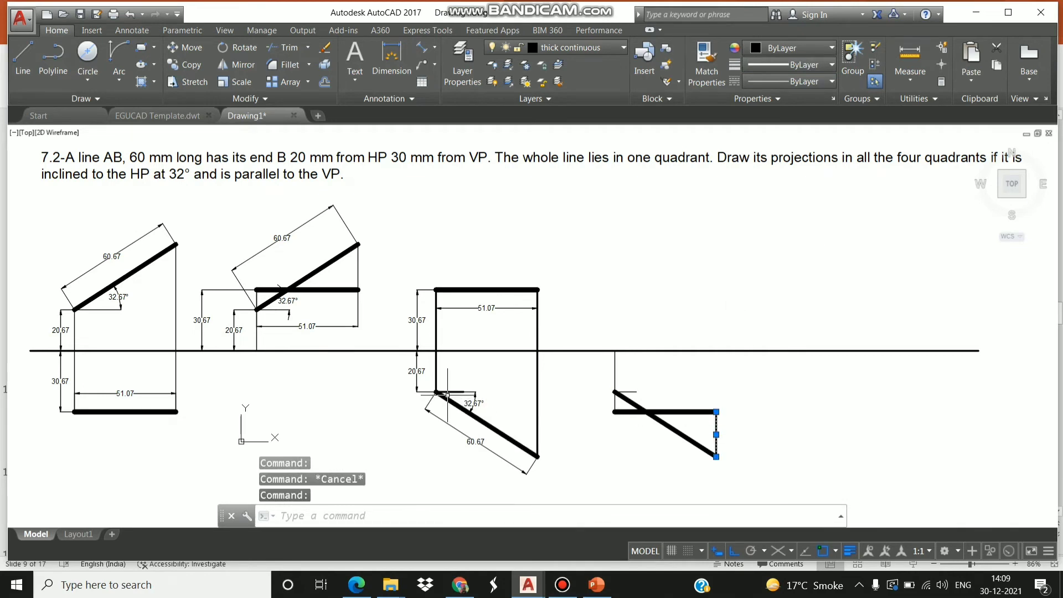
pyautogui.click(451, 391)
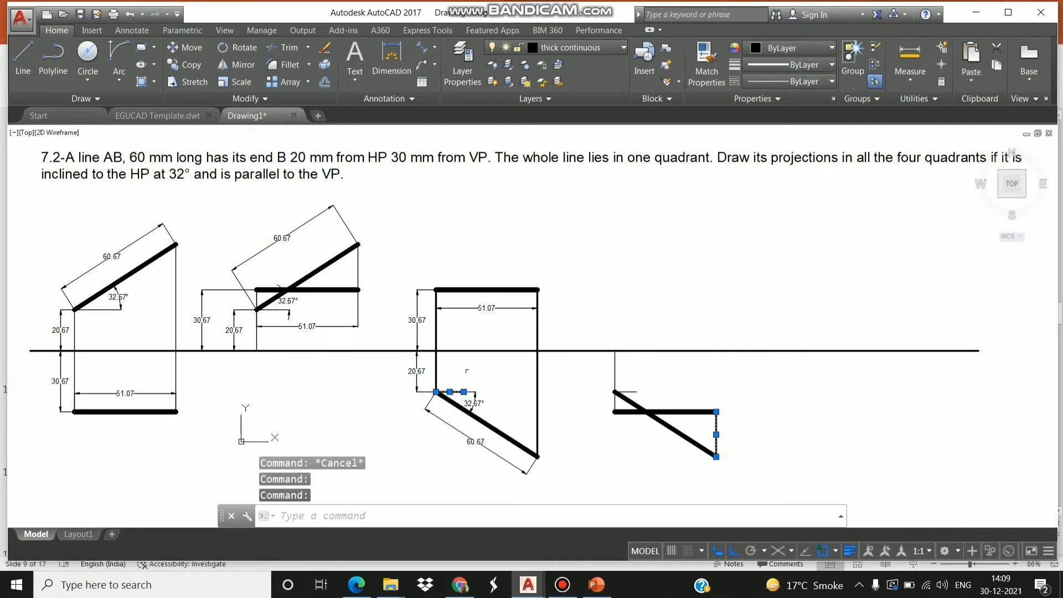
pyautogui.click(786, 65)
pyautogui.click(792, 143)
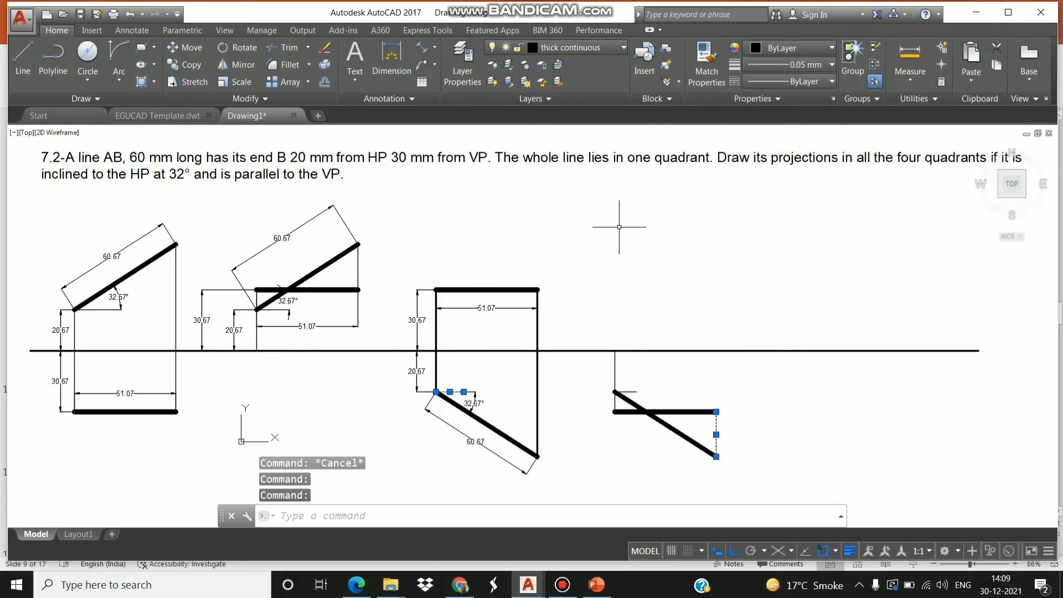
pyautogui.press('Escape')
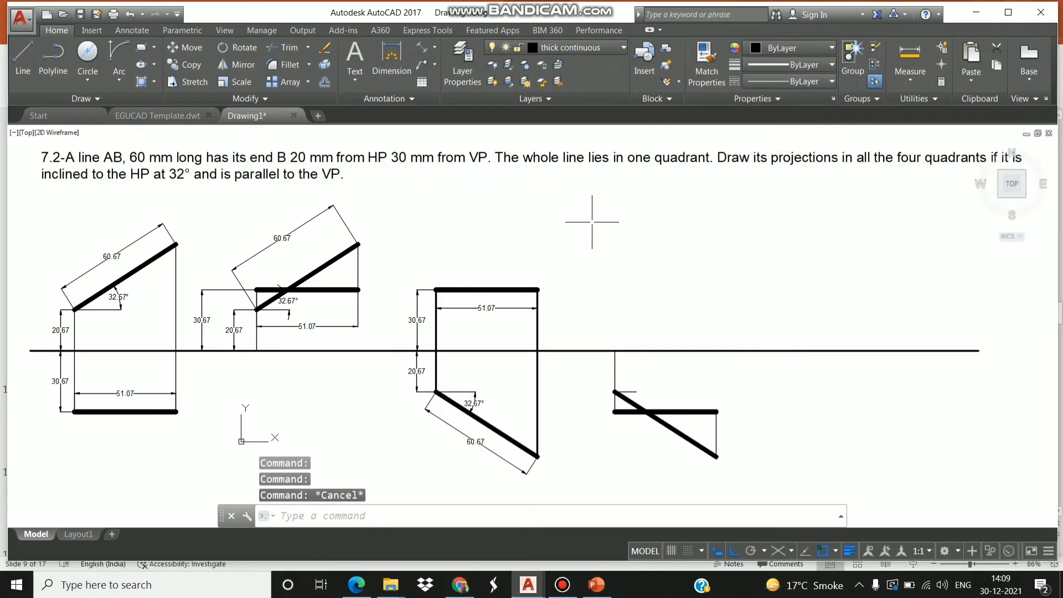
pyautogui.click(434, 48)
# Add the 32.67° angular dimension between the inclined and horizontal lines
pyautogui.click(438, 127)
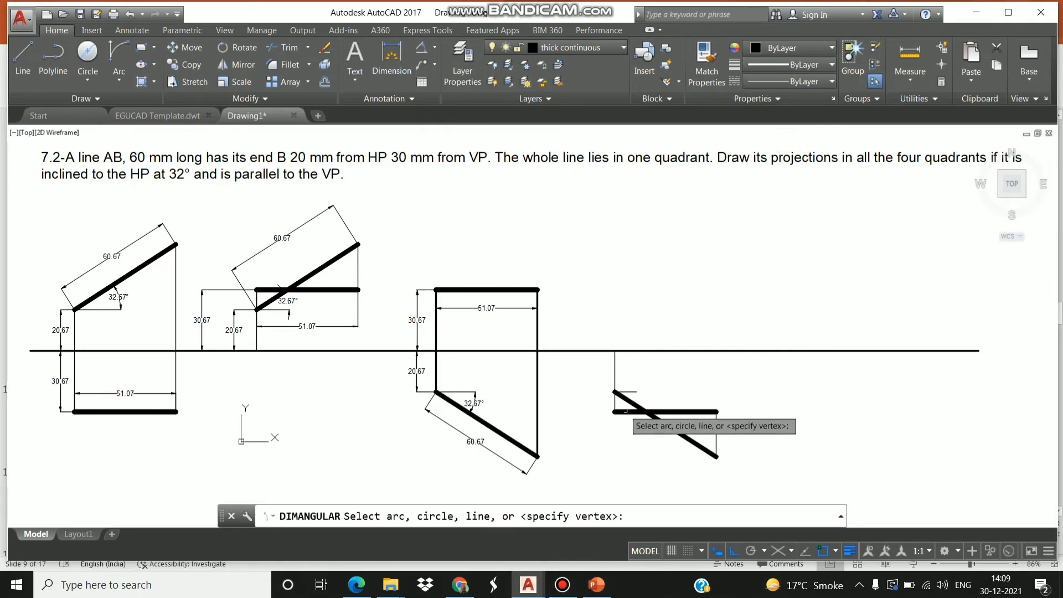
pyautogui.click(618, 394)
pyautogui.click(637, 411)
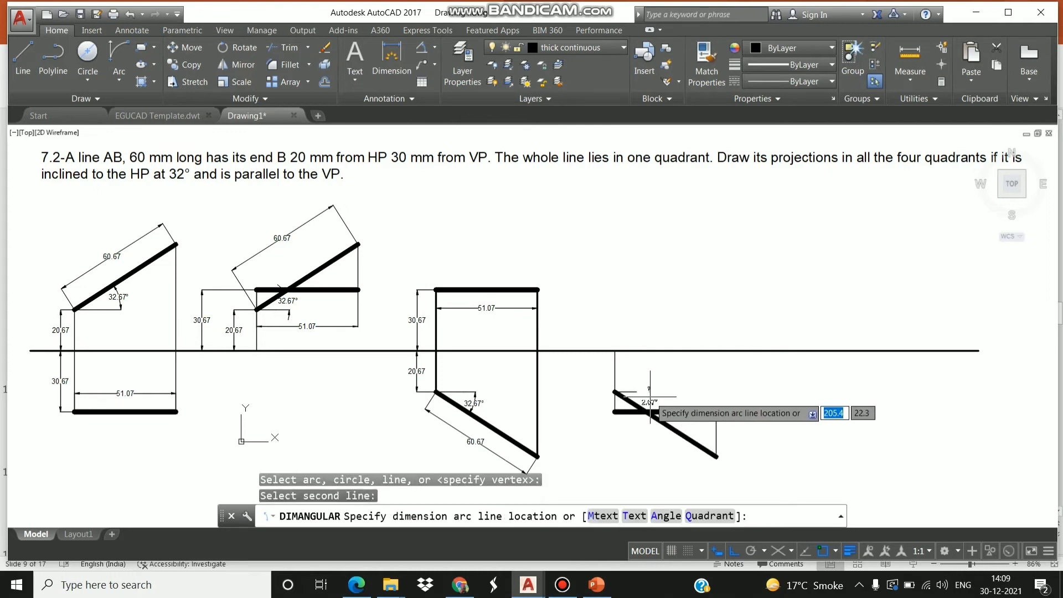
pyautogui.click(652, 396)
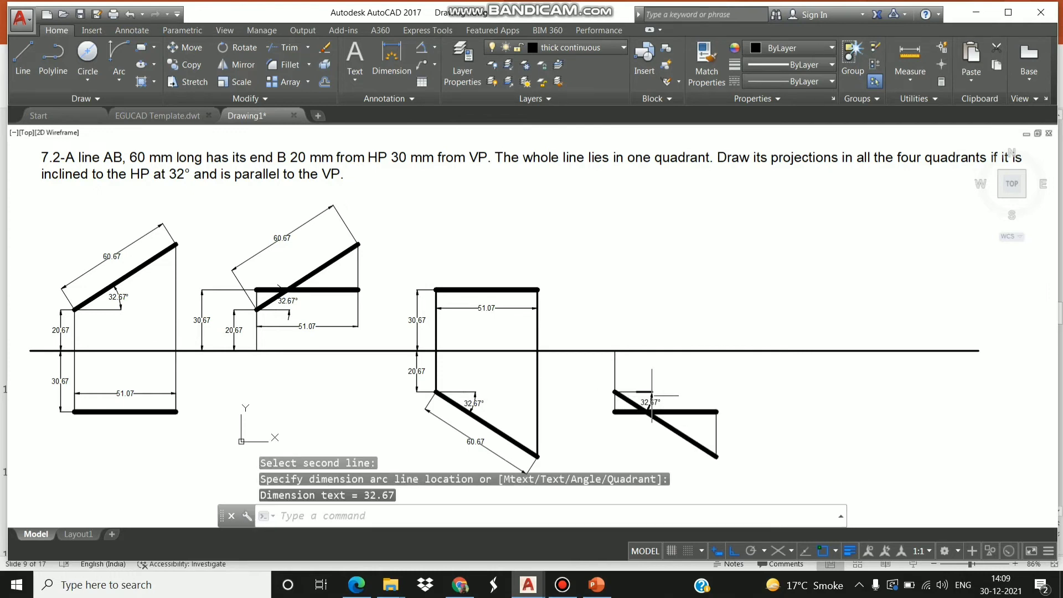
# Add aligned dimensions 20.67 and 30.67 measured down from the XY line
pyautogui.click(435, 49)
pyautogui.click(443, 100)
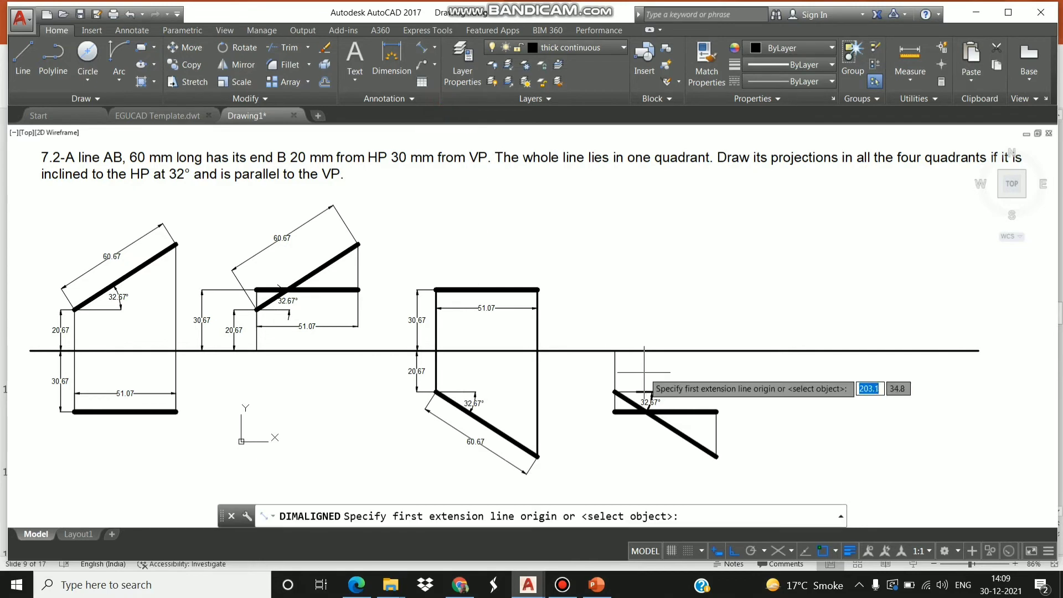
pyautogui.click(615, 351)
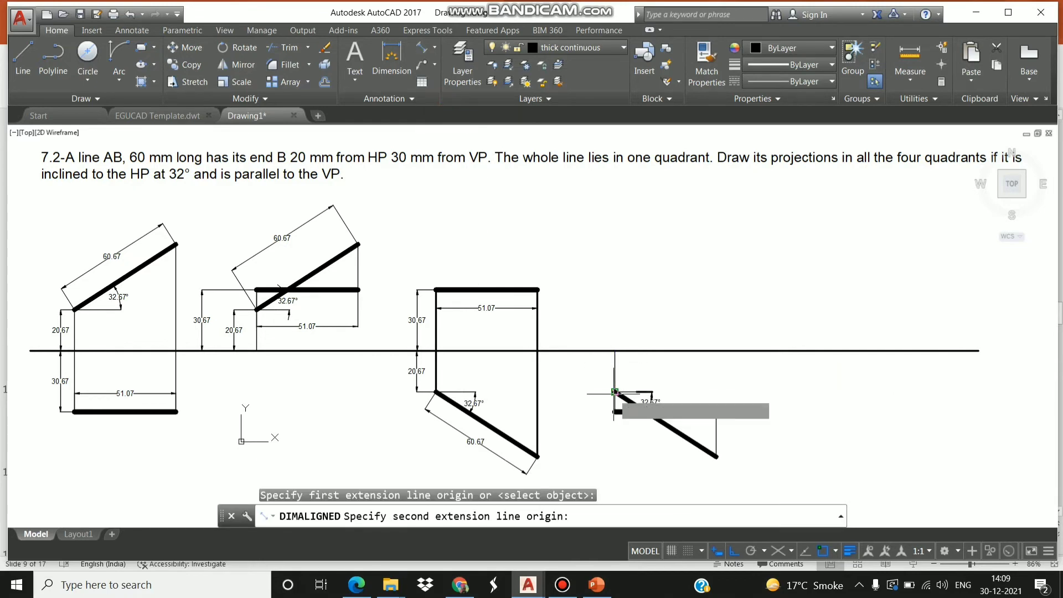
pyautogui.click(615, 391)
pyautogui.click(598, 388)
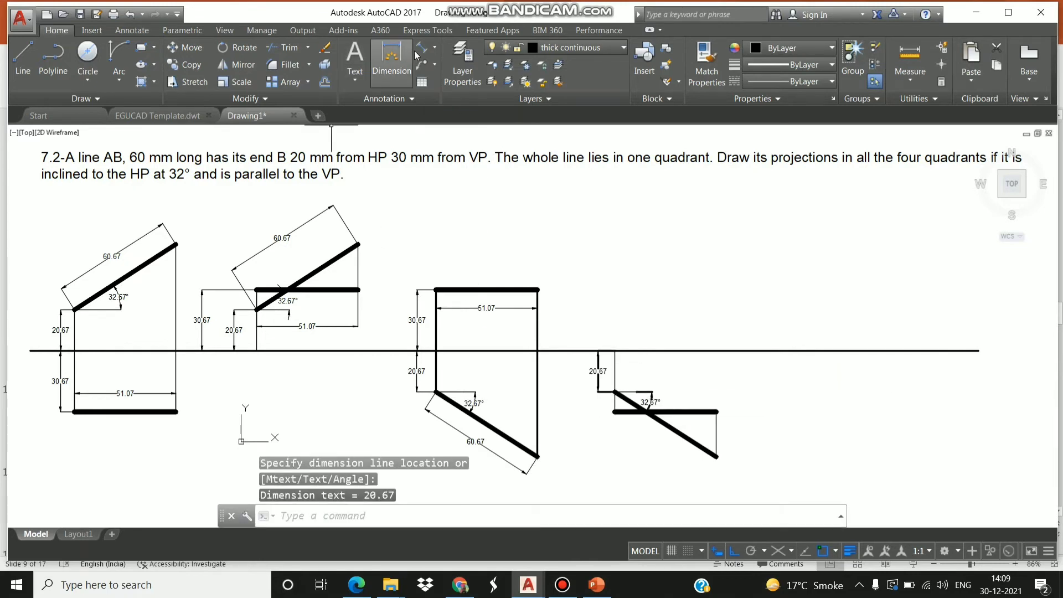
pyautogui.click(388, 63)
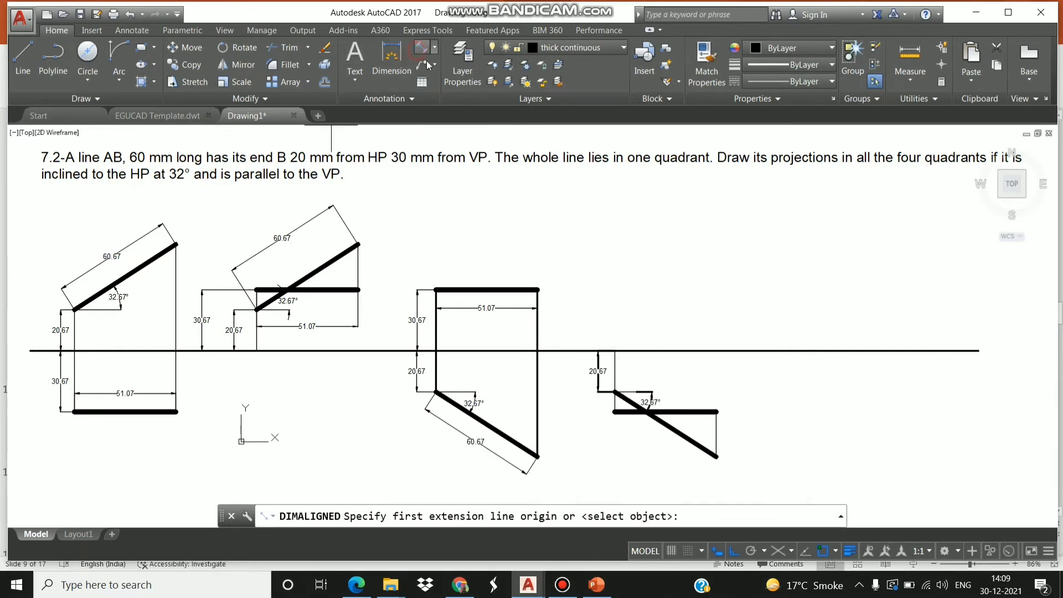
pyautogui.click(615, 351)
pyautogui.click(614, 412)
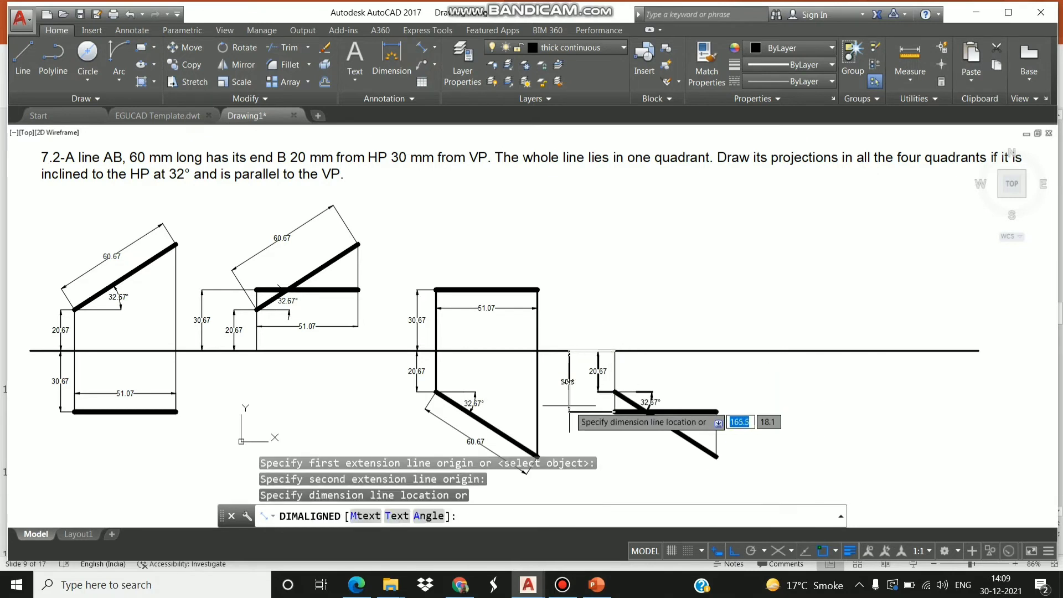
pyautogui.click(570, 406)
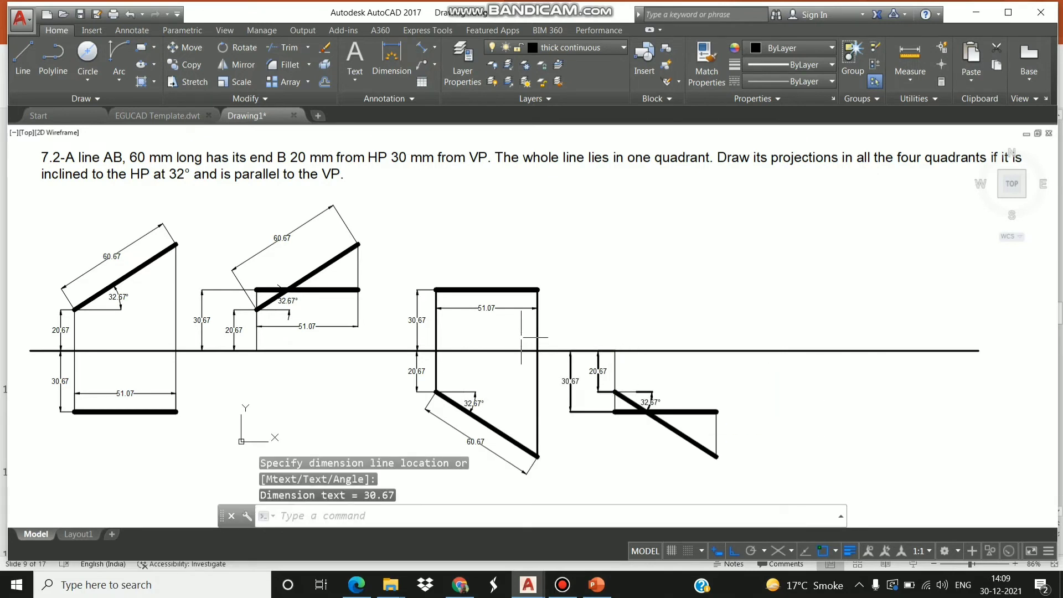
# Dimension the inclined line at 60.67 and the horizontal top view at 51.07
pyautogui.click(436, 51)
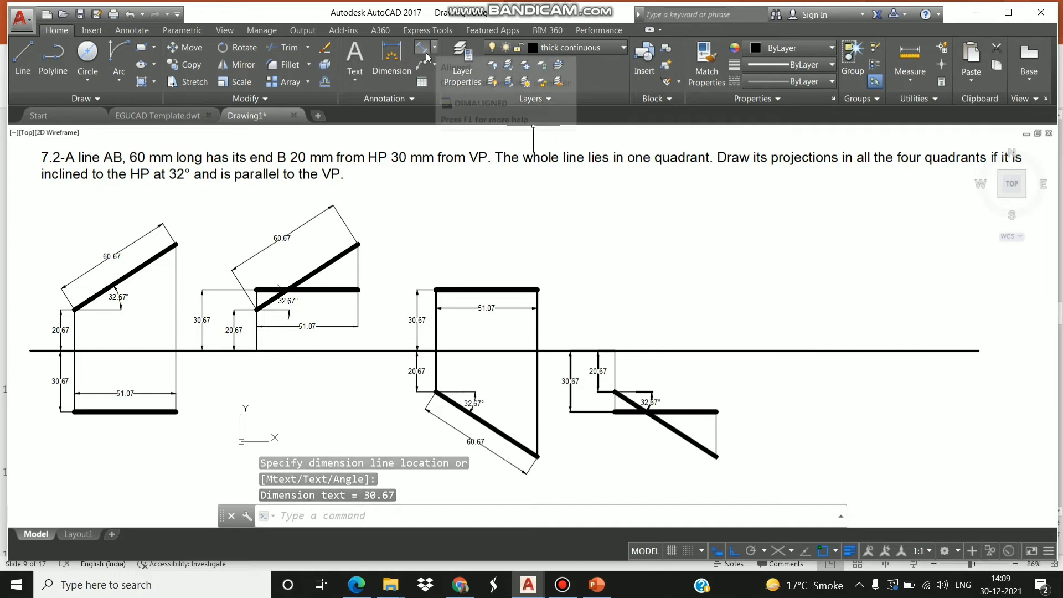
pyautogui.click(460, 74)
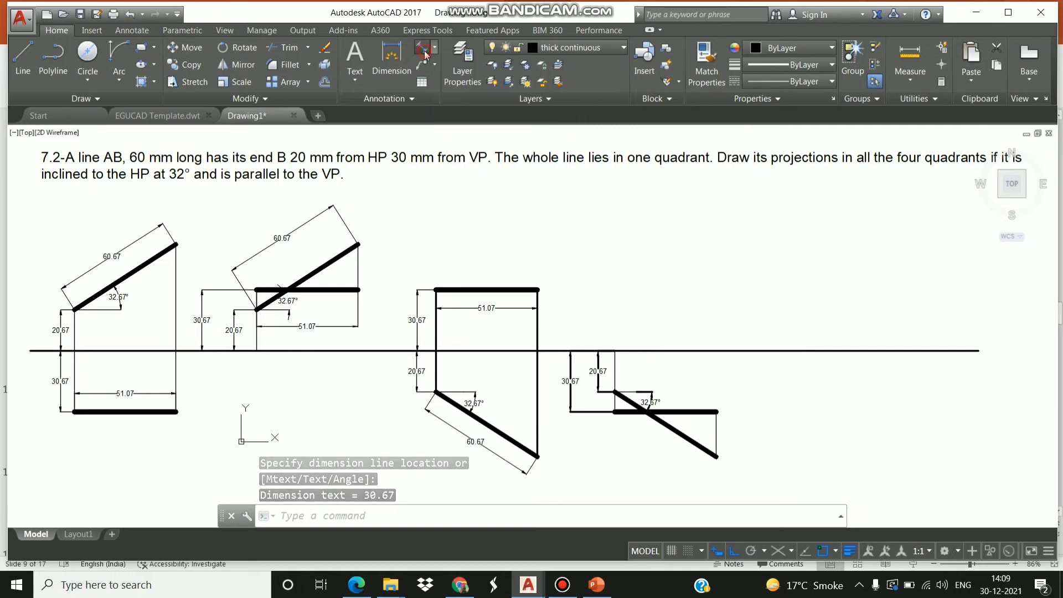
pyautogui.click(615, 392)
pyautogui.click(717, 457)
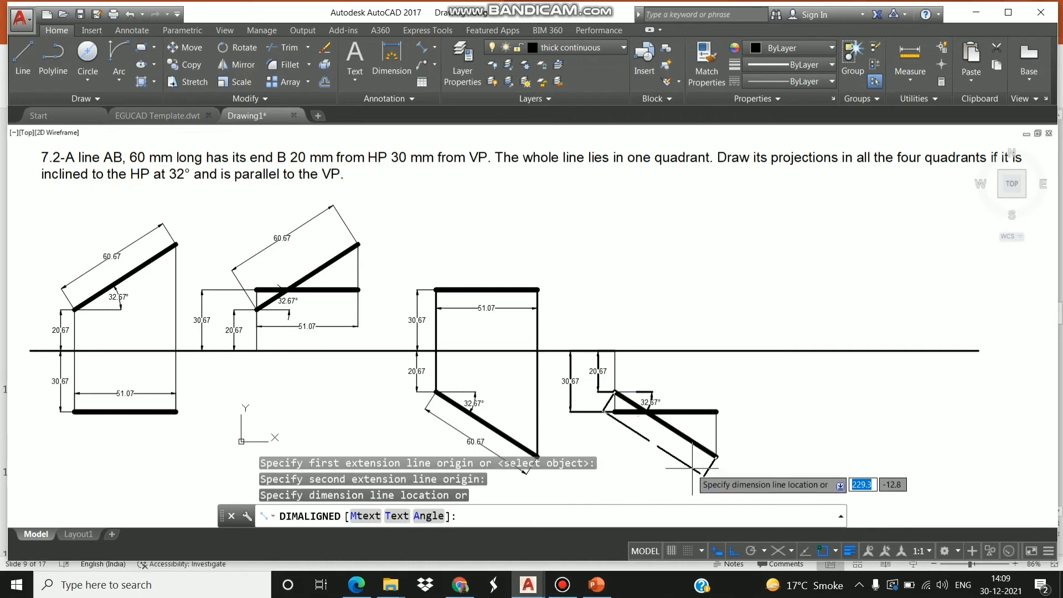
pyautogui.click(680, 477)
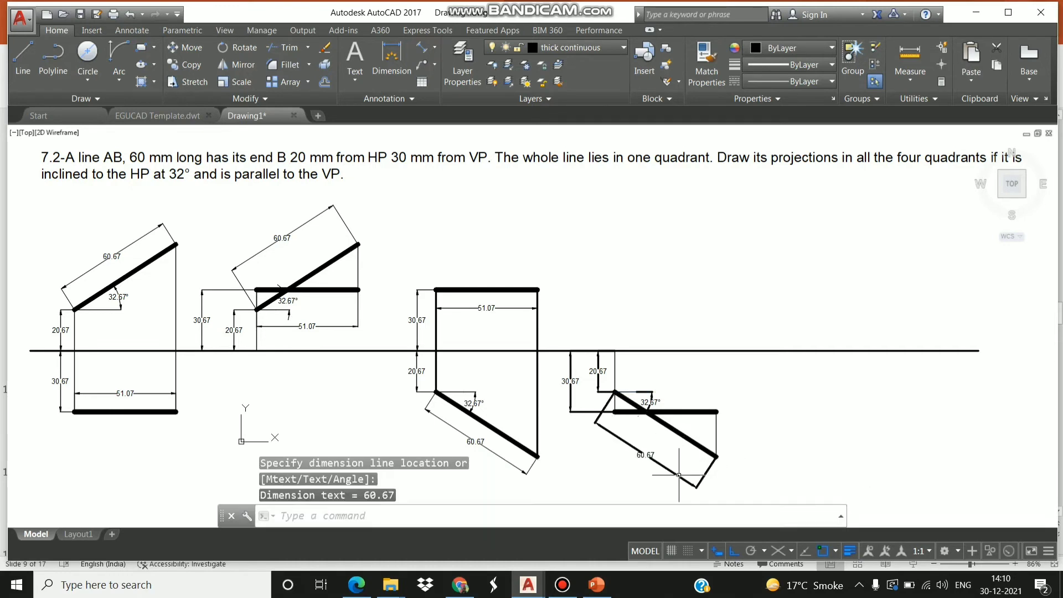
pyautogui.click(426, 53)
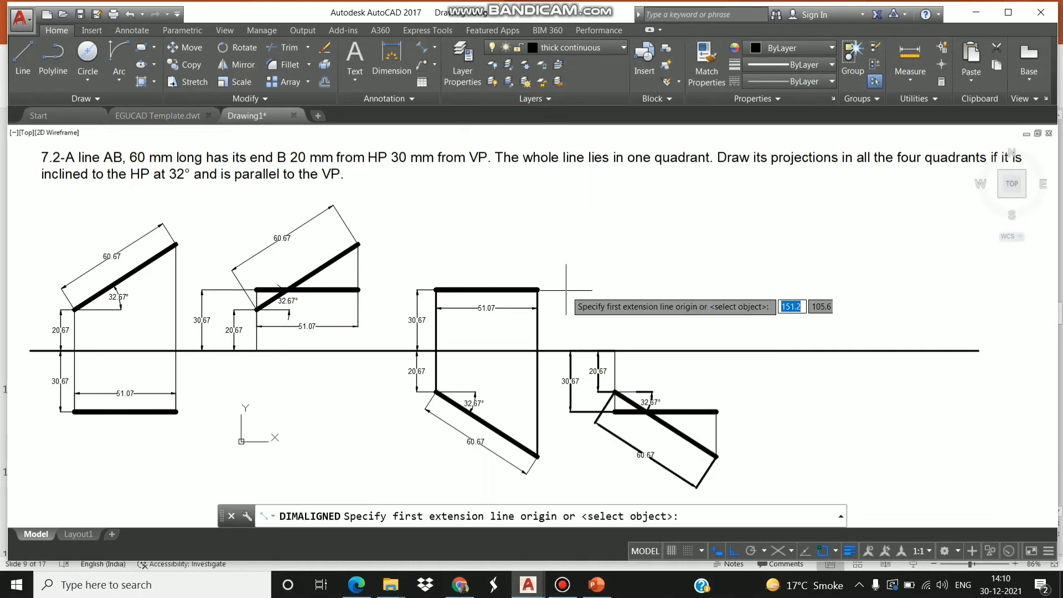
pyautogui.click(615, 412)
pyautogui.click(716, 412)
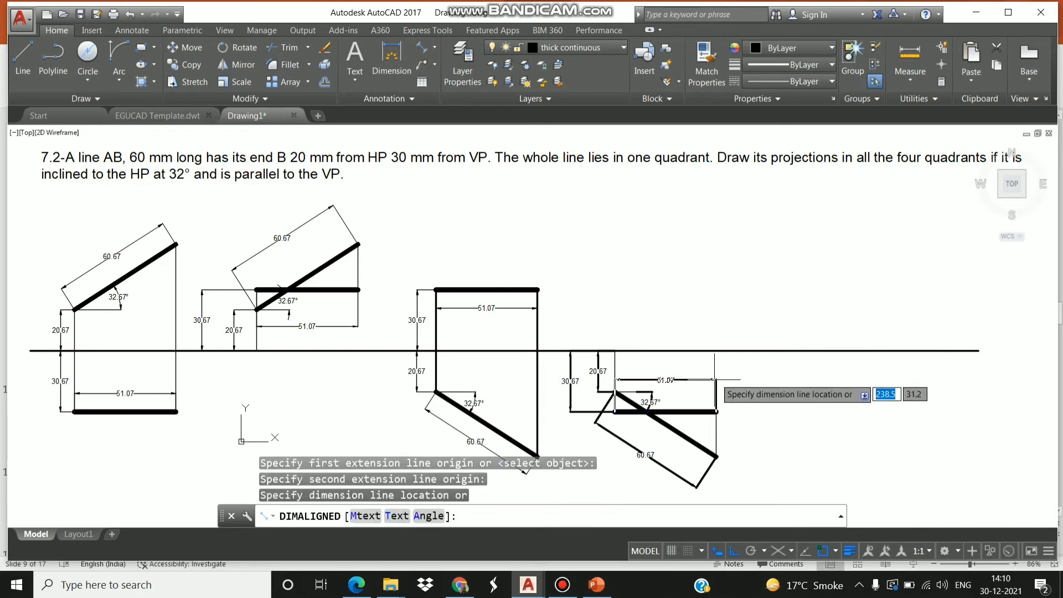
pyautogui.click(690, 371)
# Set all five dimensions, including the 32.67° angle, to 0.05 mm lineweight
pyautogui.click(681, 371)
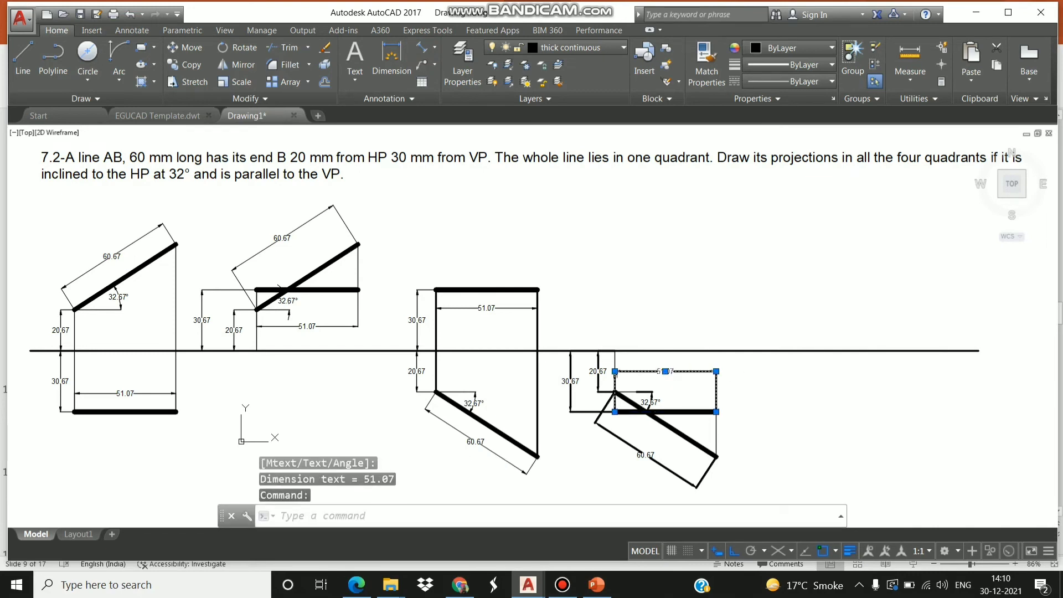
pyautogui.click(598, 357)
pyautogui.click(570, 383)
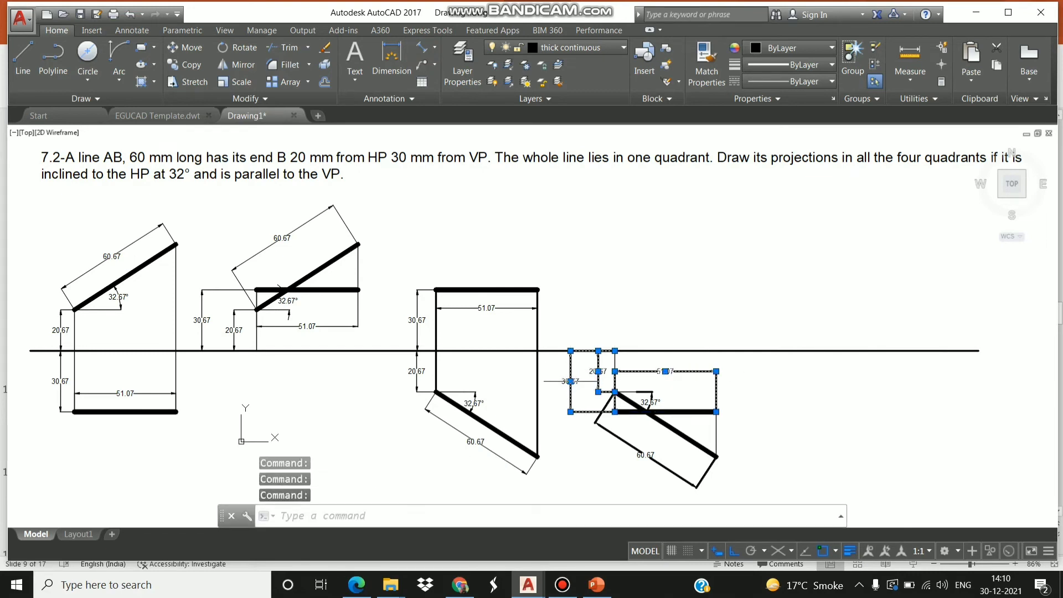
pyautogui.click(652, 455)
pyautogui.click(803, 64)
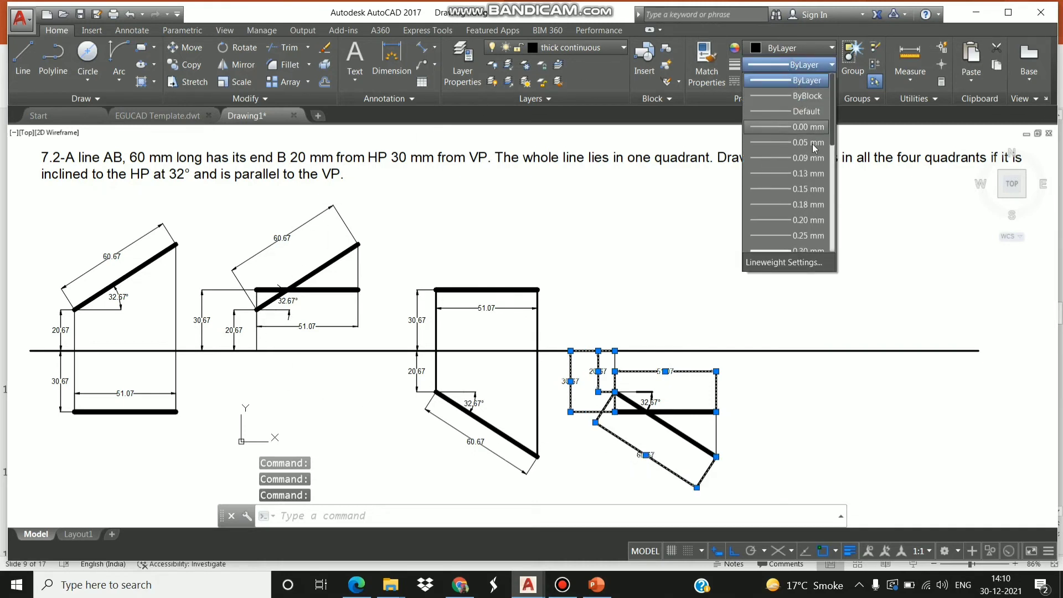
pyautogui.click(816, 145)
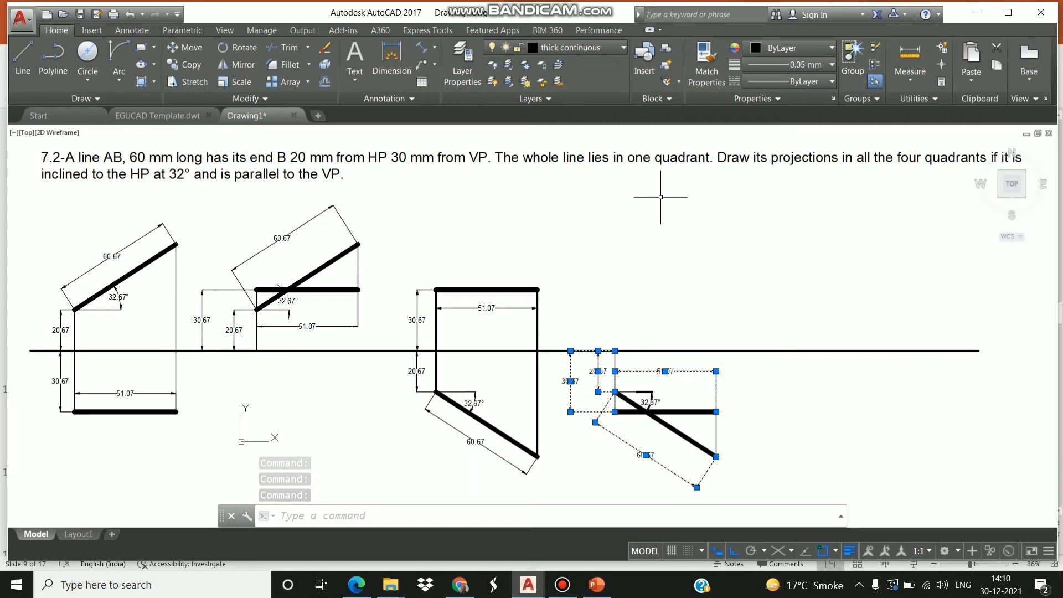
pyautogui.press('Escape')
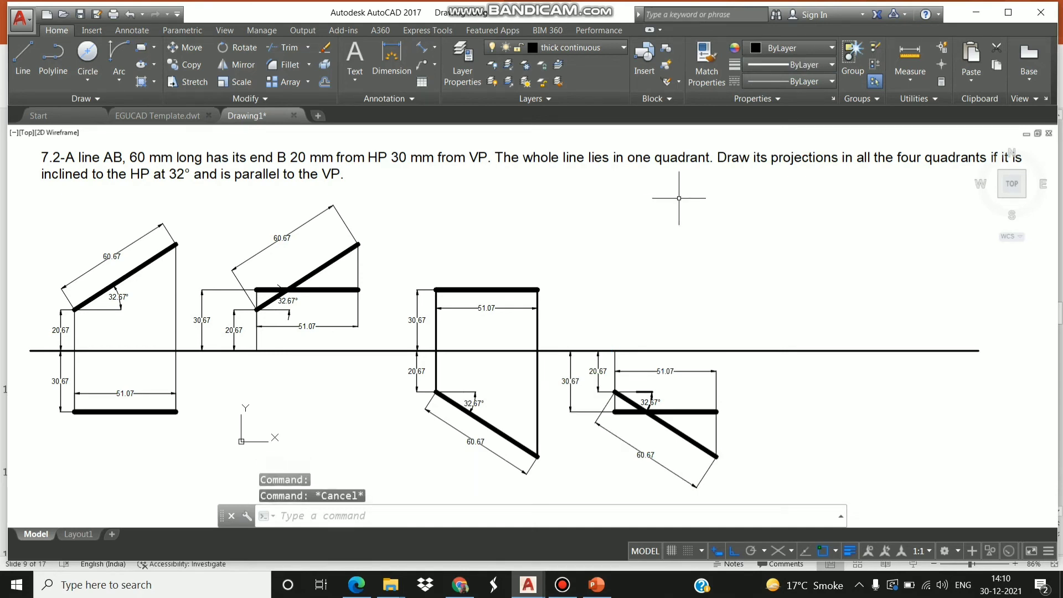
pyautogui.click(645, 394)
pyautogui.click(792, 68)
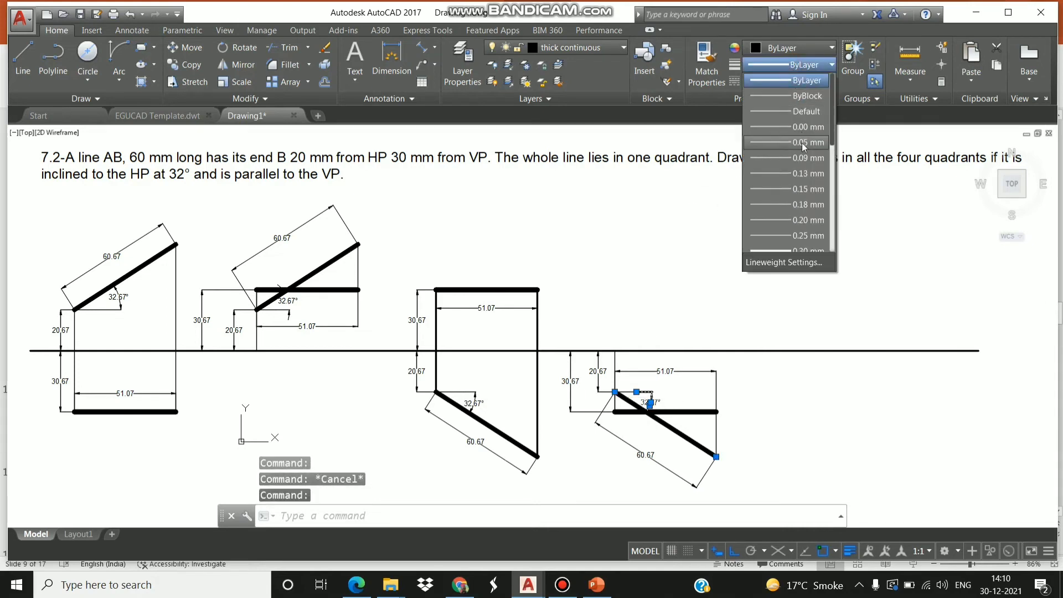
pyautogui.click(802, 143)
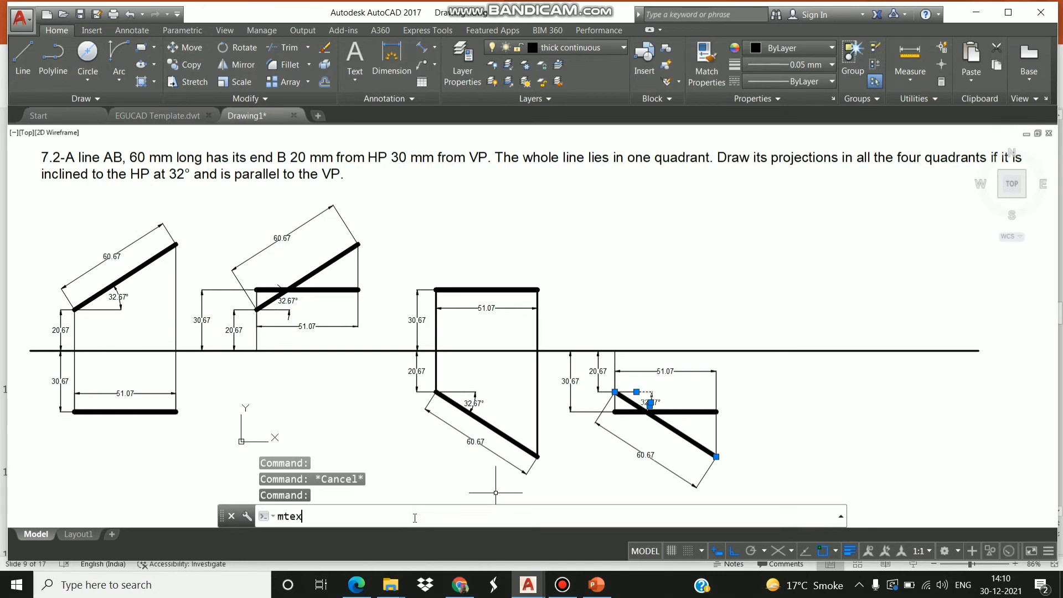
# Create a multiline text box at the XY line's left end and type the label X
pyautogui.press('Return')
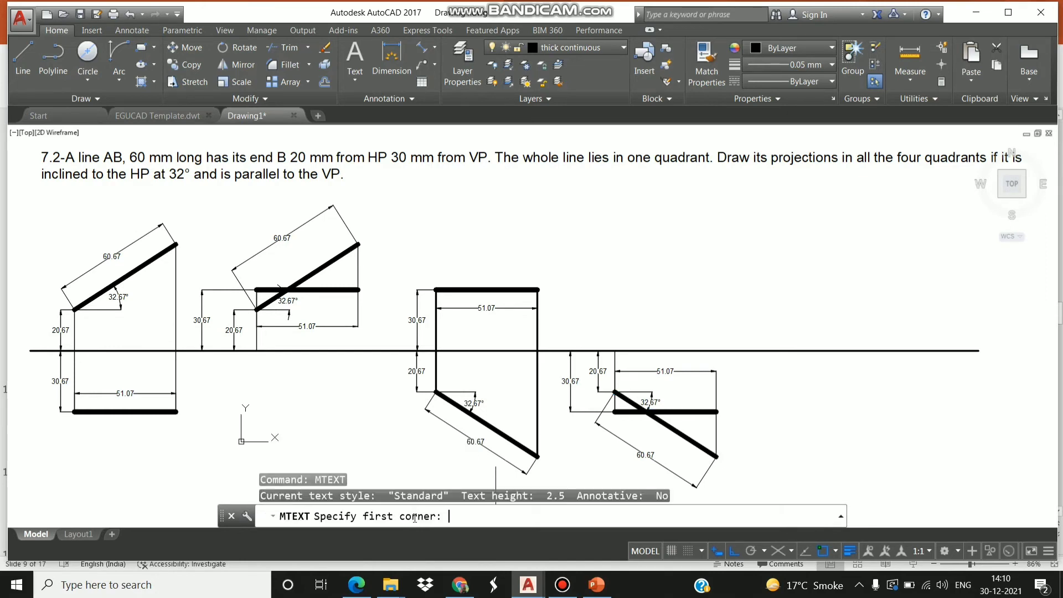
pyautogui.click(19, 364)
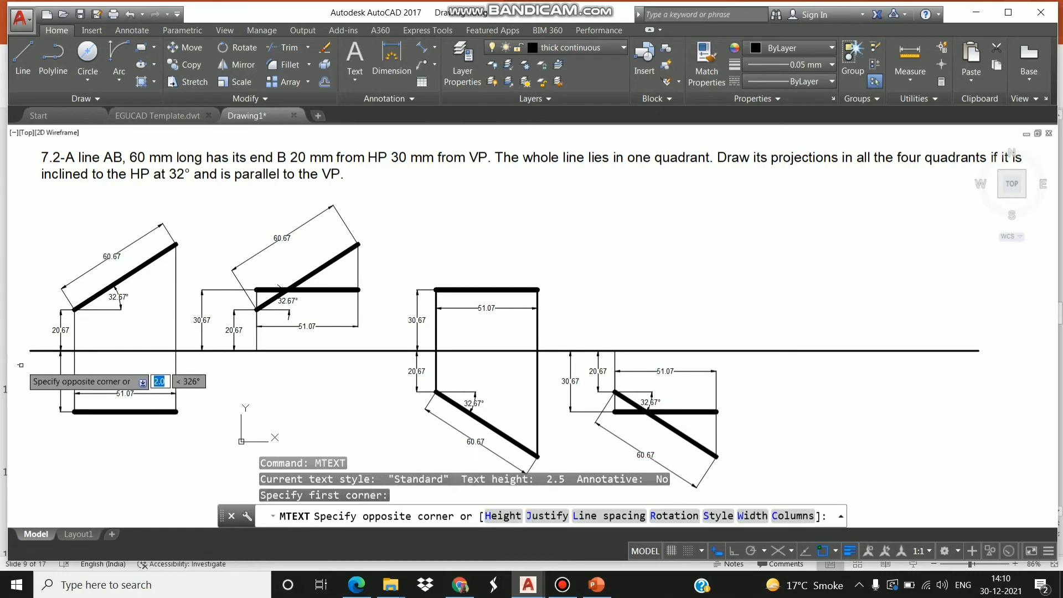
pyautogui.click(39, 388)
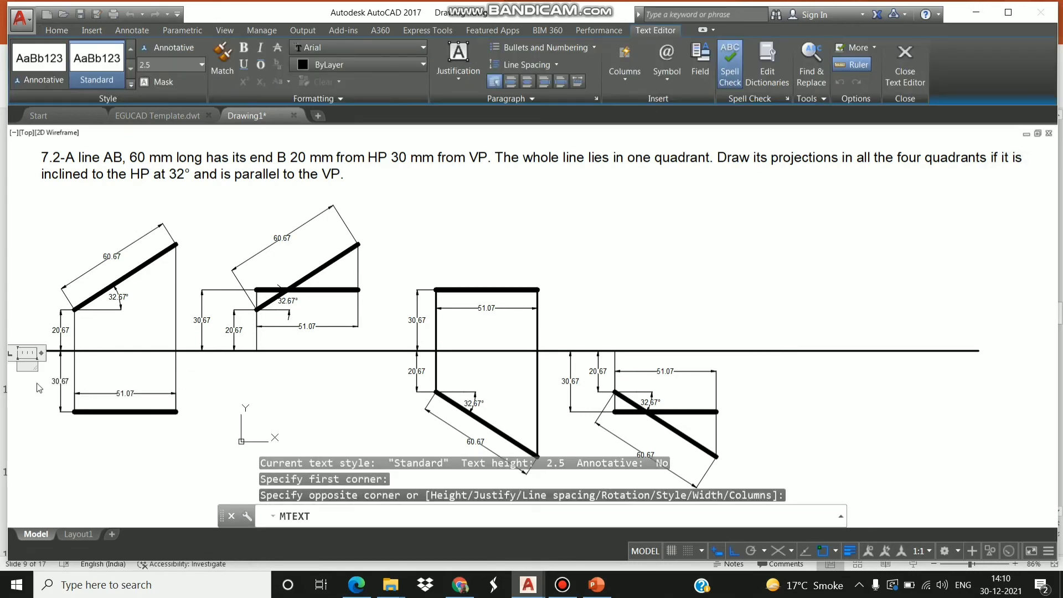
pyautogui.write('X')
pyautogui.hotkey('ctrl', 'a')
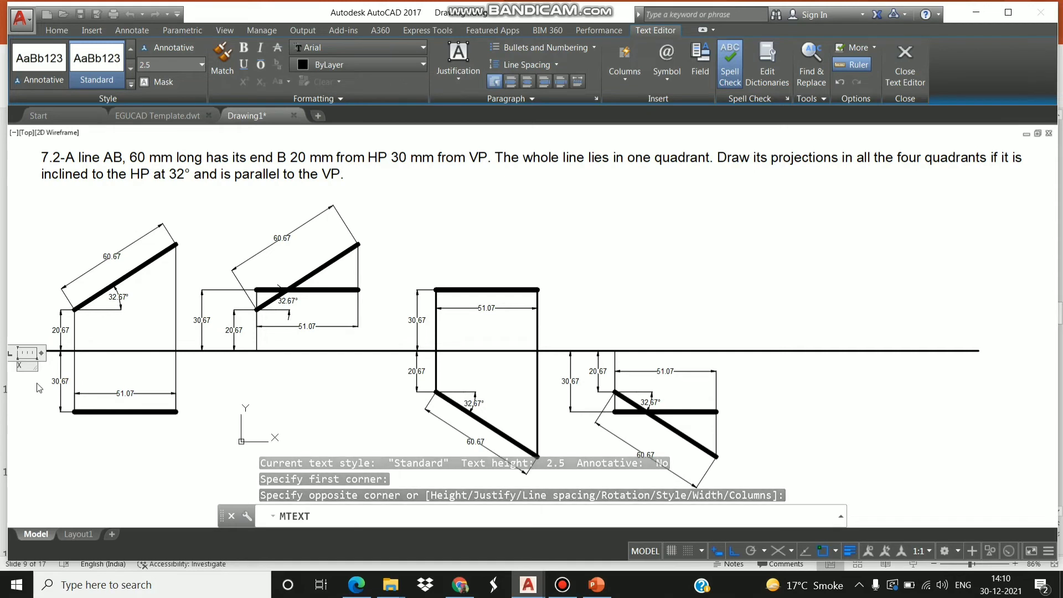
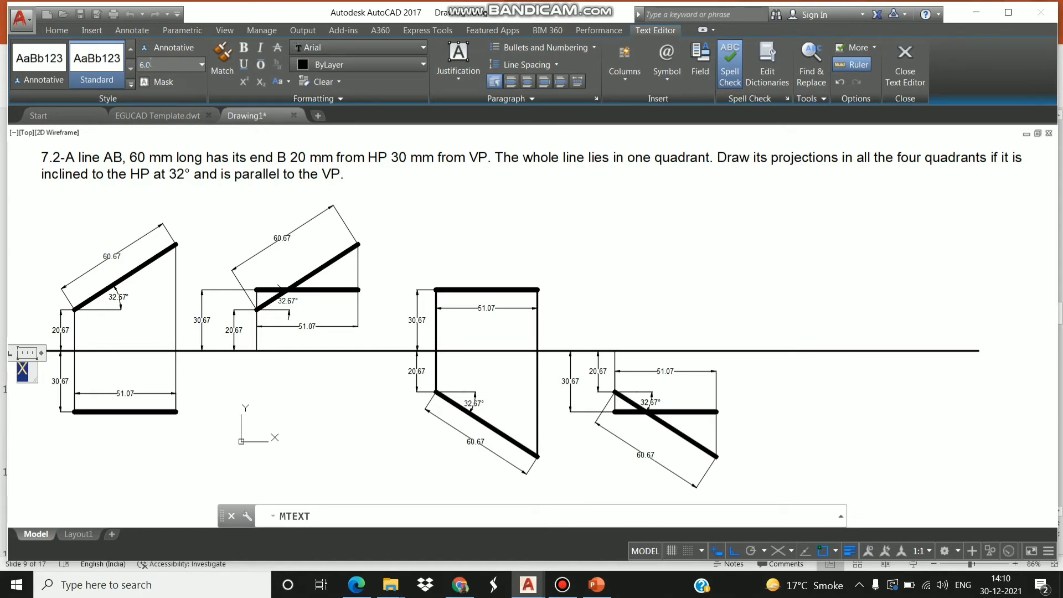
# Finish the X label and turn off Ortho and Object Snap
pyautogui.press('Escape')
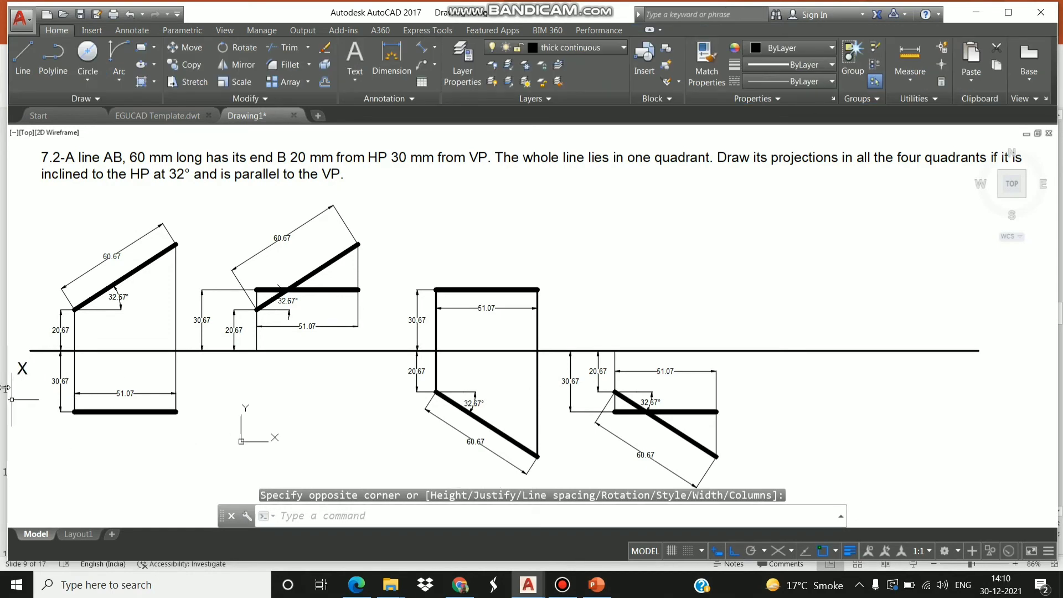
pyautogui.click(731, 552)
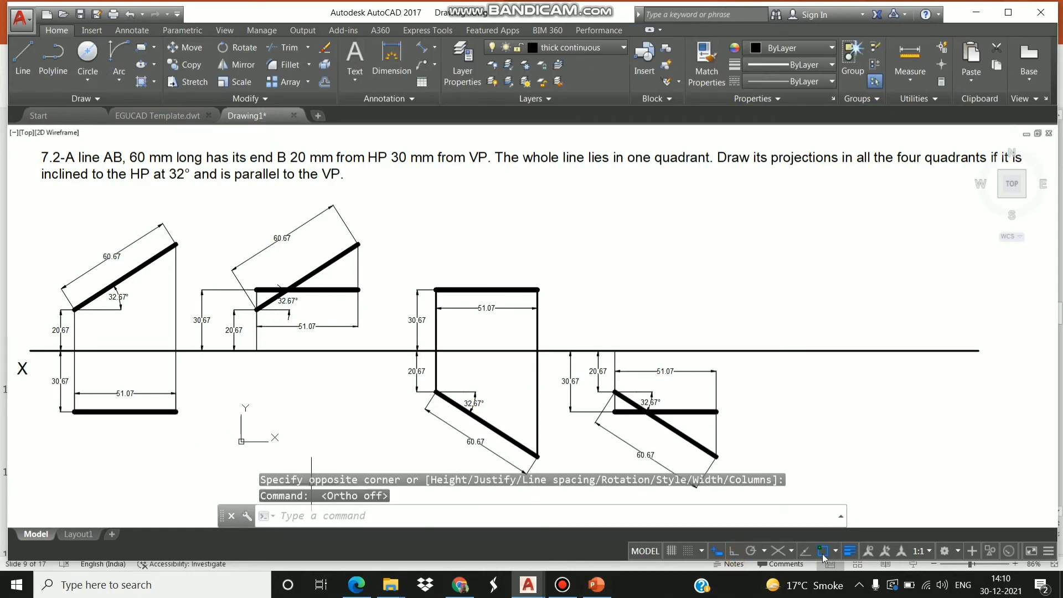
pyautogui.click(822, 551)
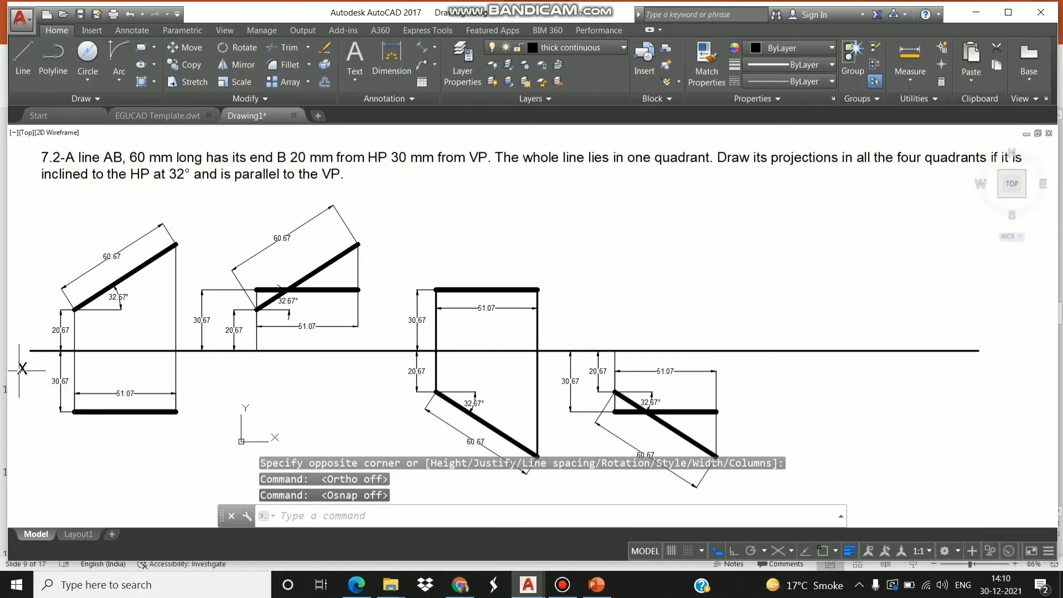
pyautogui.press('Escape')
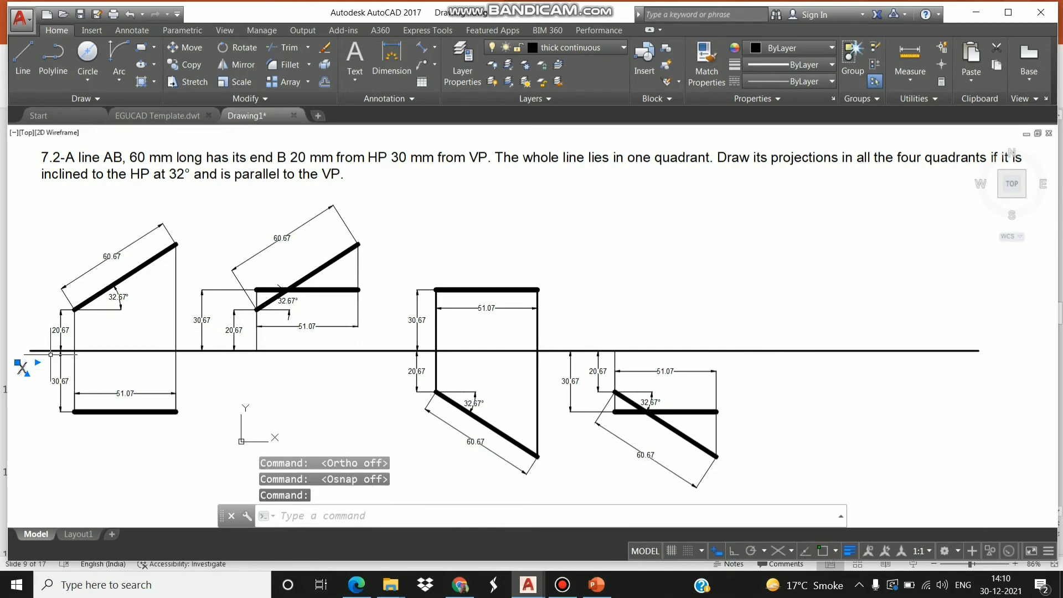
# Copy the X label to the XY line's right end and change it to Y
pyautogui.hotkey('ctrl', 'c')
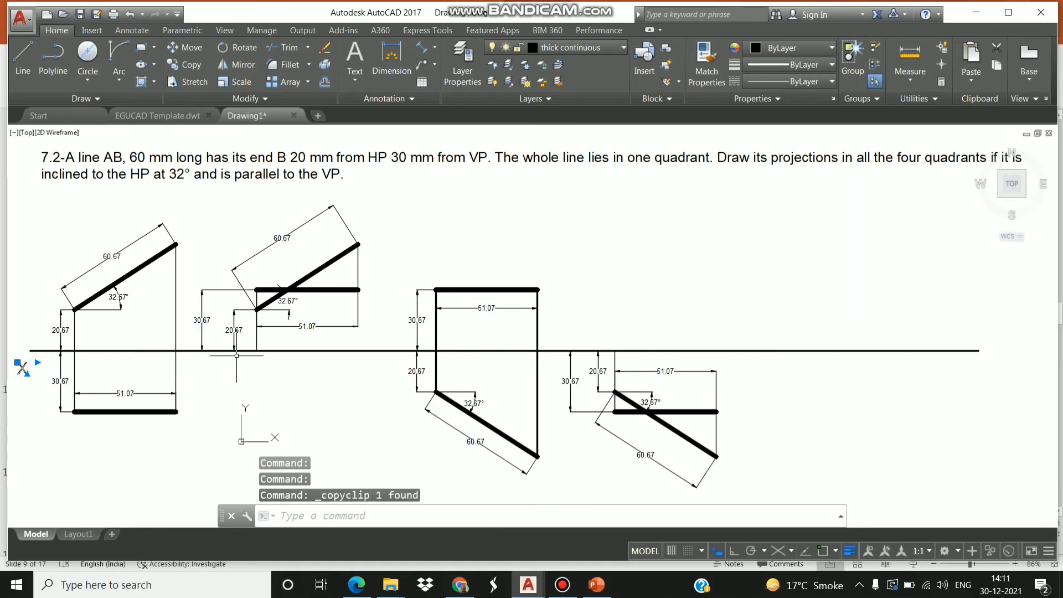
pyautogui.hotkey('ctrl', 'v')
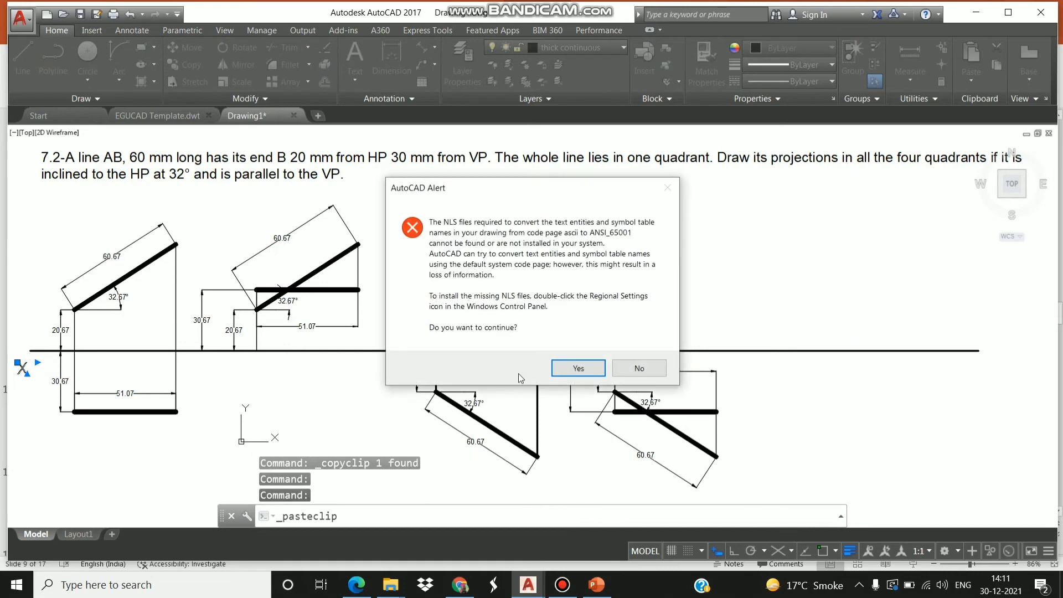
pyautogui.click(578, 368)
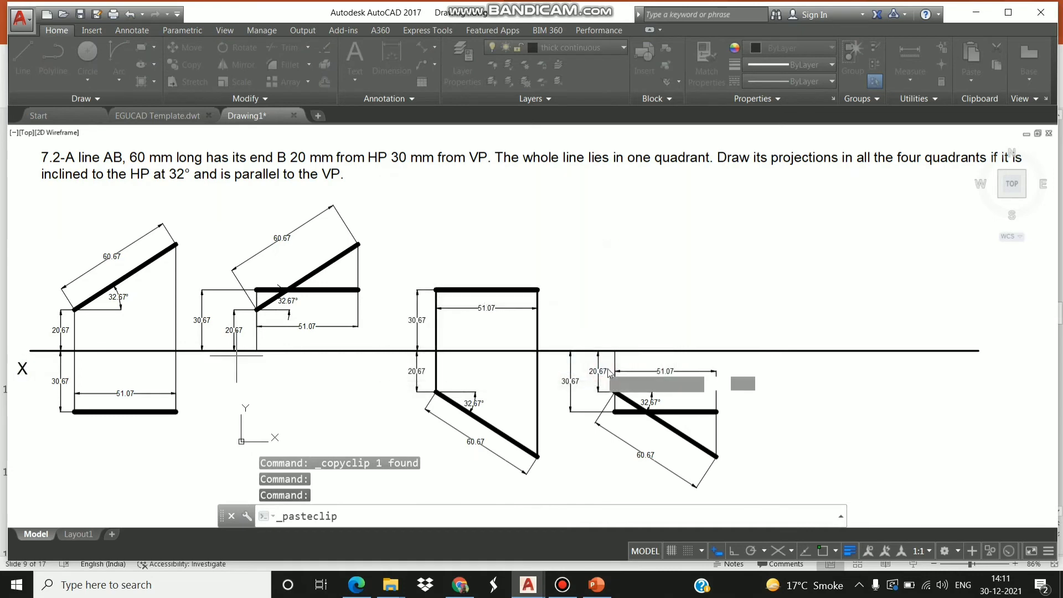
pyautogui.click(752, 371)
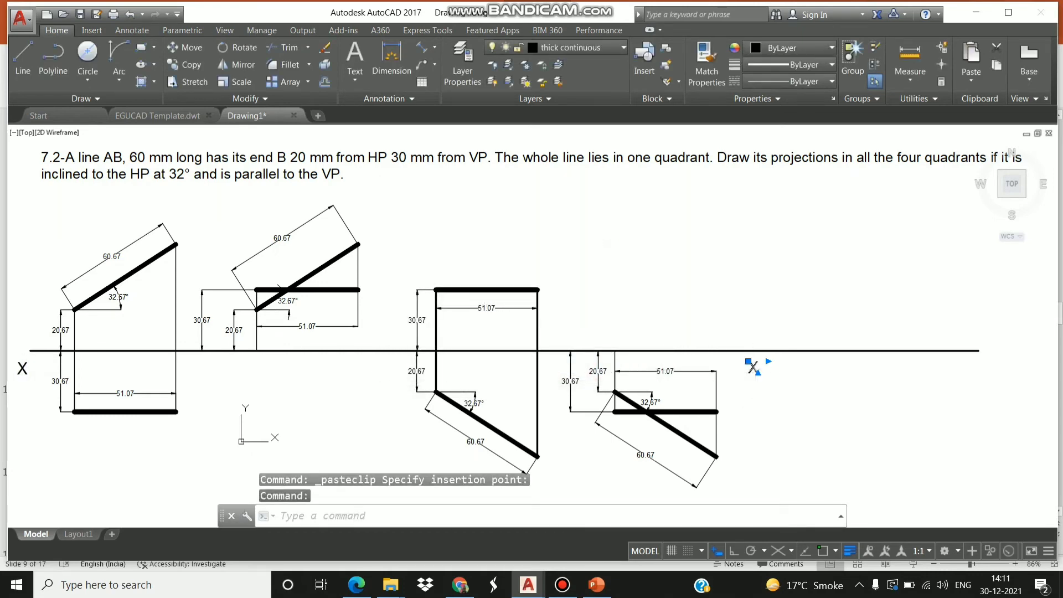
pyautogui.doubleClick(753, 368)
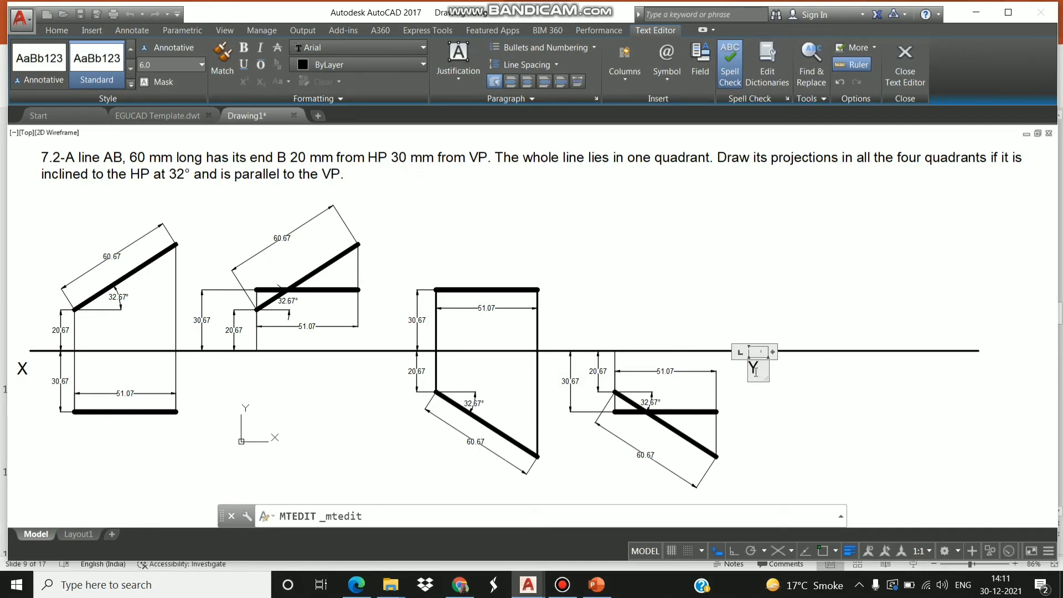
pyautogui.click(713, 308)
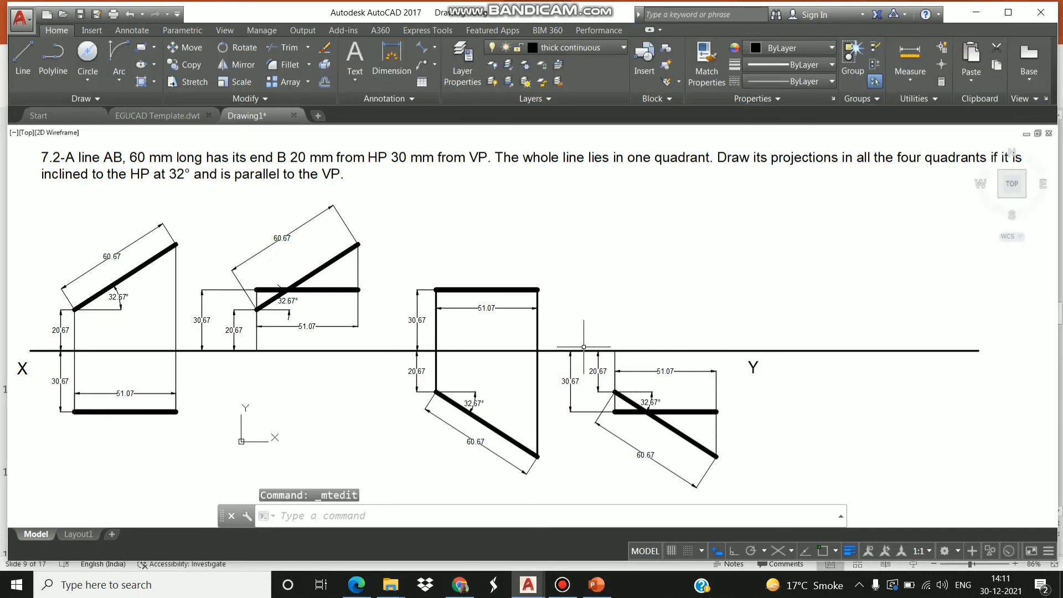
pyautogui.hotkey('ctrl', 'v')
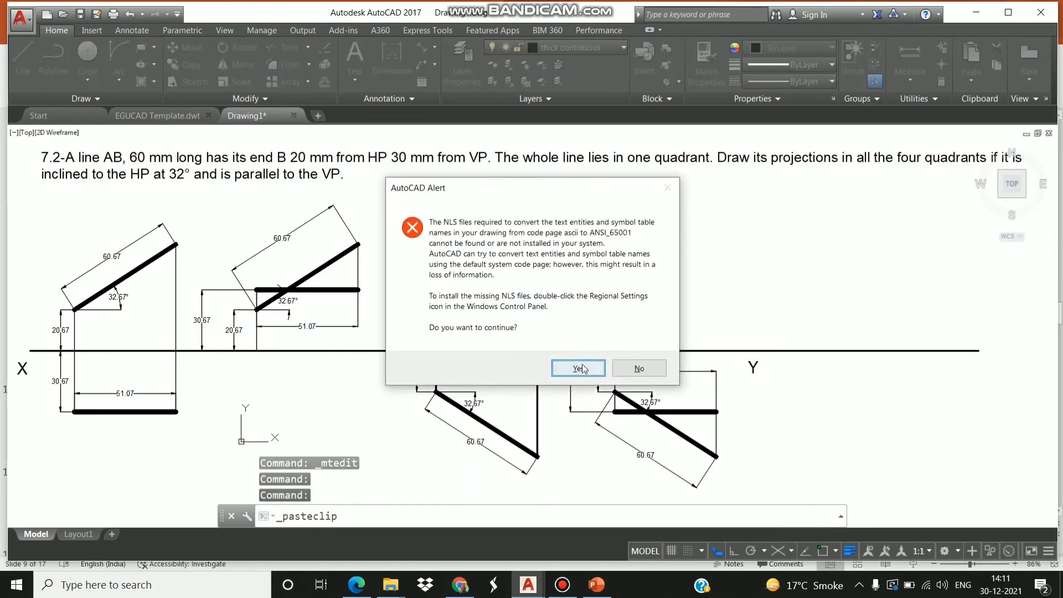
# Label the first quadrant top view's left end b and right end a
pyautogui.click(578, 368)
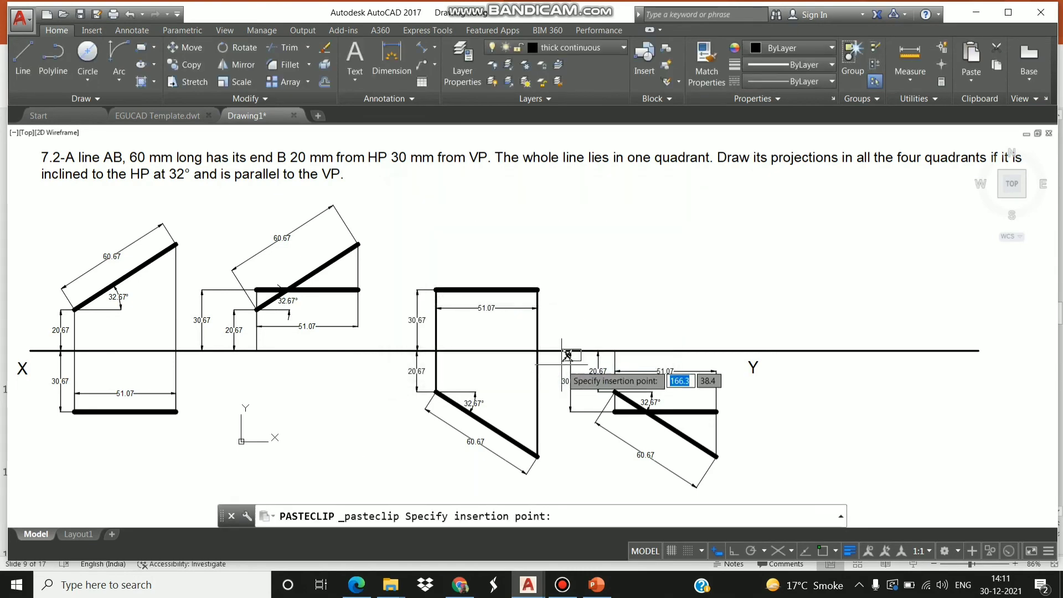
pyautogui.click(65, 435)
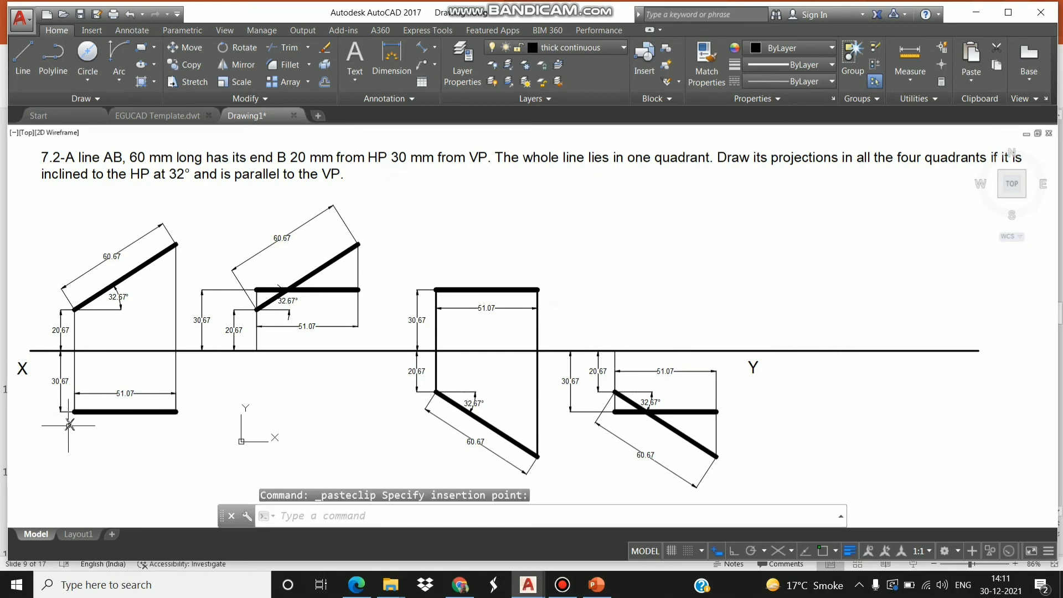
pyautogui.click(70, 426)
pyautogui.doubleClick(76, 427)
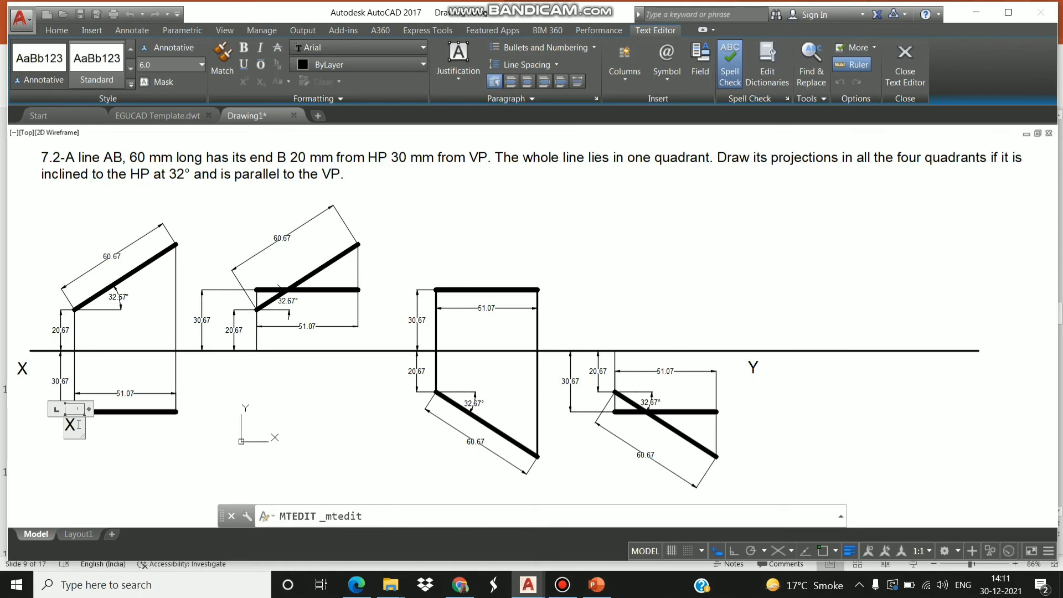
pyautogui.click(132, 453)
pyautogui.hotkey('ctrl', 'v')
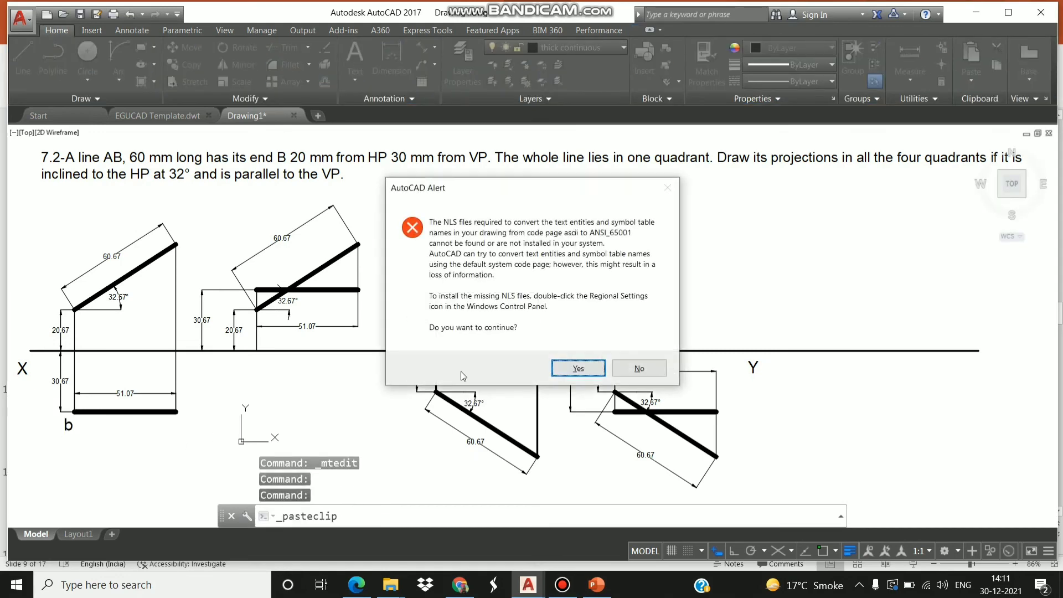
pyautogui.click(578, 368)
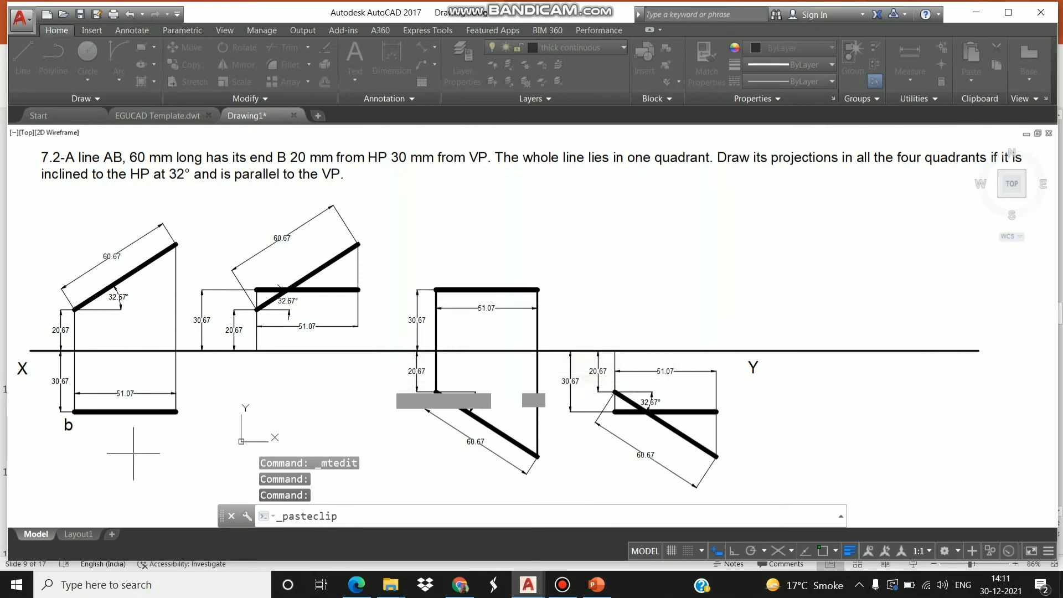
pyautogui.click(180, 433)
pyautogui.doubleClick(183, 429)
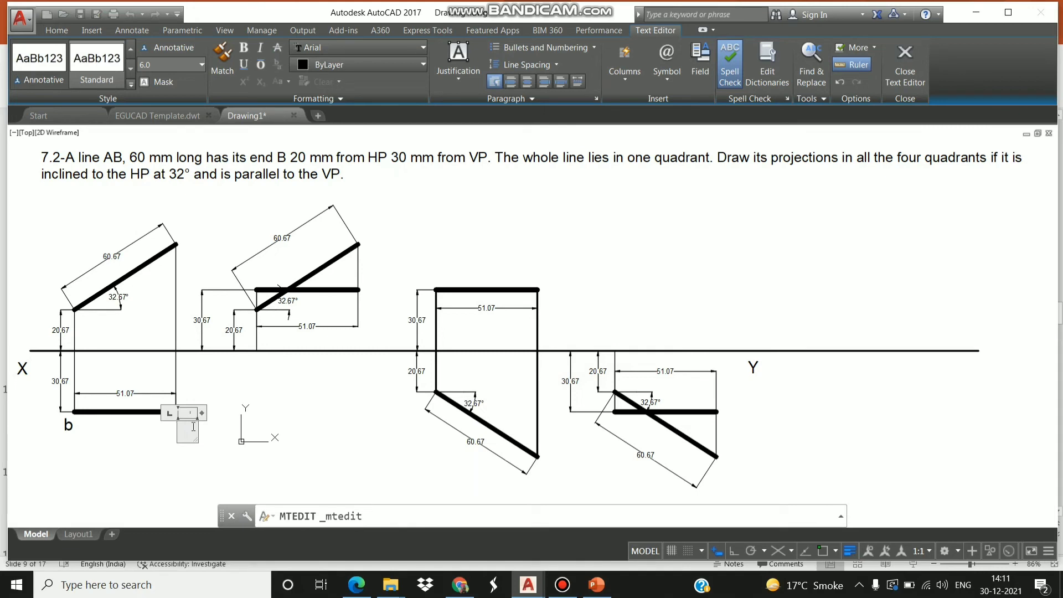
pyautogui.click(120, 447)
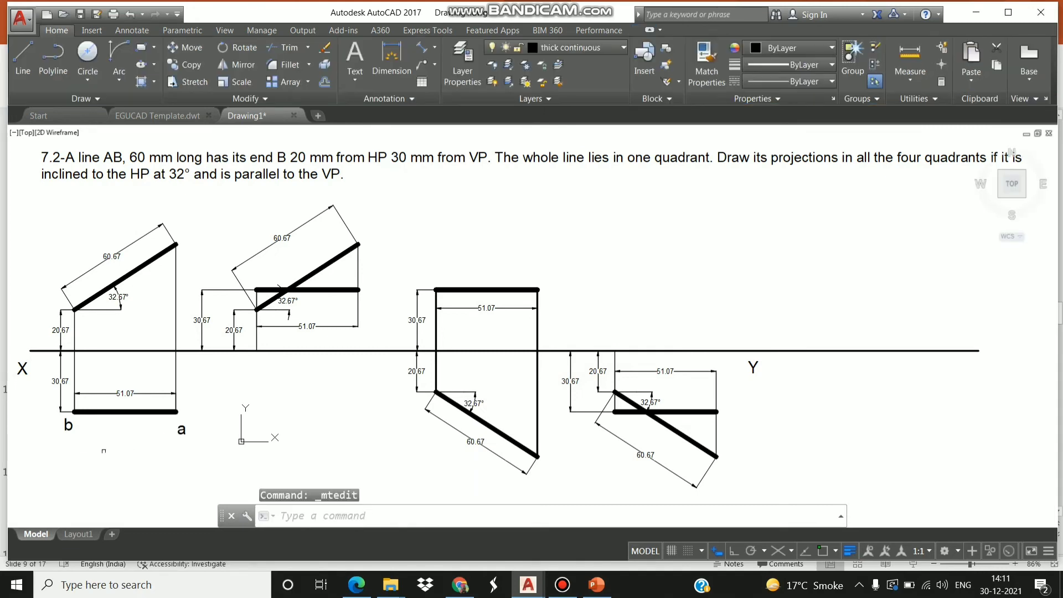
# Label the first front view's lower end b' and upper end a'
pyautogui.hotkey('ctrl', 'v')
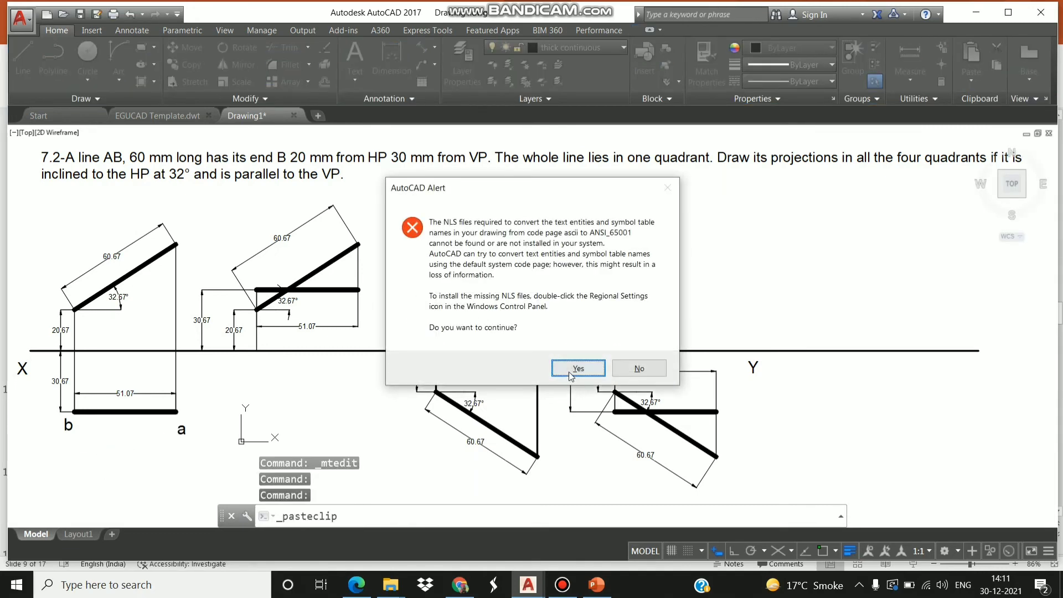
pyautogui.click(576, 368)
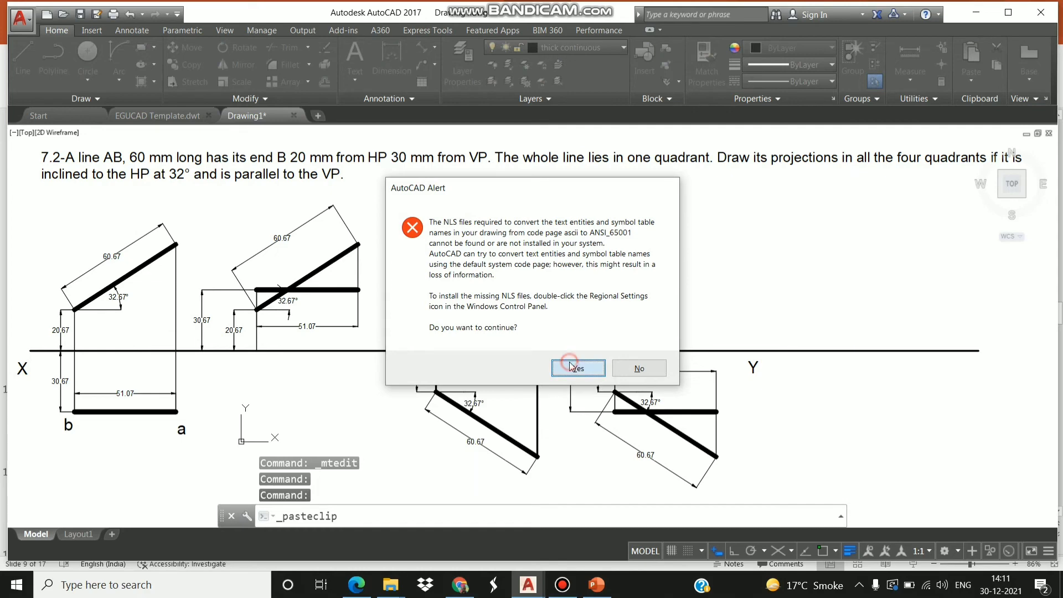
pyautogui.click(80, 318)
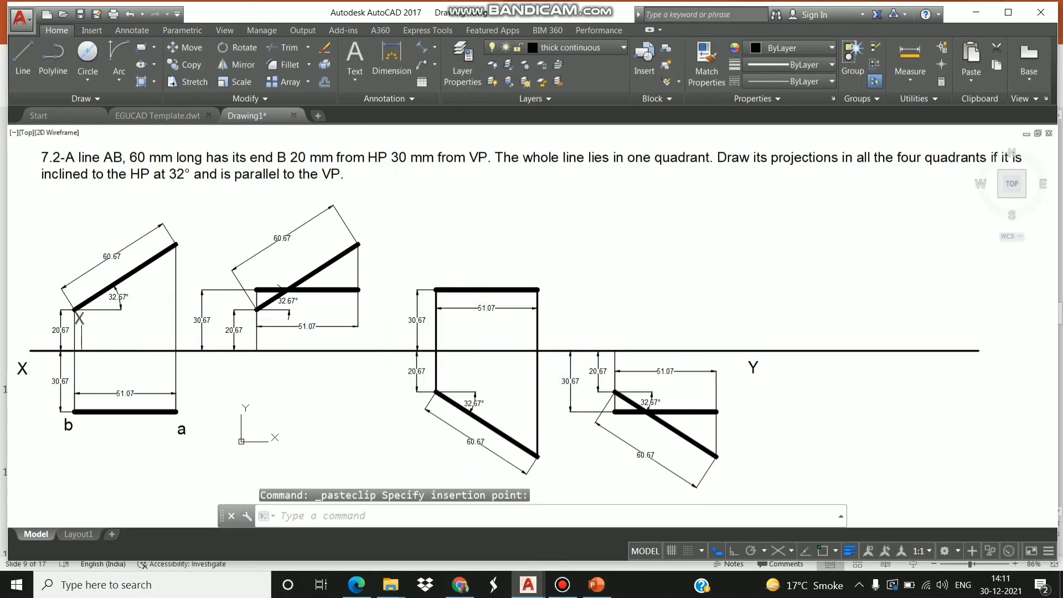
pyautogui.click(79, 319)
pyautogui.doubleClick(79, 319)
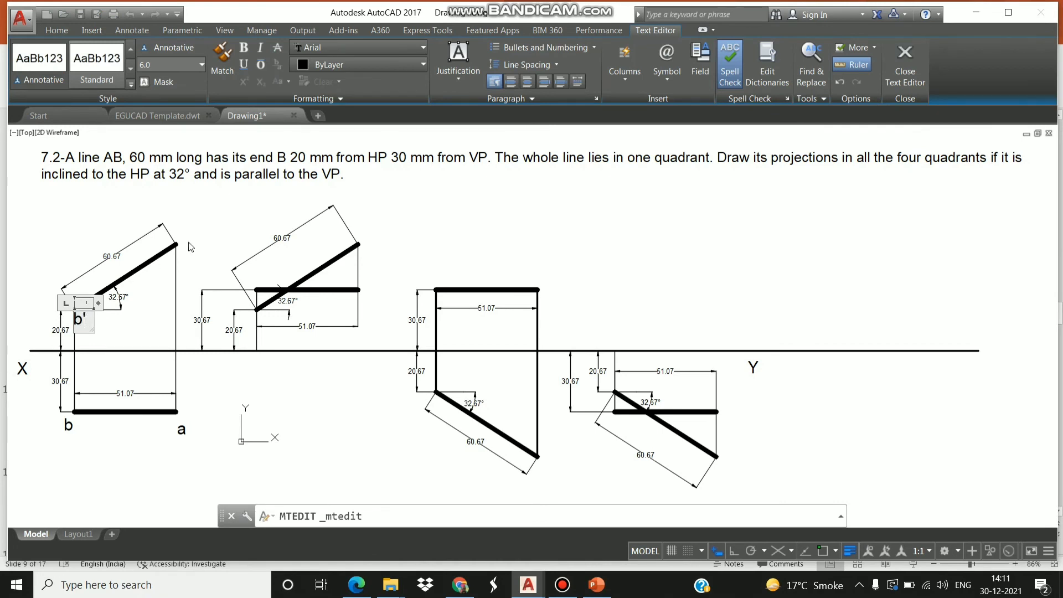
pyautogui.click(191, 248)
pyautogui.hotkey('ctrl', 'v')
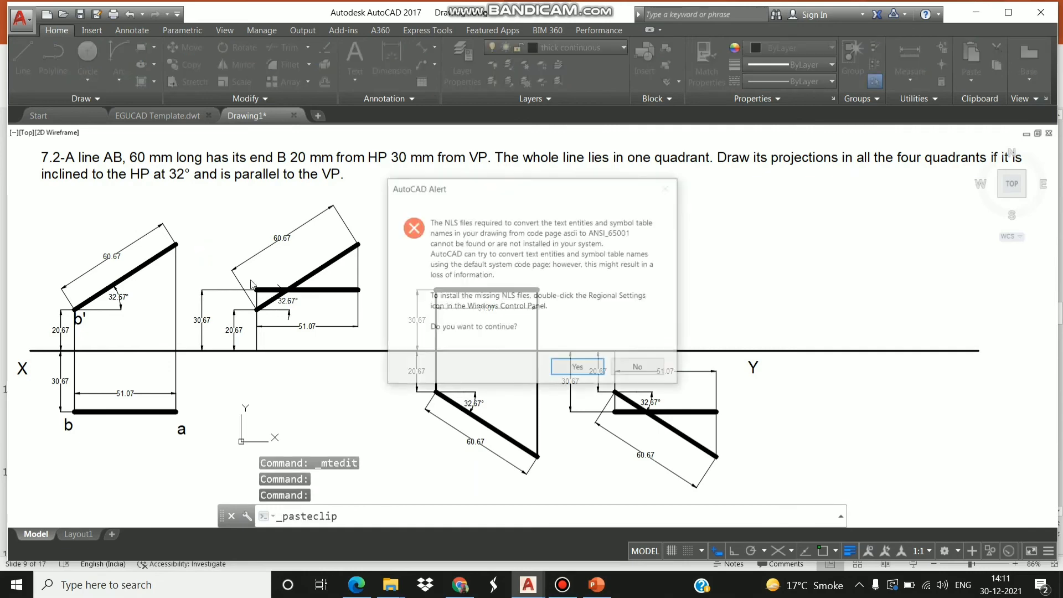
pyautogui.click(568, 367)
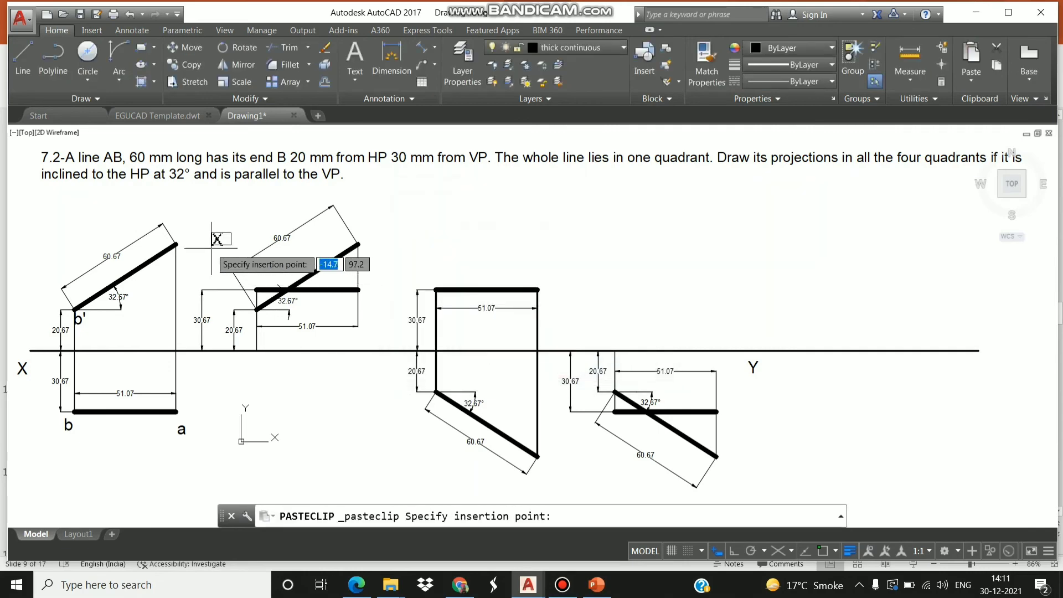
pyautogui.click(181, 253)
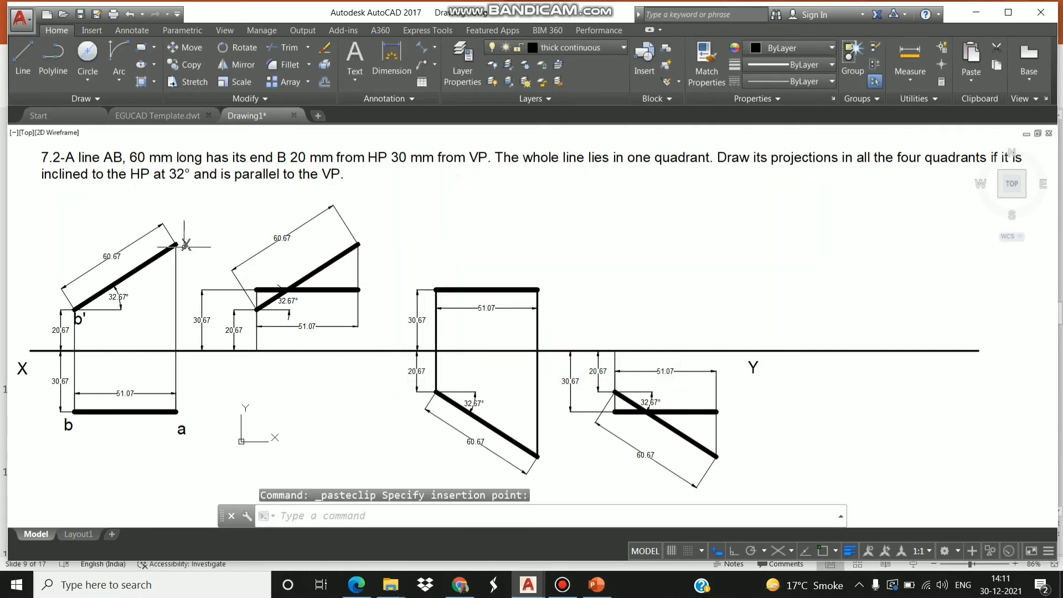
pyautogui.doubleClick(187, 246)
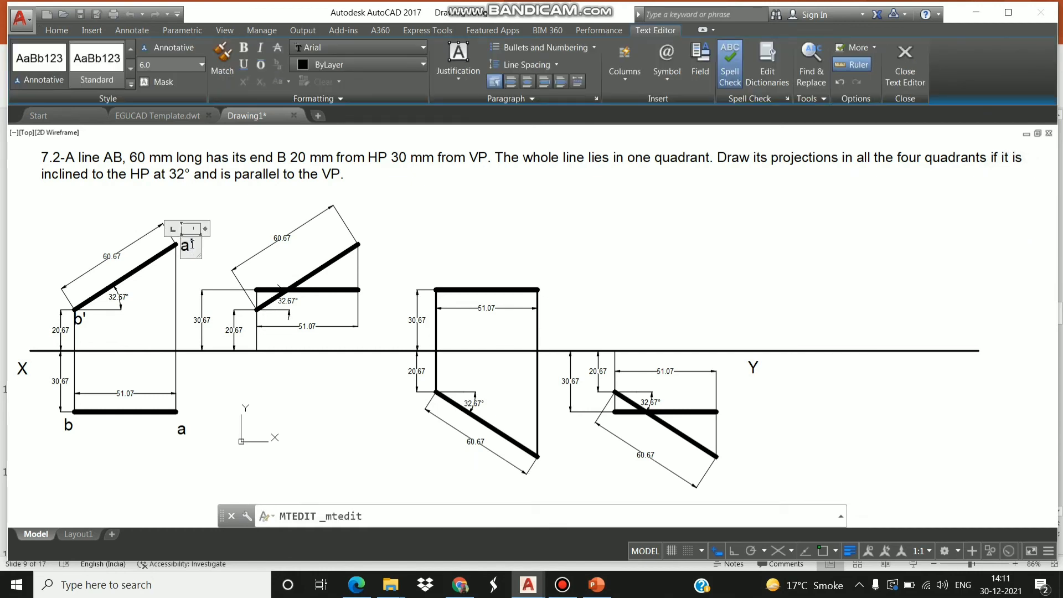
pyautogui.click(159, 410)
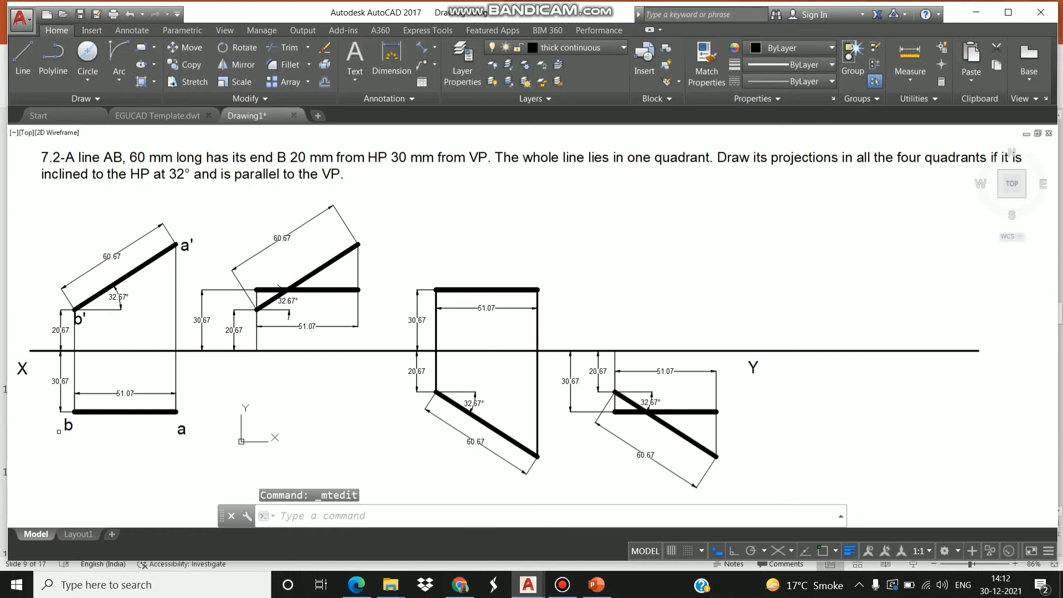
pyautogui.click(68, 425)
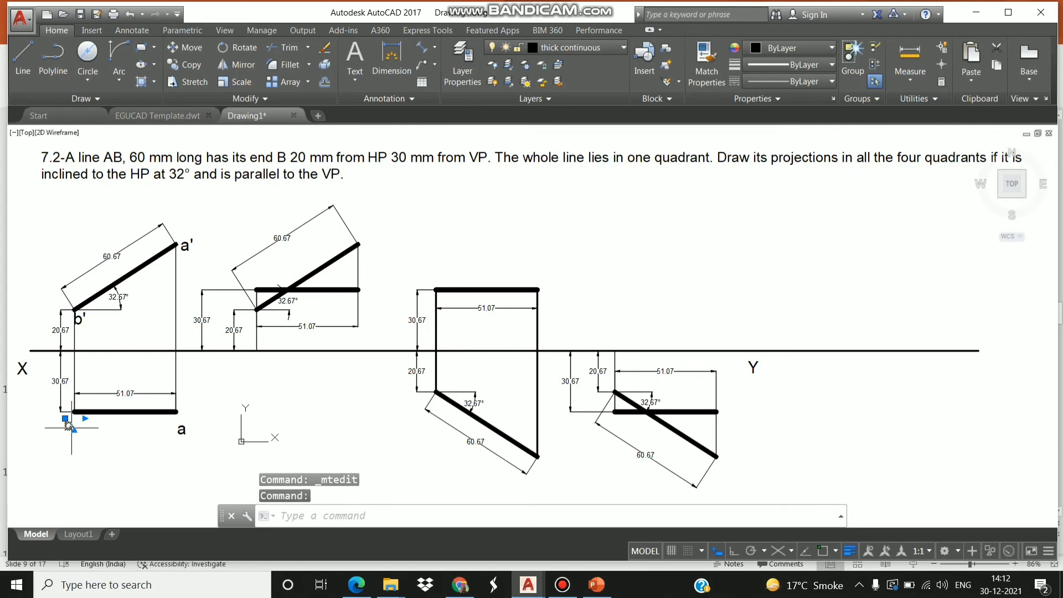
# Paste b labels at the top-view lines of the second, third and fourth quadrants
pyautogui.hotkey('ctrl', 'c')
pyautogui.hotkey('ctrl', 'v')
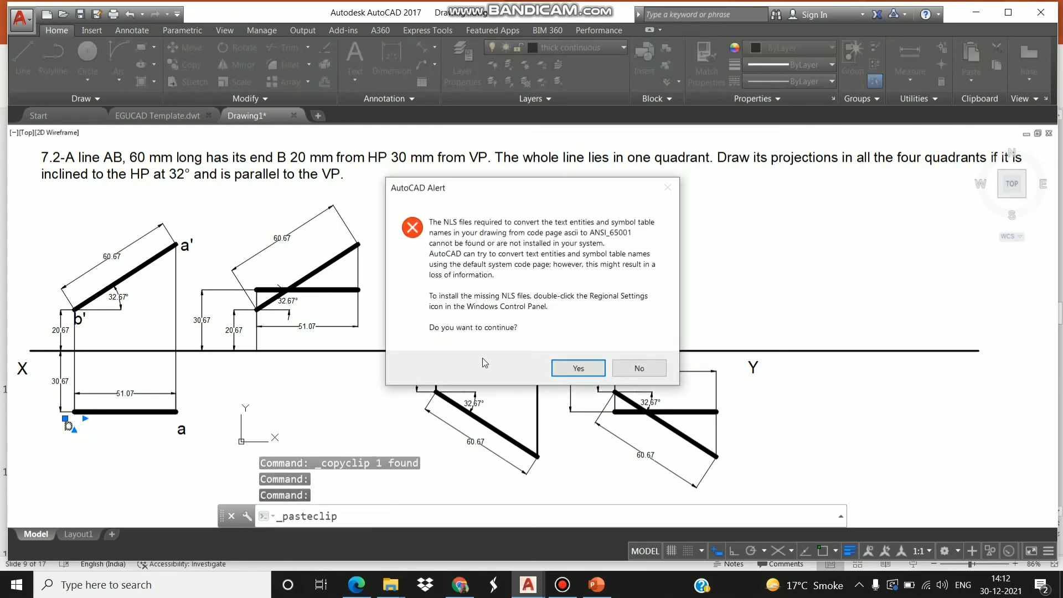
pyautogui.click(582, 368)
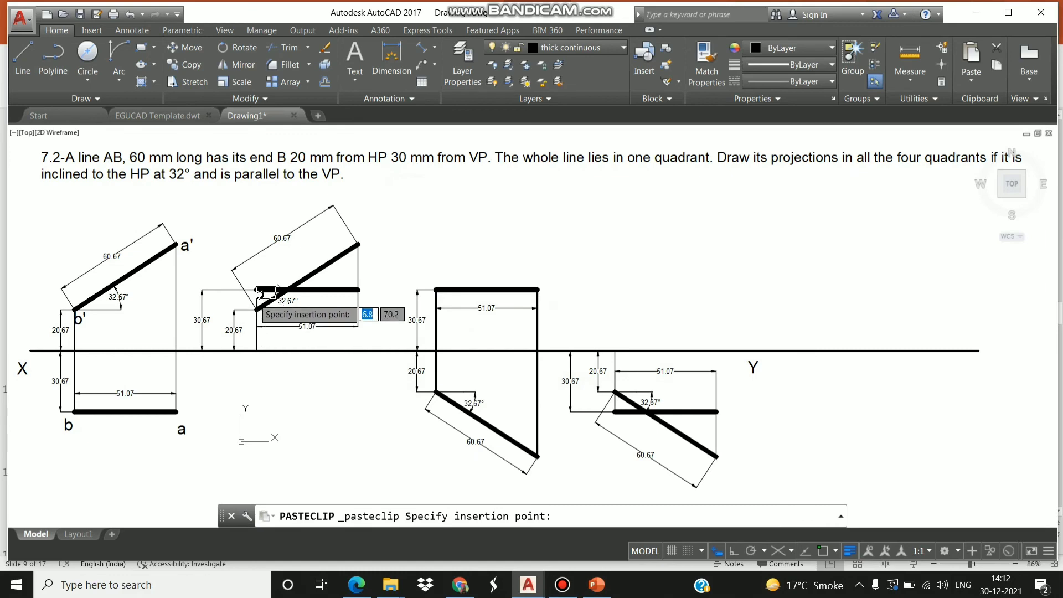
pyautogui.click(256, 286)
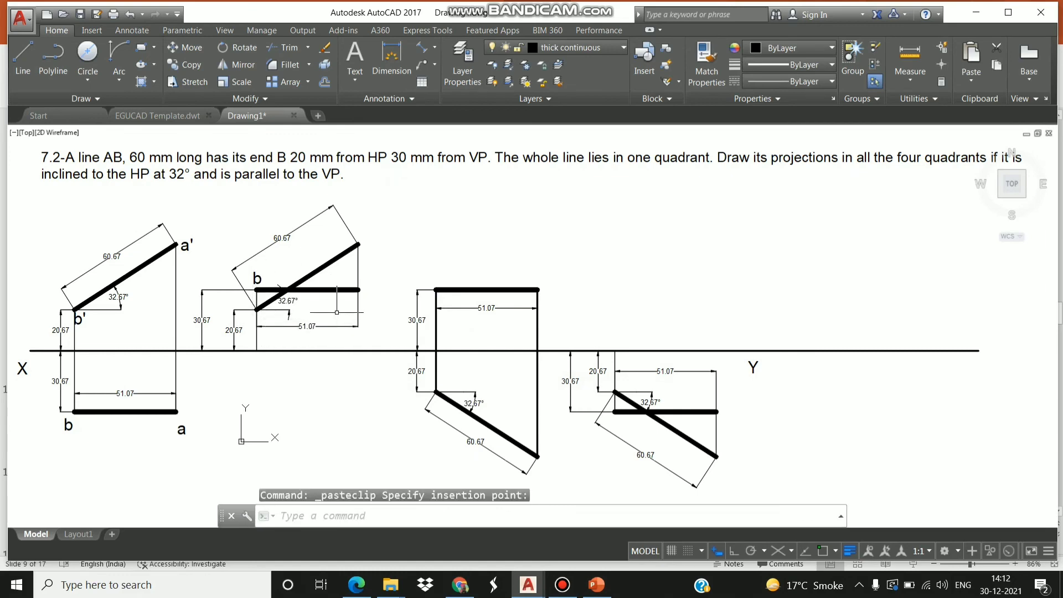
pyautogui.hotkey('ctrl', 'v')
pyautogui.click(573, 375)
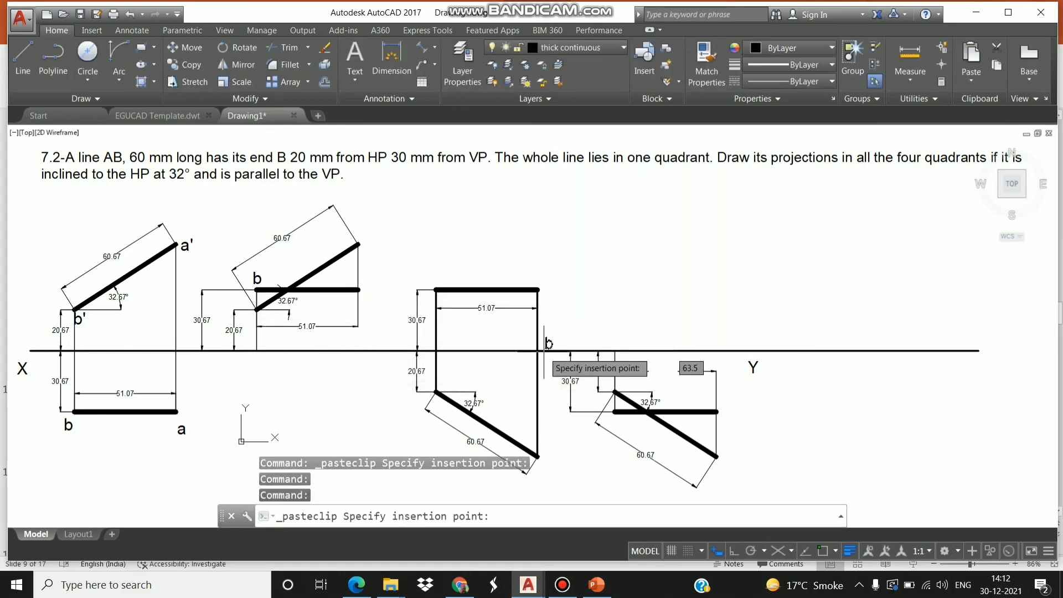
pyautogui.click(434, 286)
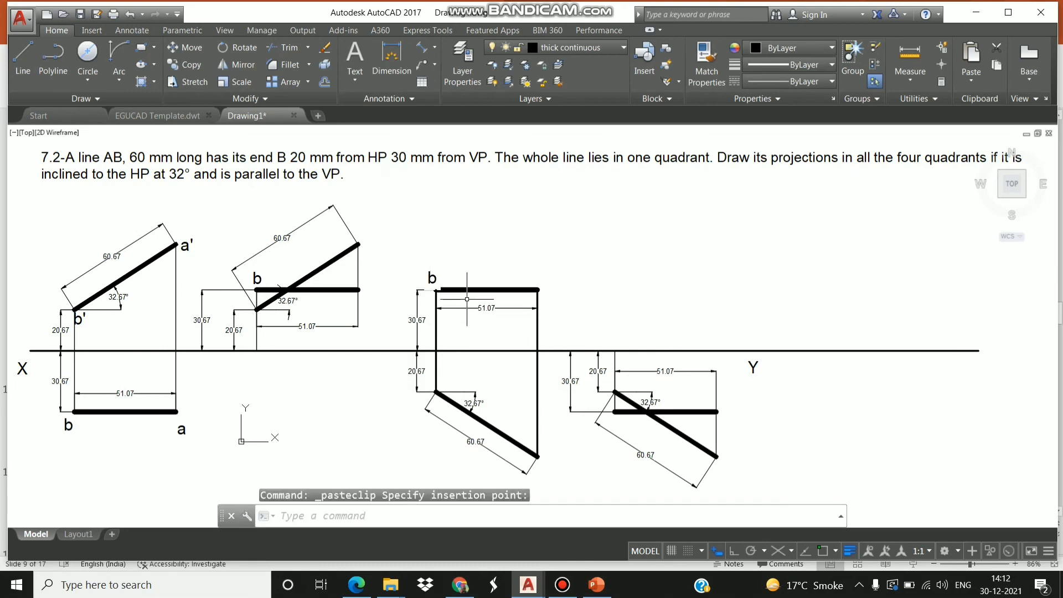
pyautogui.hotkey('ctrl', 'v')
pyautogui.click(595, 371)
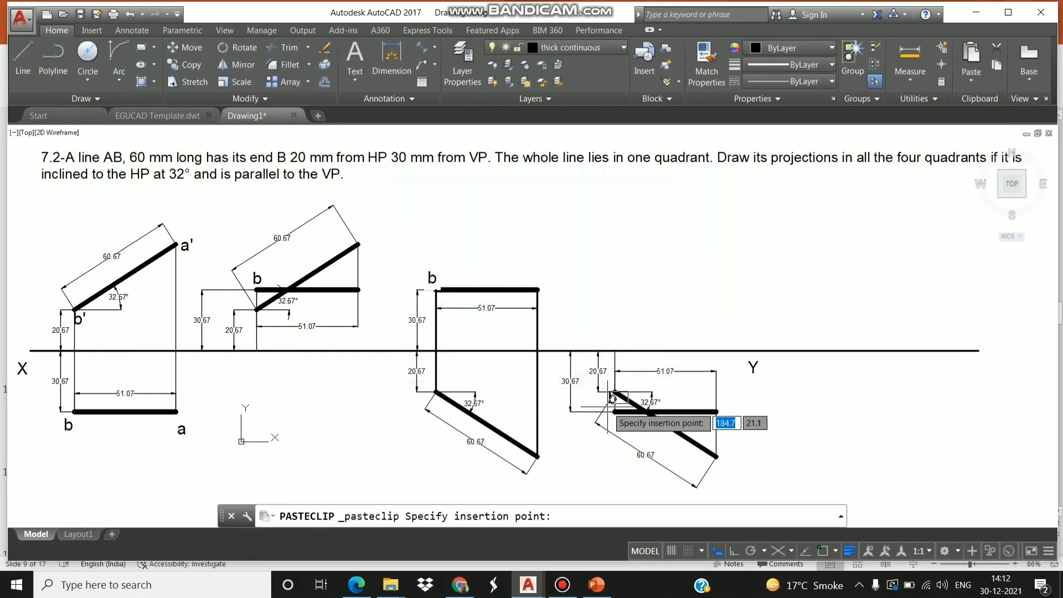
pyautogui.click(614, 436)
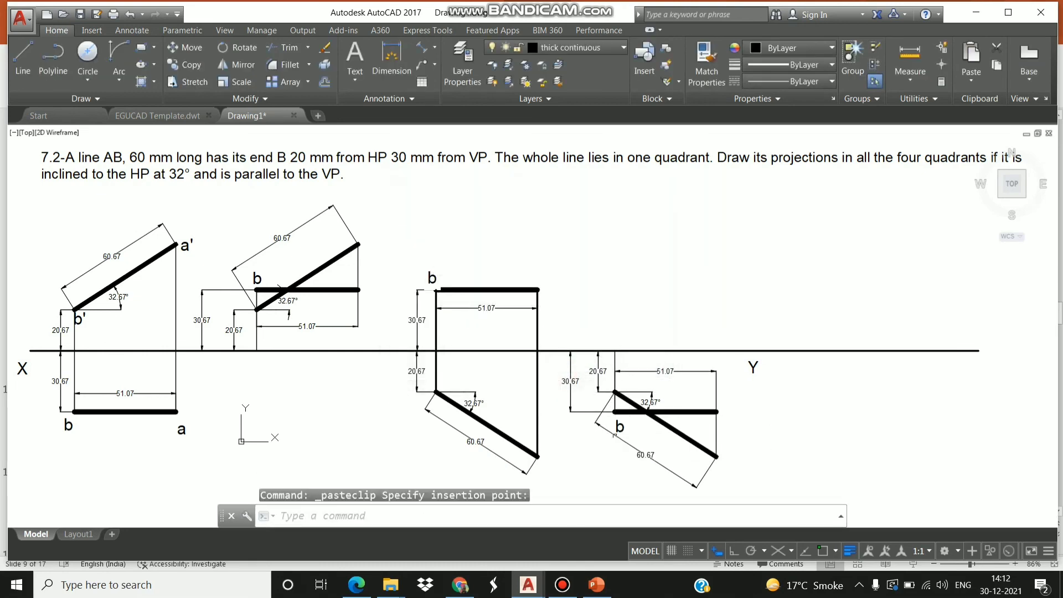
# Paste a labels at the right ends of the second, third and fourth top views
pyautogui.click(182, 430)
pyautogui.hotkey('ctrl', 'c')
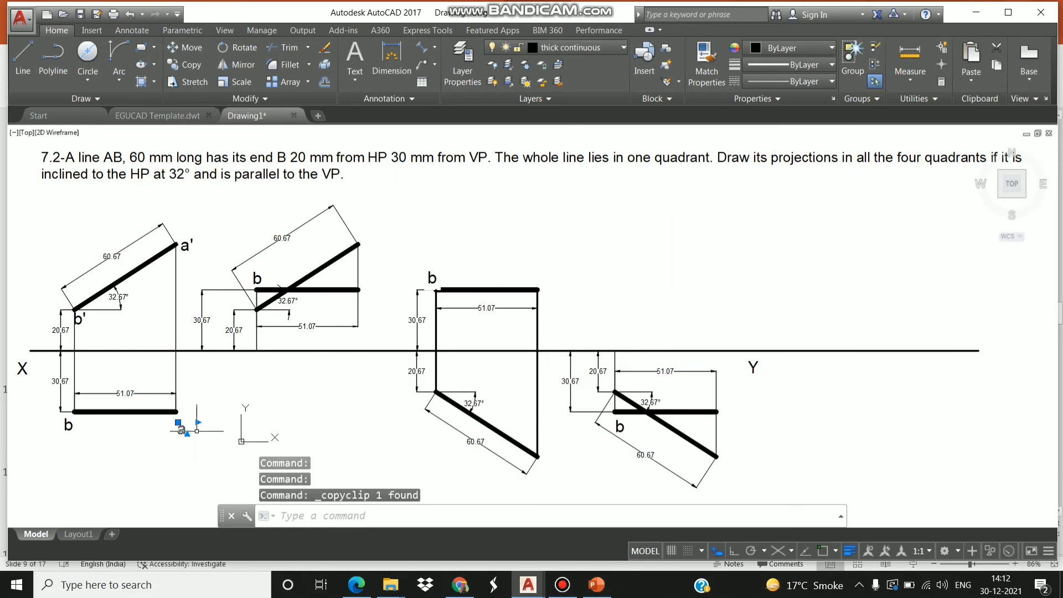
pyautogui.hotkey('ctrl', 'v')
pyautogui.click(576, 365)
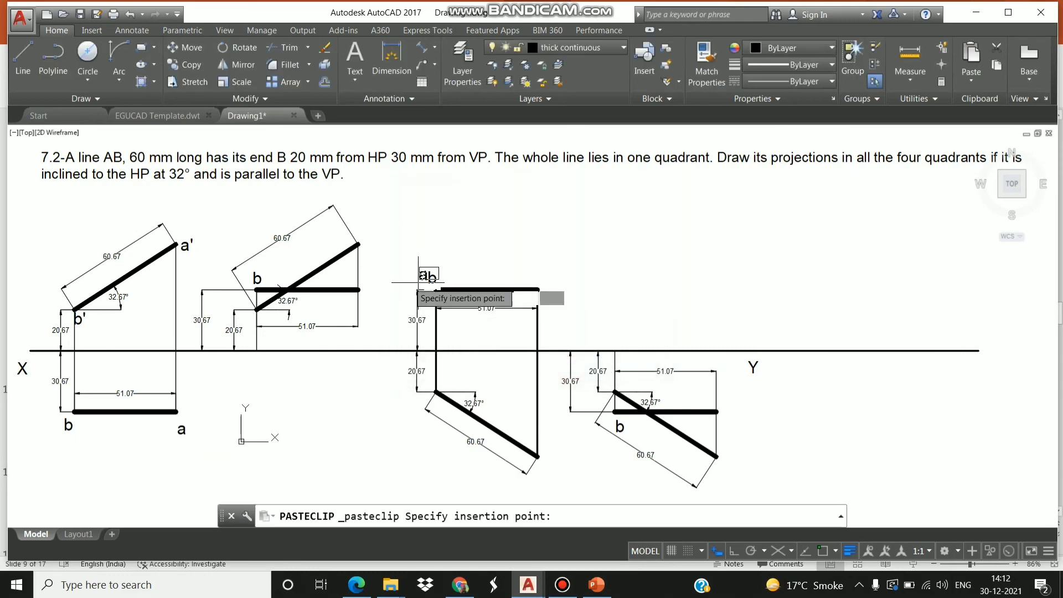
pyautogui.click(360, 301)
pyautogui.hotkey('ctrl', 'v')
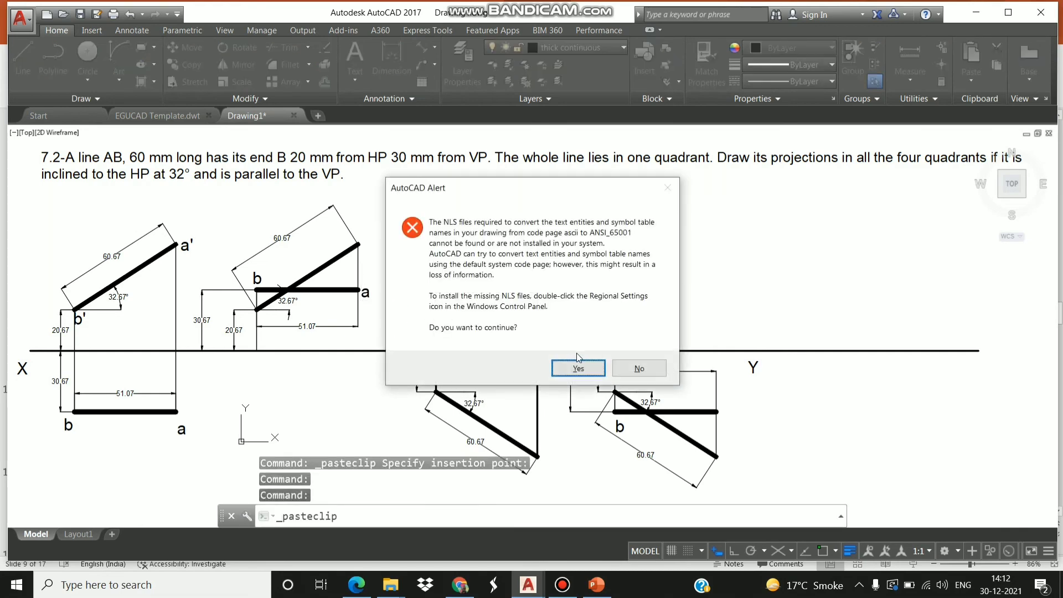
pyautogui.click(575, 365)
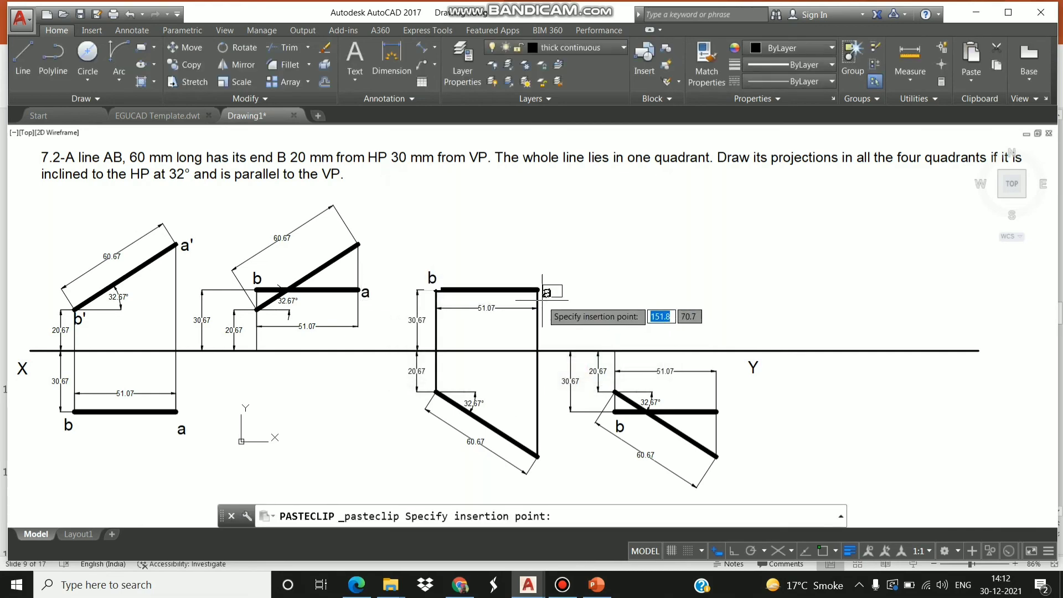
pyautogui.click(544, 298)
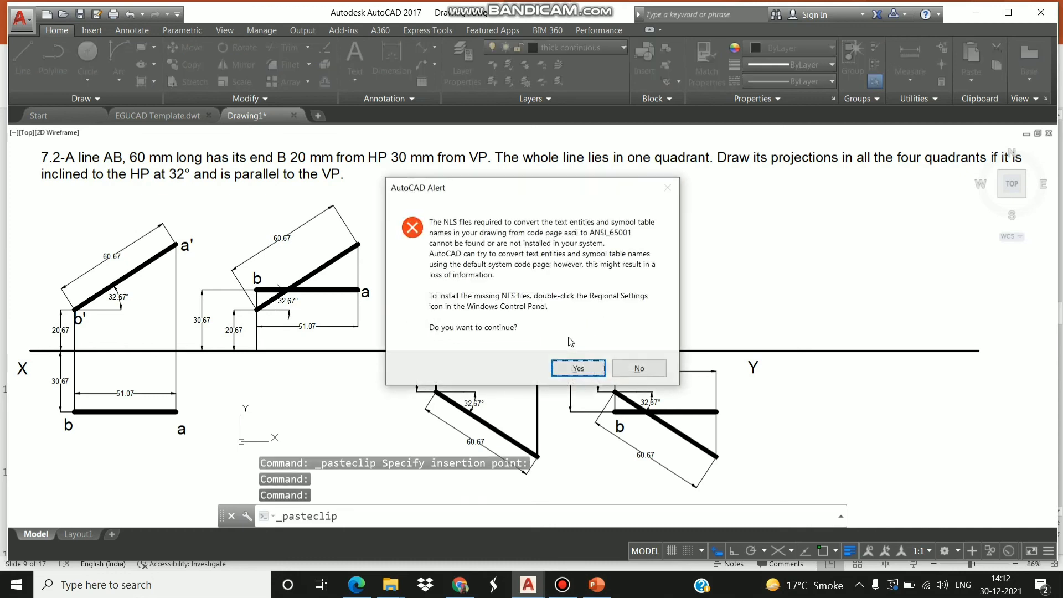
pyautogui.click(563, 375)
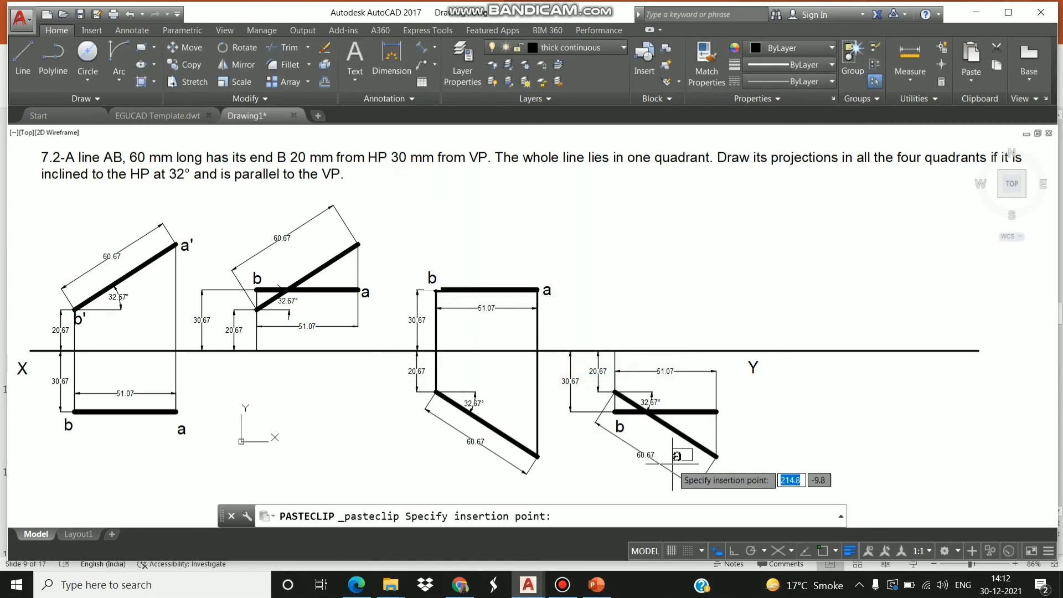
pyautogui.click(734, 416)
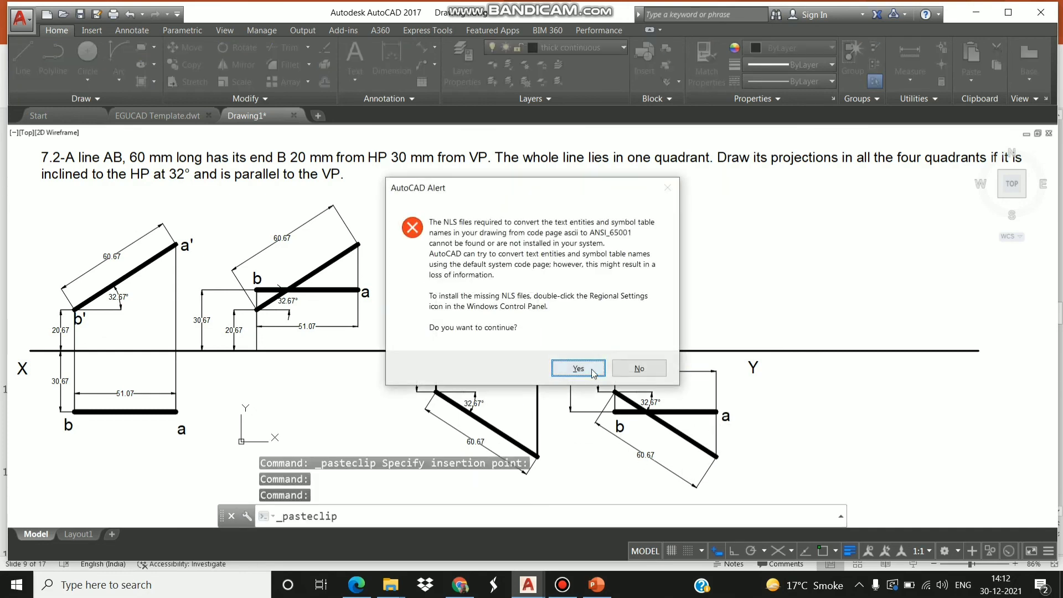
pyautogui.click(638, 369)
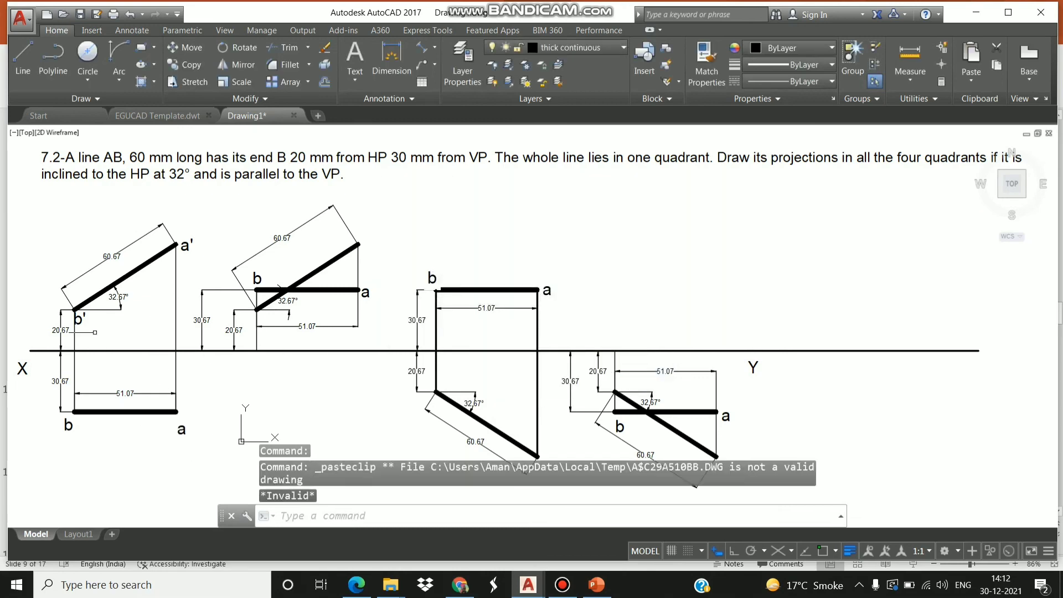
pyautogui.click(81, 321)
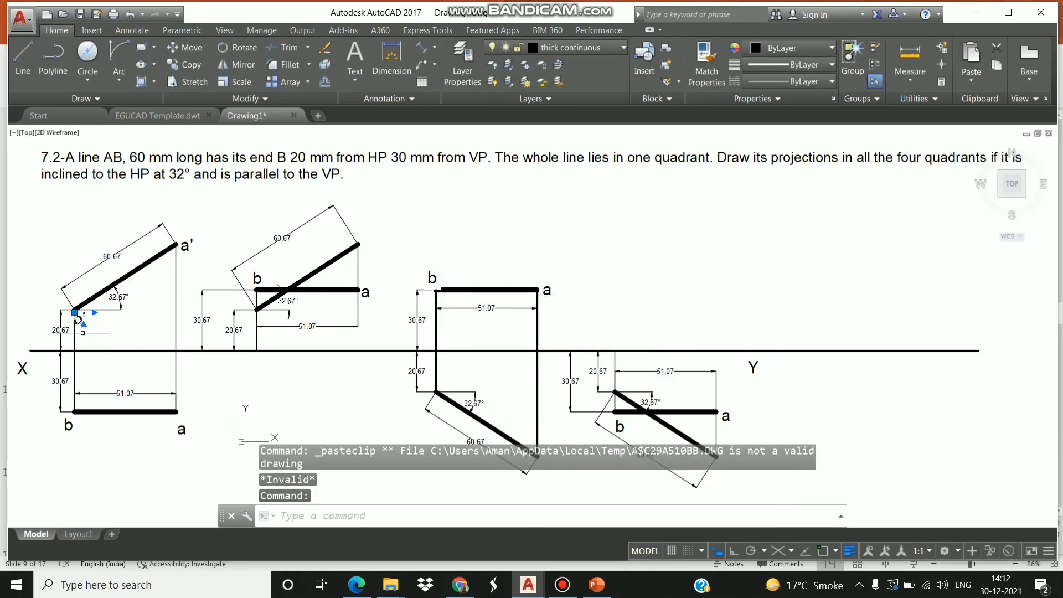
# Paste b' labels at the inclined front-view lines of the second, third and fourth quadrants
pyautogui.hotkey('ctrl', 'c')
pyautogui.hotkey('ctrl', 'v')
pyautogui.click(581, 370)
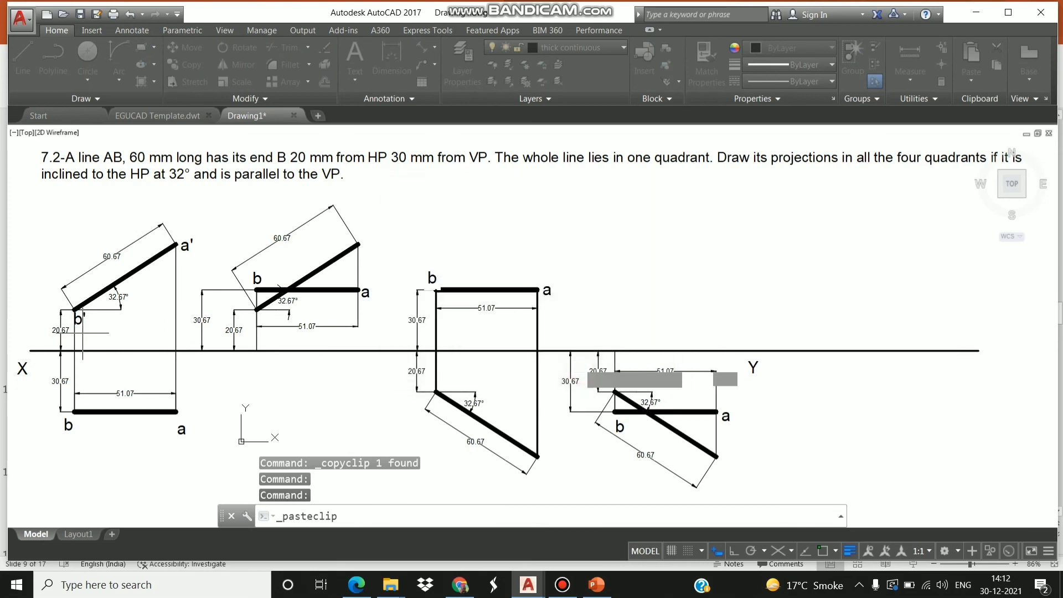
pyautogui.click(260, 328)
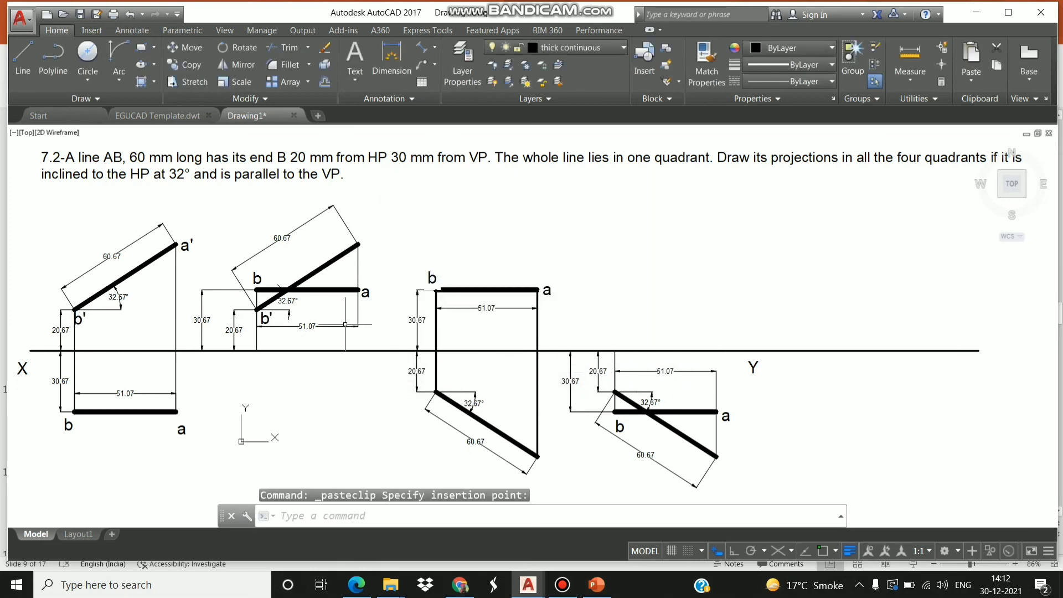
pyautogui.hotkey('ctrl', 'v')
pyautogui.click(576, 369)
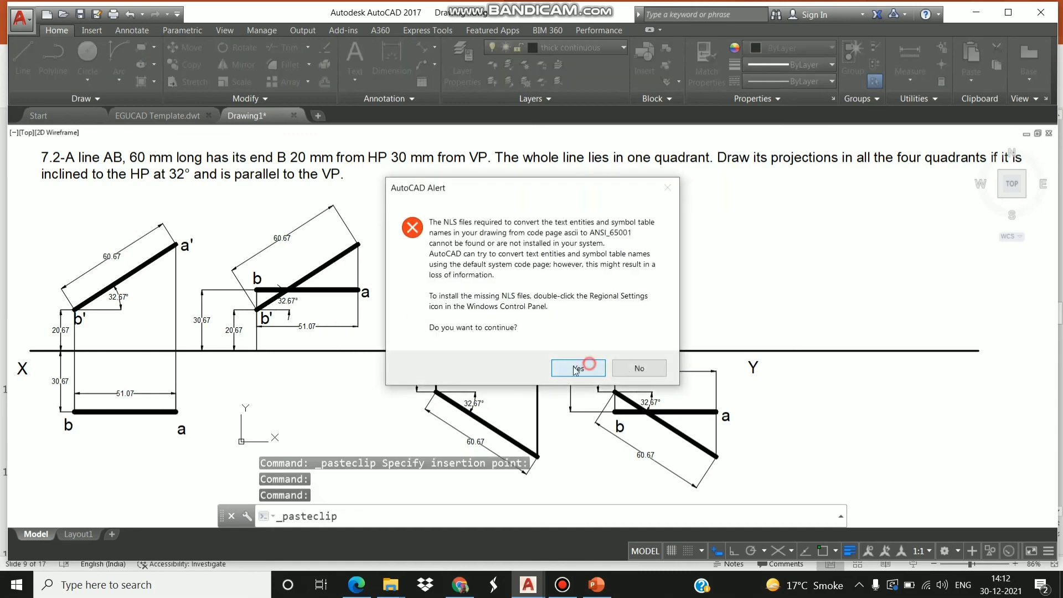
pyautogui.click(494, 392)
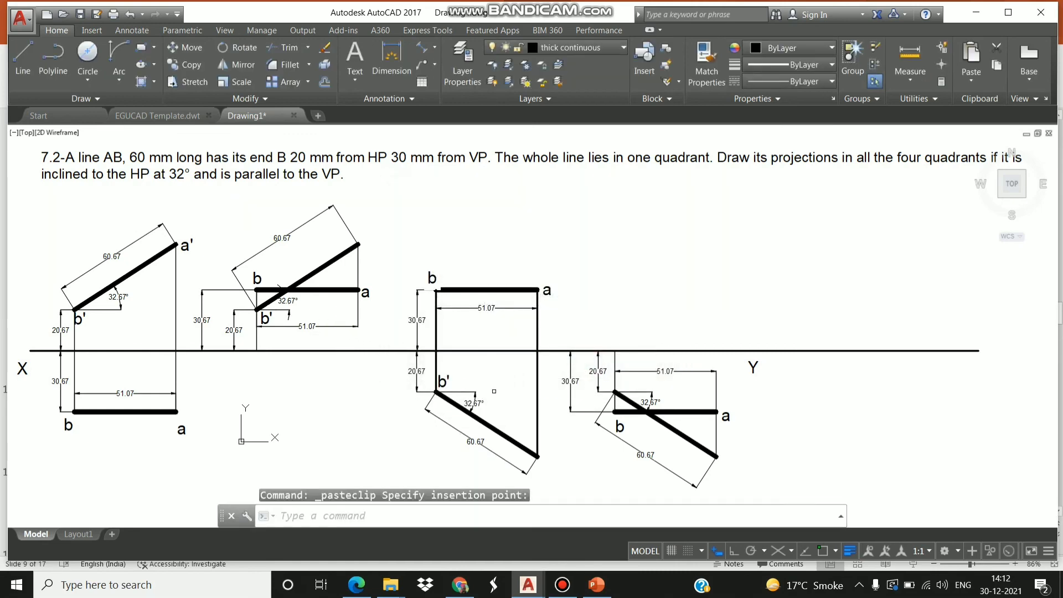
pyautogui.hotkey('ctrl', 'v')
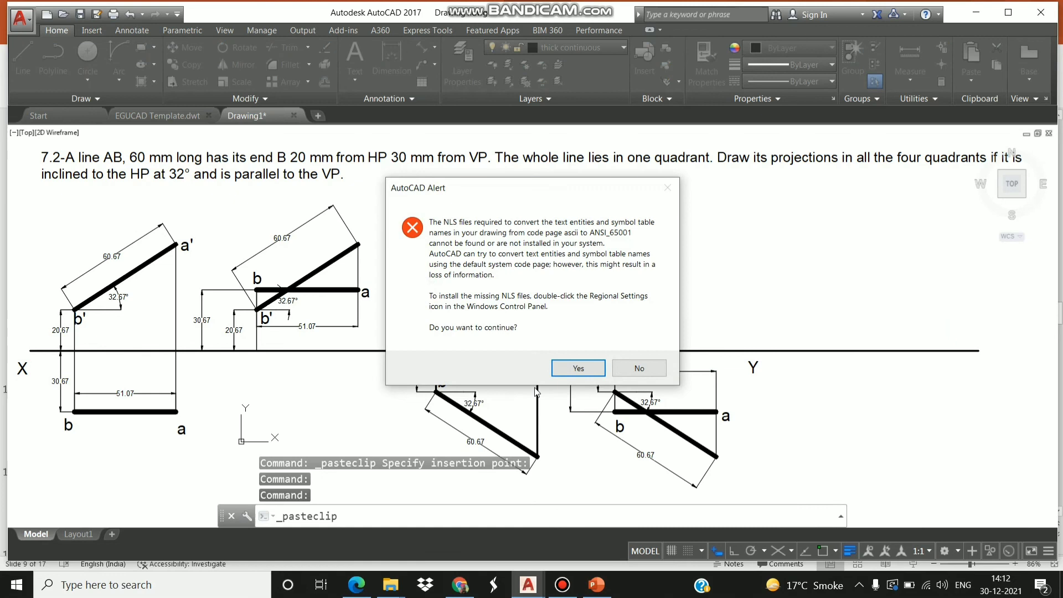
pyautogui.click(576, 368)
pyautogui.click(616, 393)
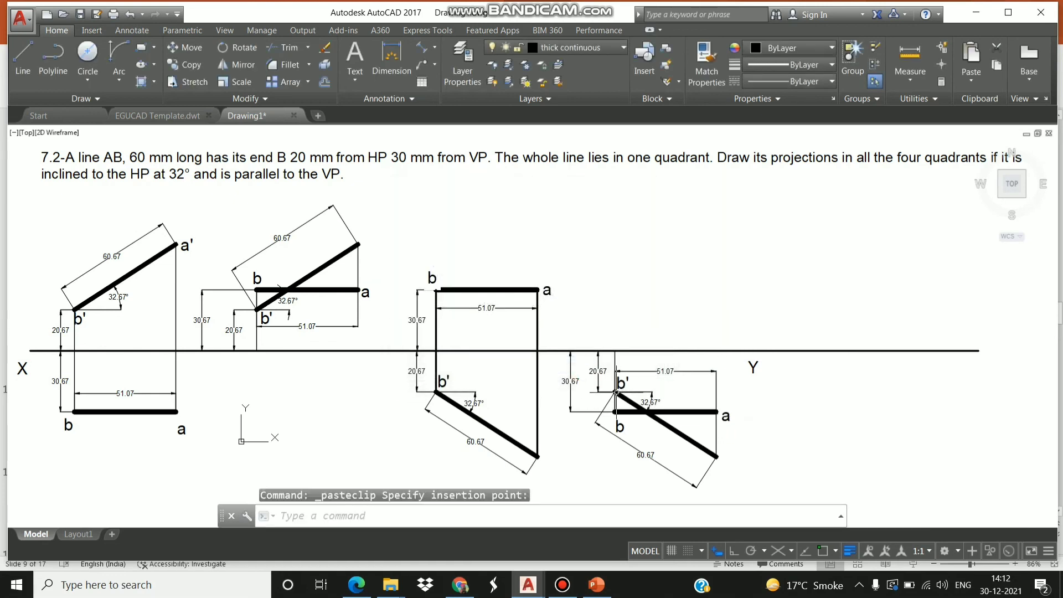
# Copy the a' label to the remaining a' ends of the second, third and fourth views
pyautogui.click(184, 245)
pyautogui.hotkey('ctrl', 'c')
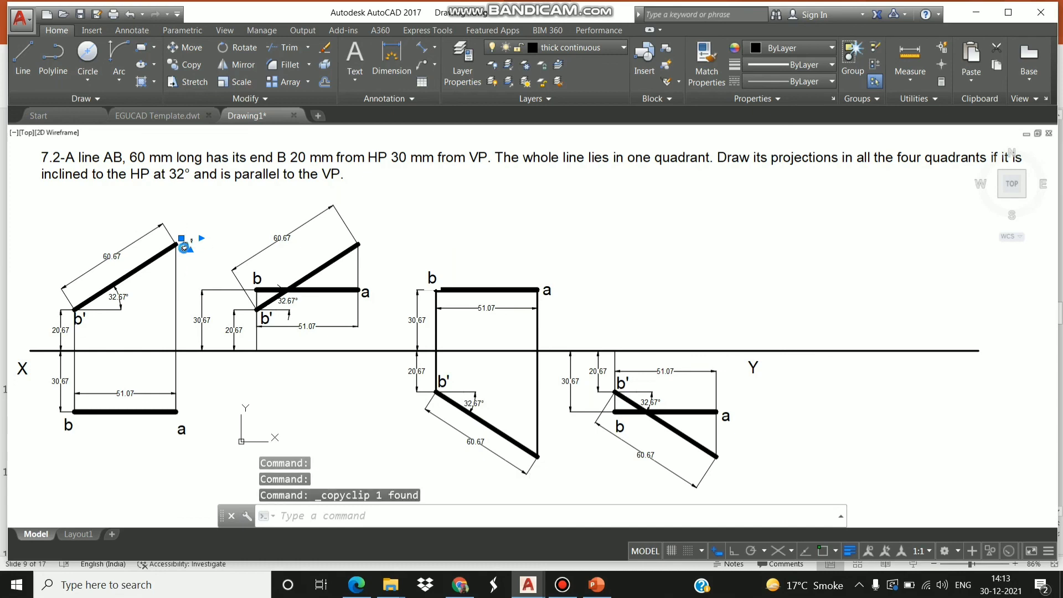
pyautogui.hotkey('ctrl', 'v')
pyautogui.click(578, 368)
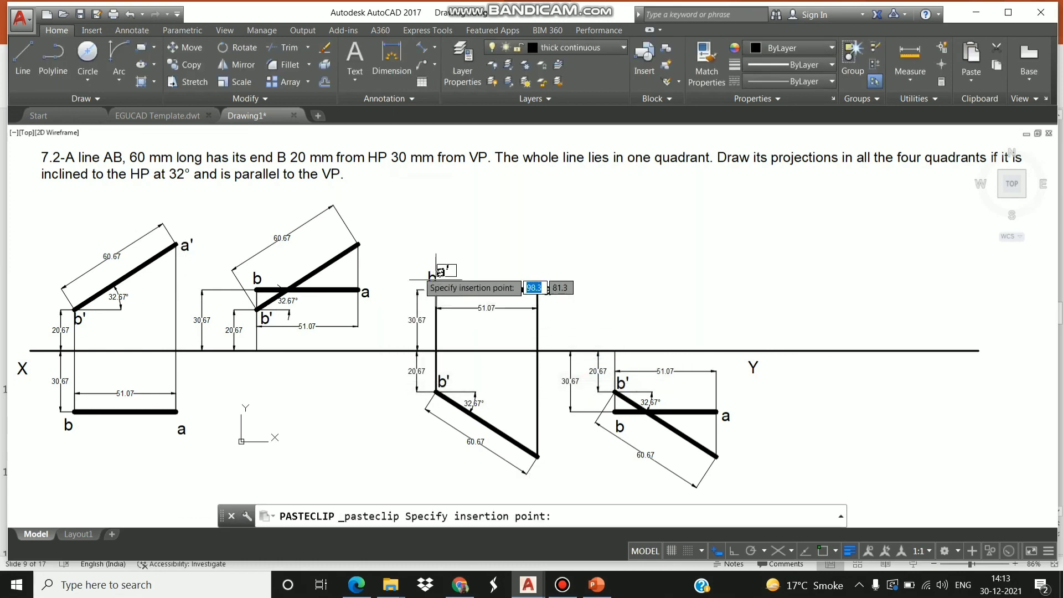
pyautogui.click(391, 250)
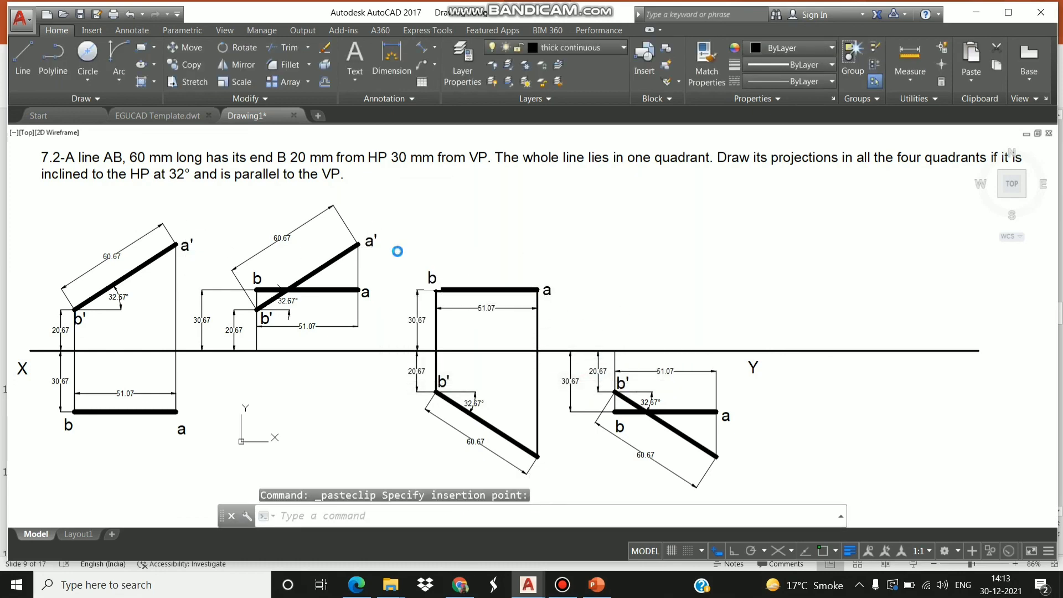
pyautogui.hotkey('ctrl', 'v')
pyautogui.click(578, 367)
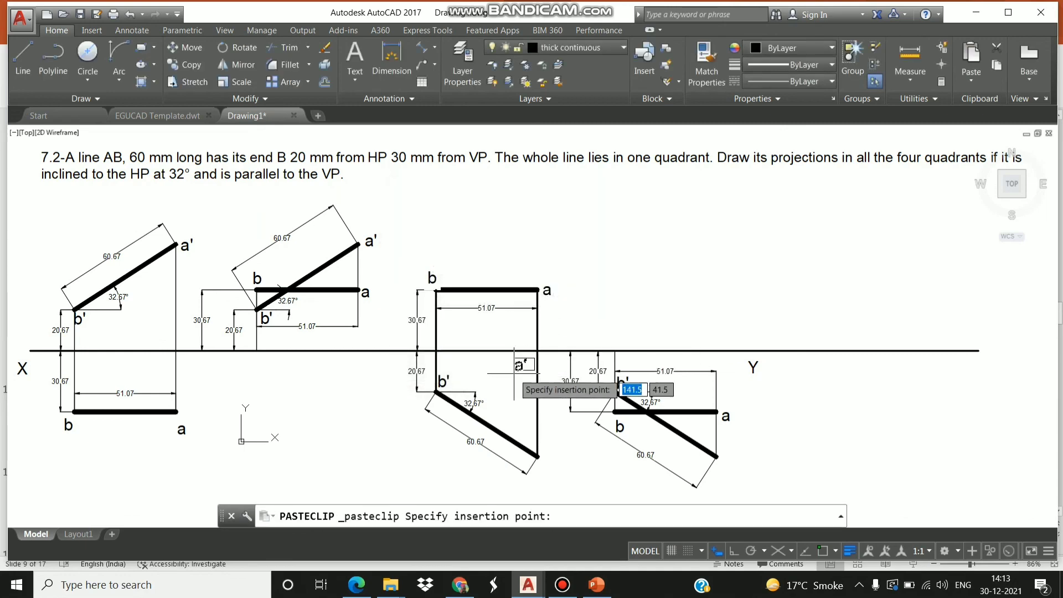
pyautogui.click(541, 468)
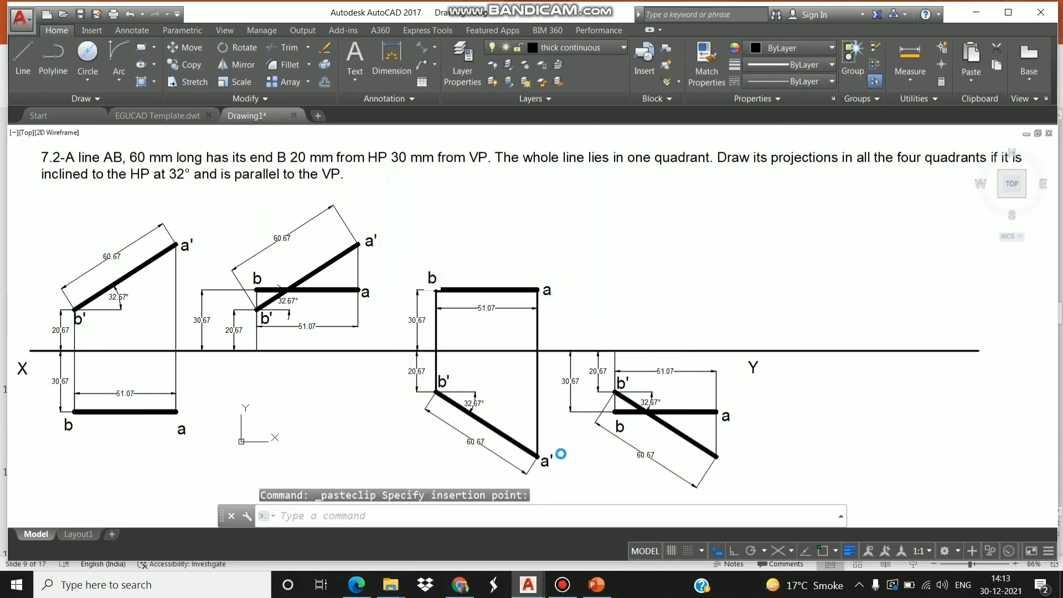
pyautogui.hotkey('ctrl', 'v')
pyautogui.click(577, 367)
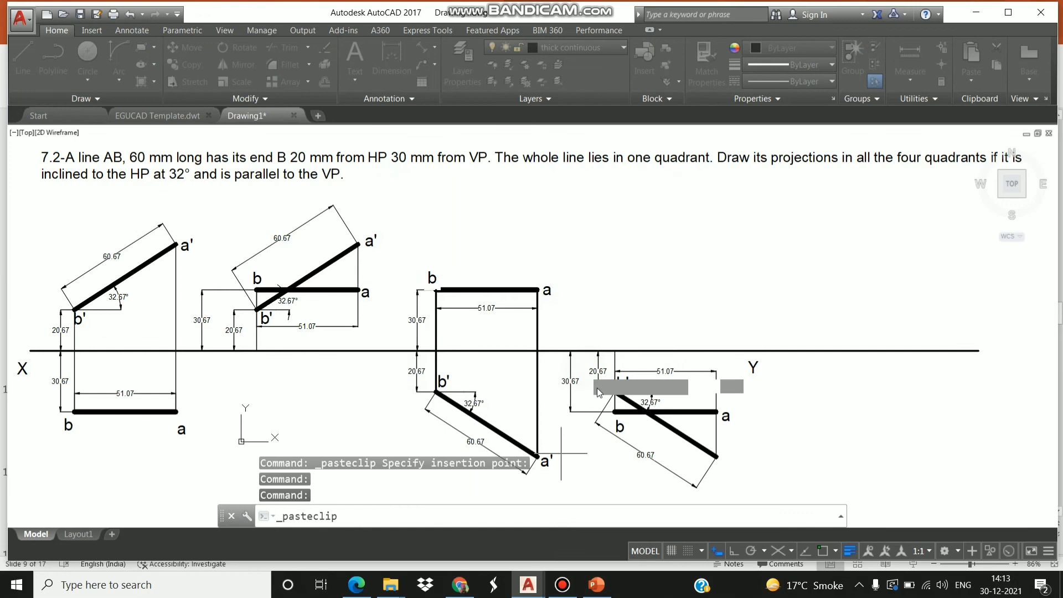
pyautogui.click(718, 464)
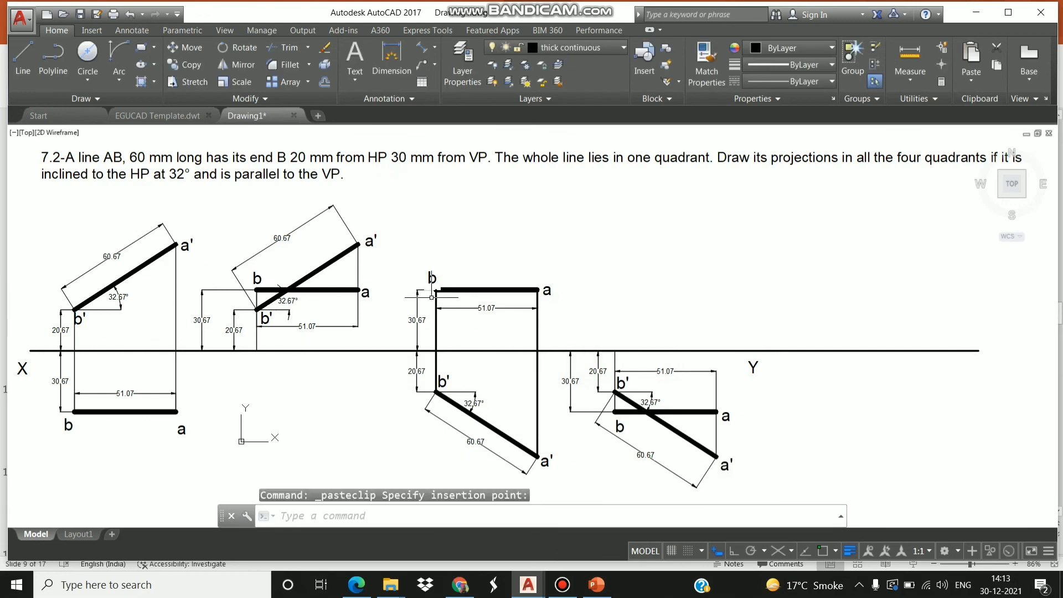
# Set the third view's three projector lines to a 0.05 mm lineweight
pyautogui.scroll(4, 432, 297)
pyautogui.scroll(-2, 438, 298)
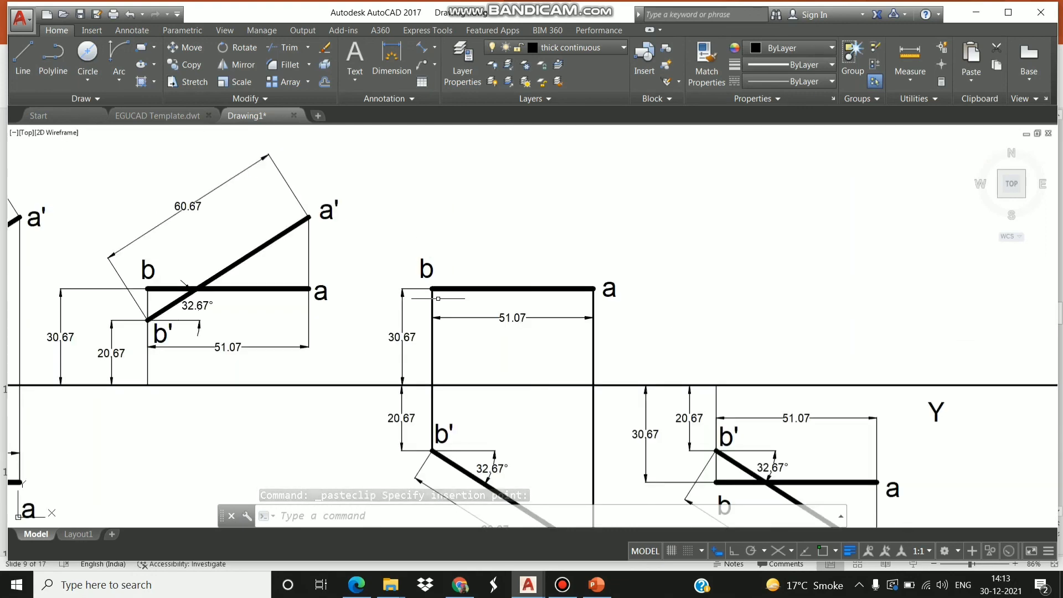
pyautogui.scroll(-5, 439, 298)
pyautogui.scroll(3, 424, 334)
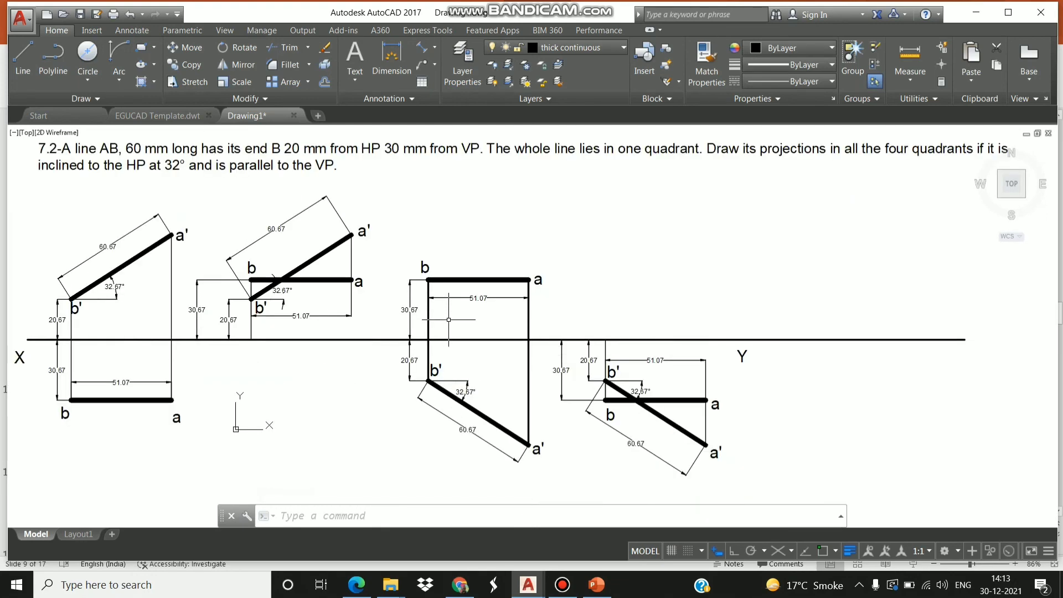
pyautogui.click(428, 340)
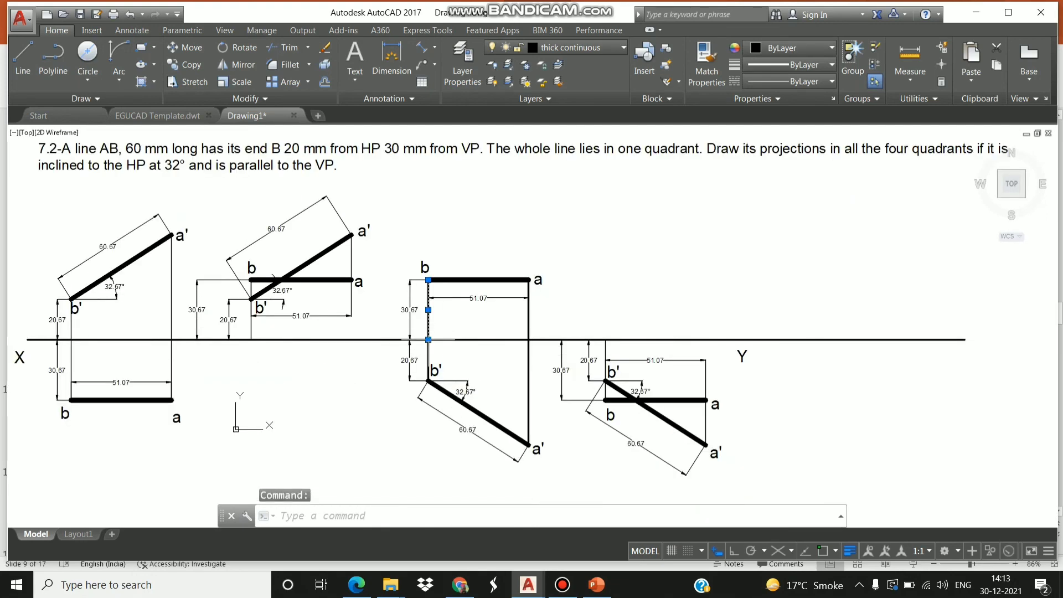
pyautogui.click(426, 355)
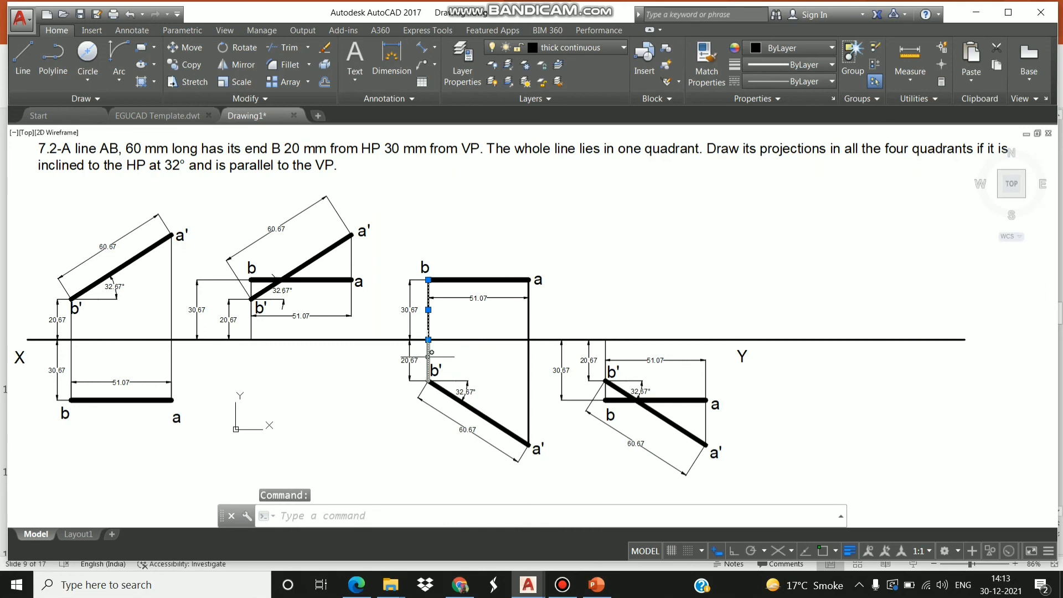
pyautogui.click(530, 320)
pyautogui.click(763, 65)
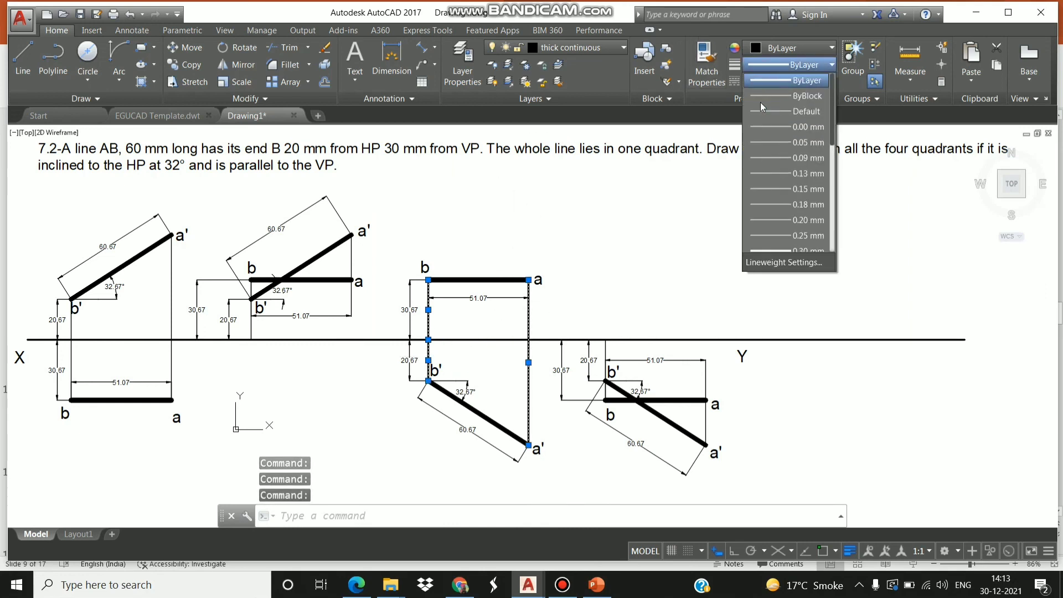
pyautogui.click(787, 81)
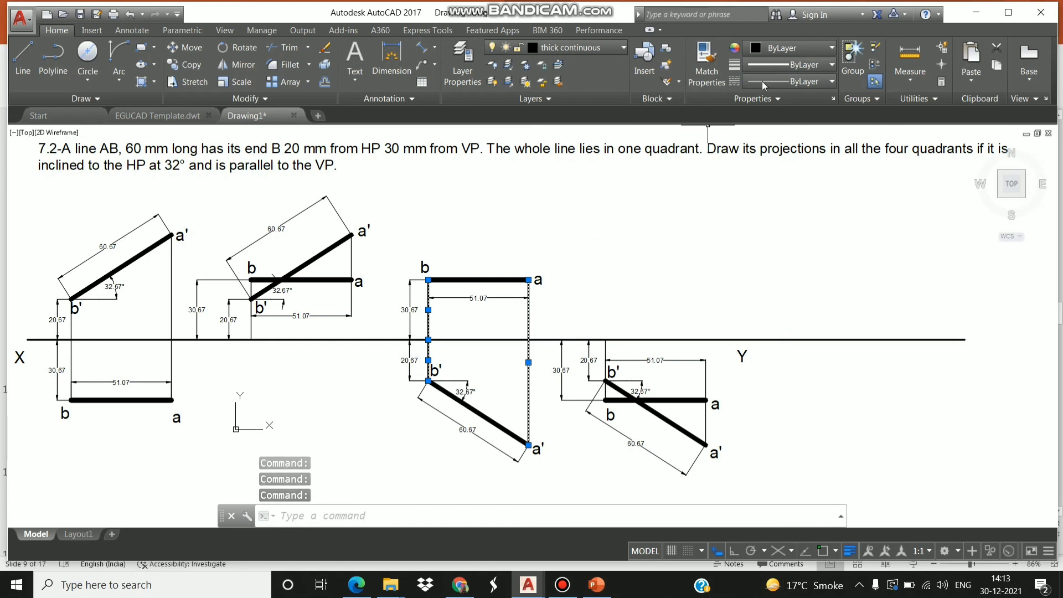
pyautogui.click(792, 48)
pyautogui.click(782, 58)
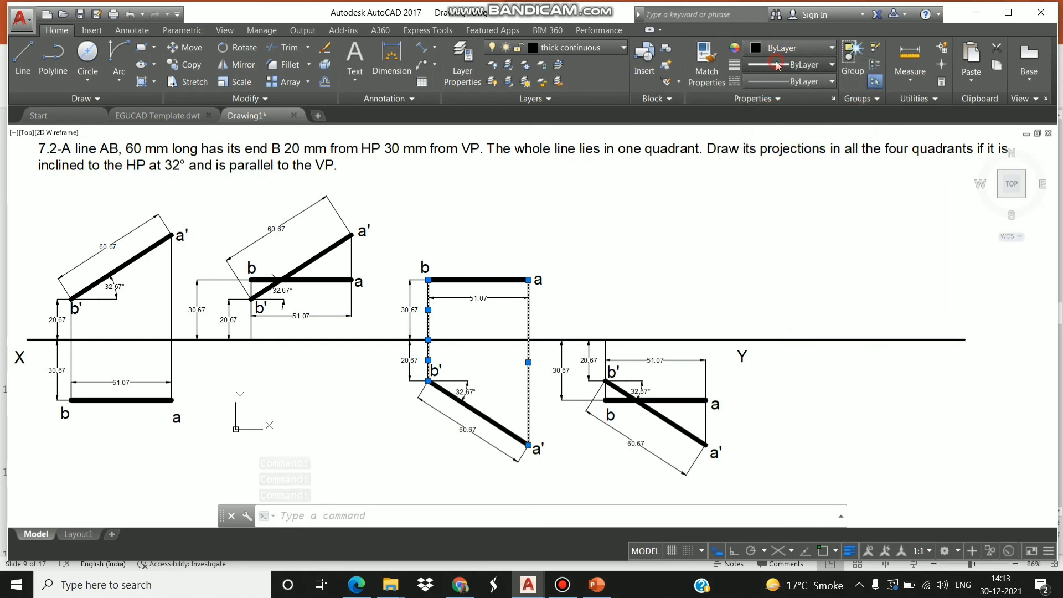
pyautogui.click(778, 66)
pyautogui.click(787, 147)
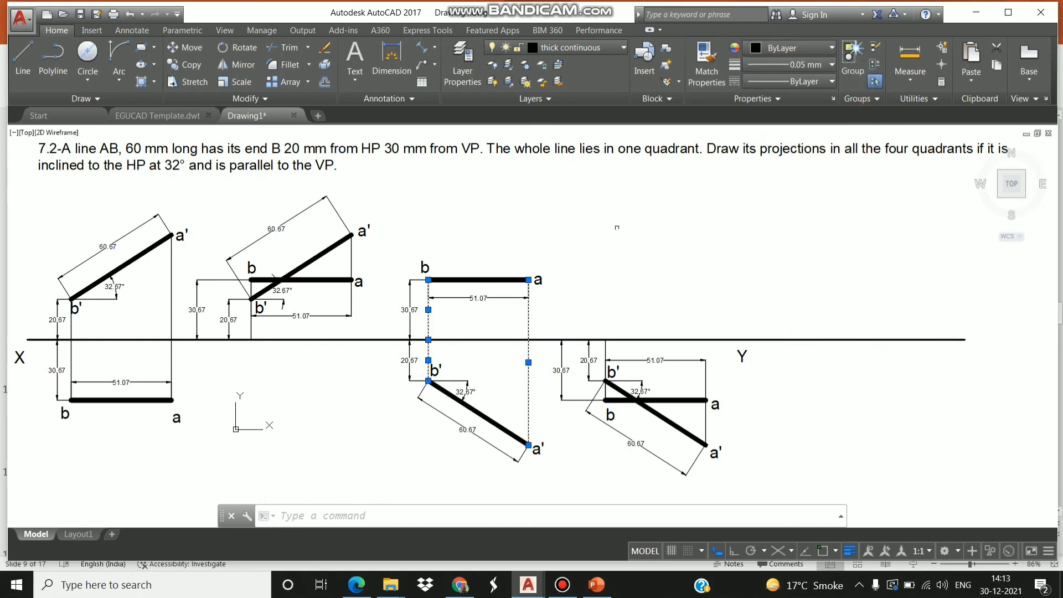
pyautogui.press('Escape')
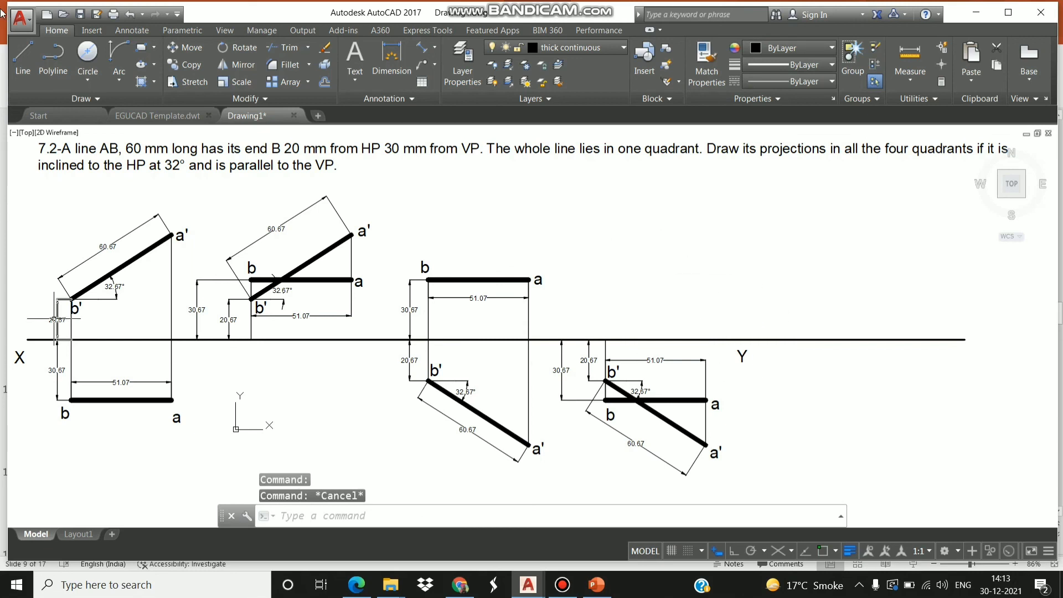
# Trim the XY line's right end just past Y using a temporary cutting line, then erase it
pyautogui.click(22, 55)
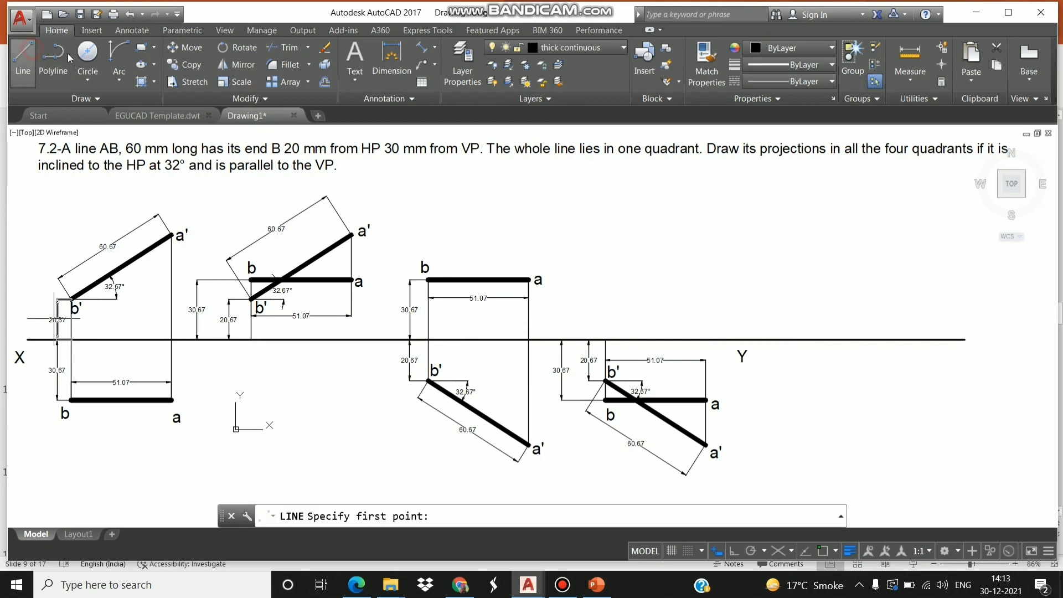
pyautogui.click(770, 318)
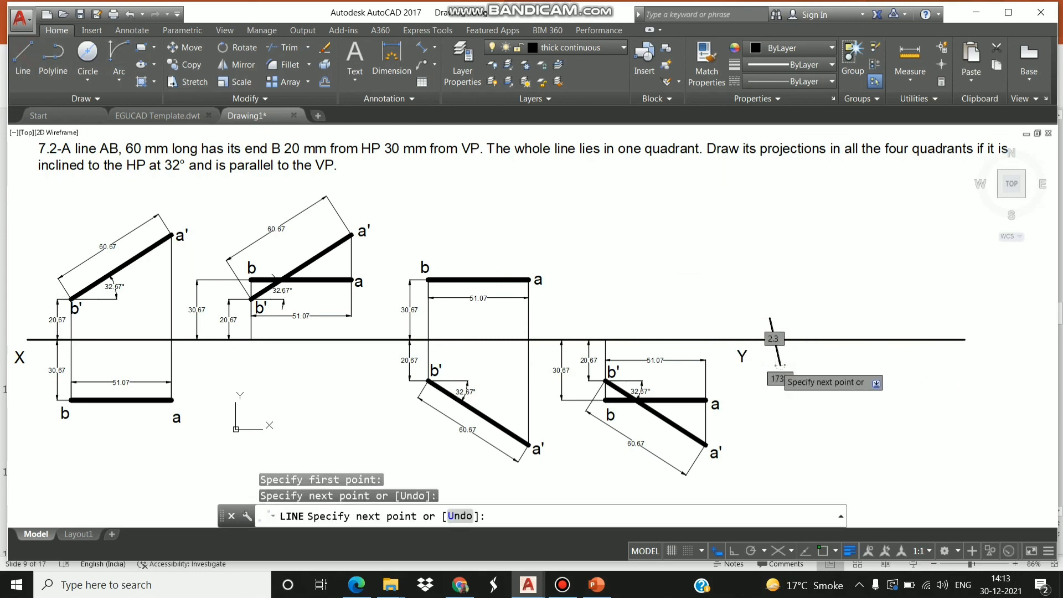
pyautogui.click(780, 366)
pyautogui.press('Escape')
pyautogui.click(285, 47)
pyautogui.press('Return')
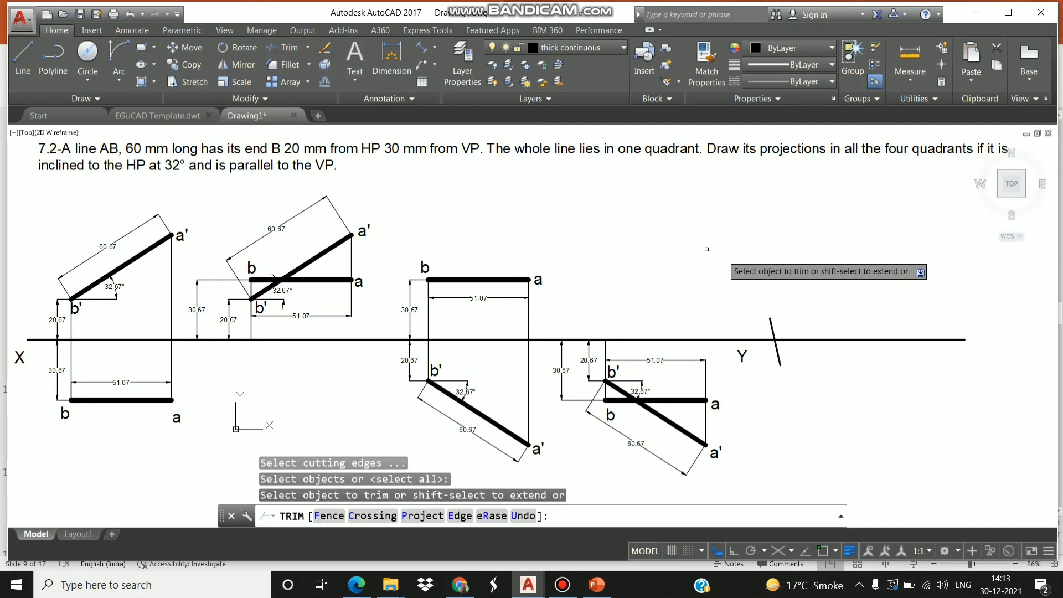
pyautogui.click(836, 339)
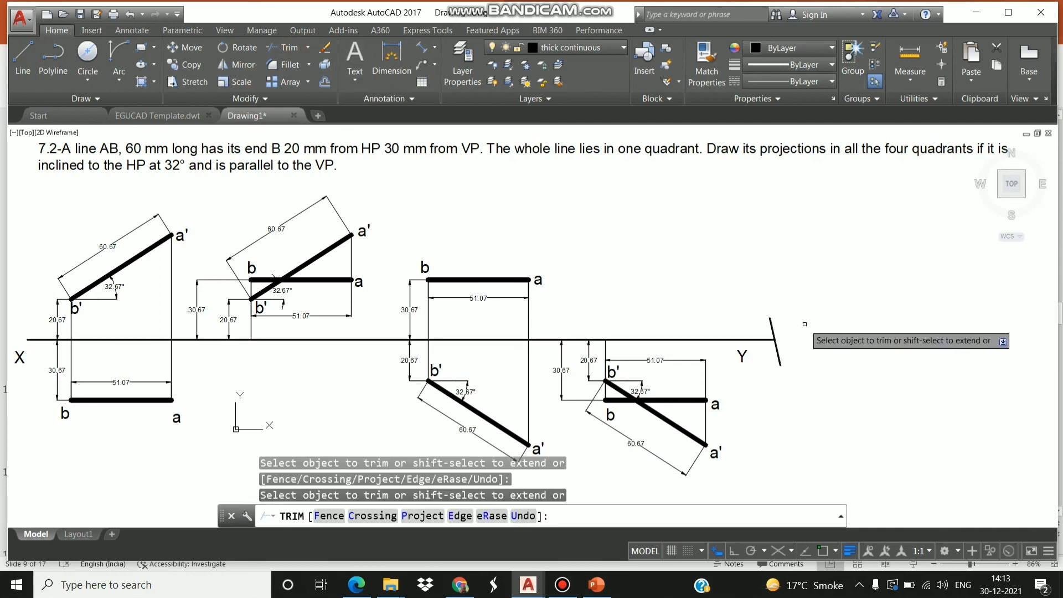
pyautogui.press('Escape')
pyautogui.click(780, 361)
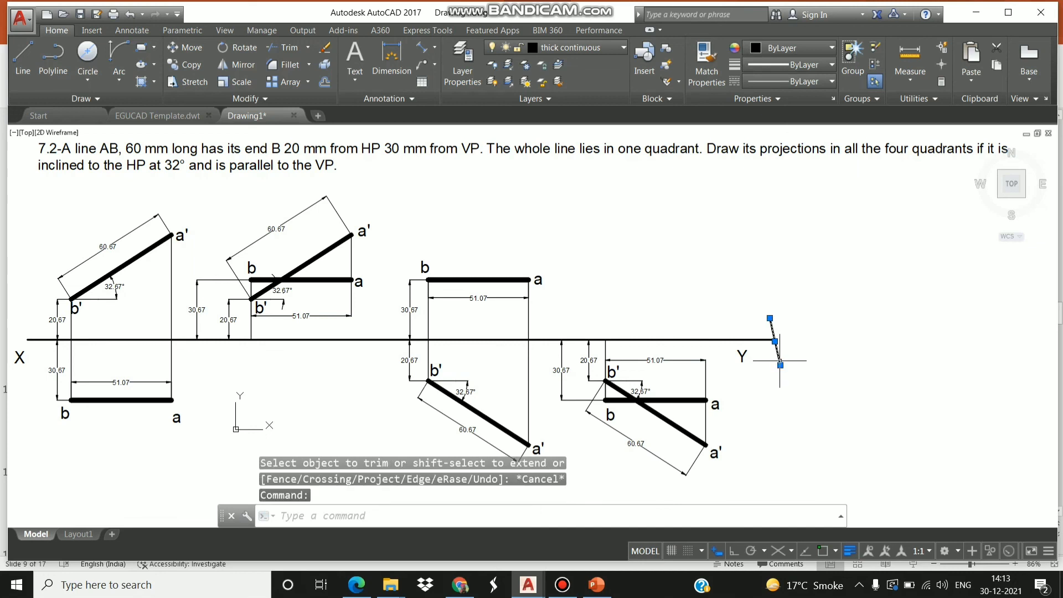
pyautogui.press('Delete')
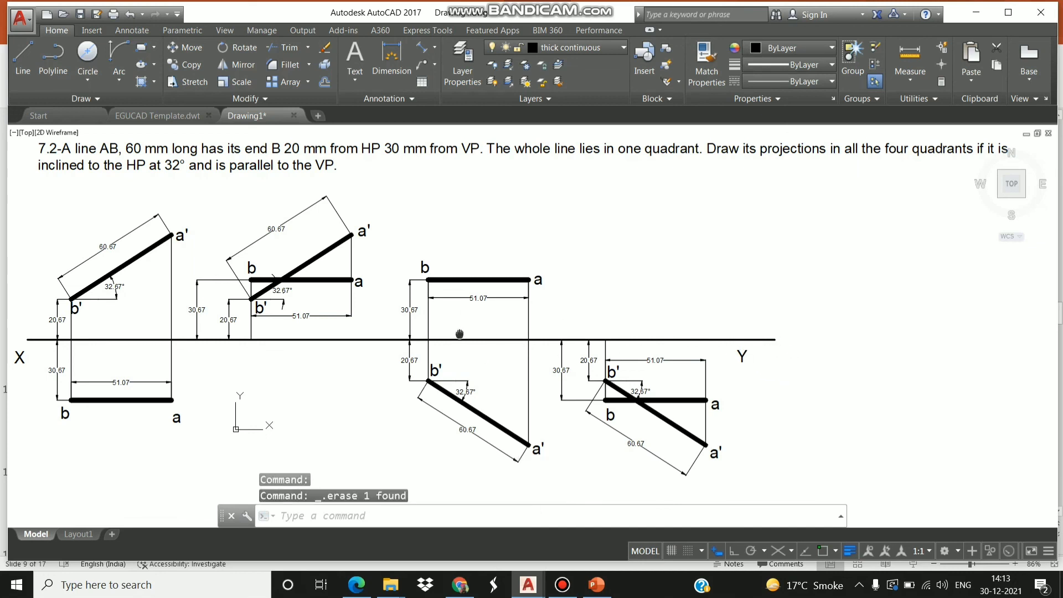
pyautogui.moveTo(460, 334)
pyautogui.mouseDown(button='middle')
pyautogui.moveTo(540, 349)
pyautogui.moveTo(535, 335)
pyautogui.mouseUp(button='middle')
pyautogui.rightClick(570, 249)
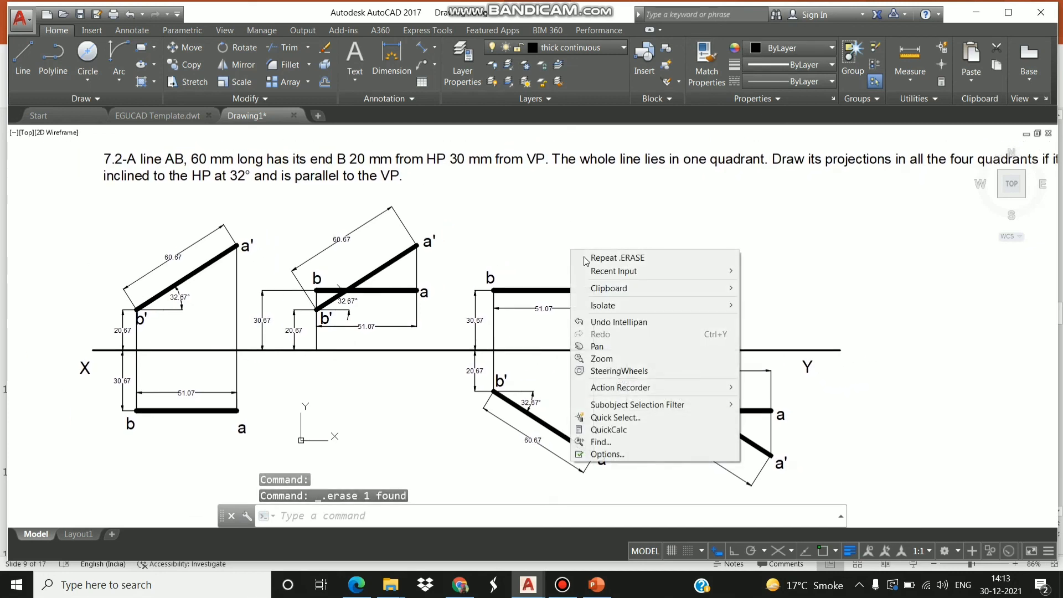
pyautogui.click(596, 359)
pyautogui.moveTo(475, 371); pyautogui.dragTo(451, 313)
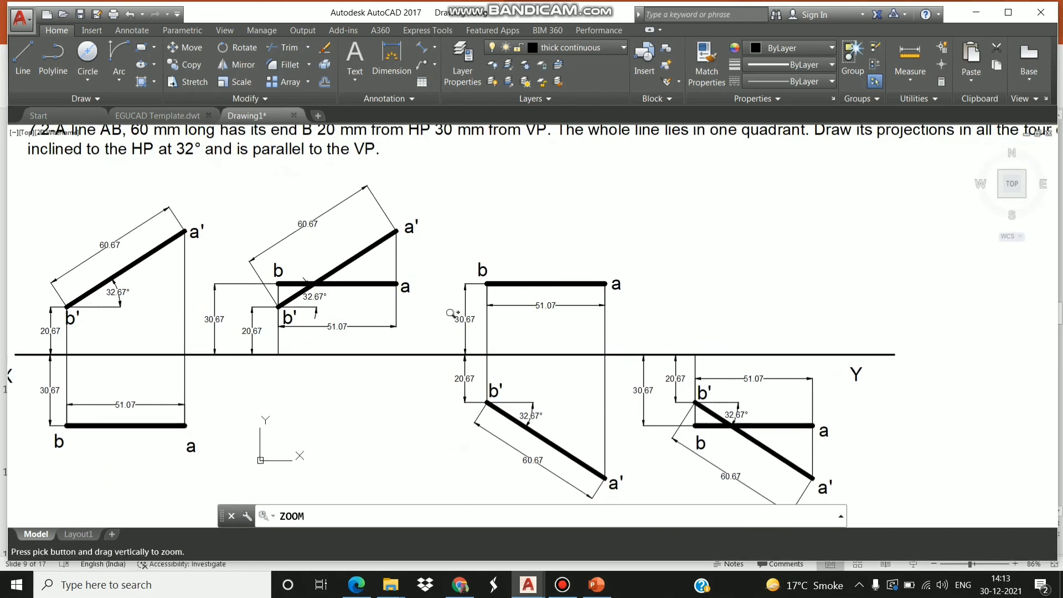
pyautogui.moveTo(481, 317); pyautogui.dragTo(547, 295, button='middle')
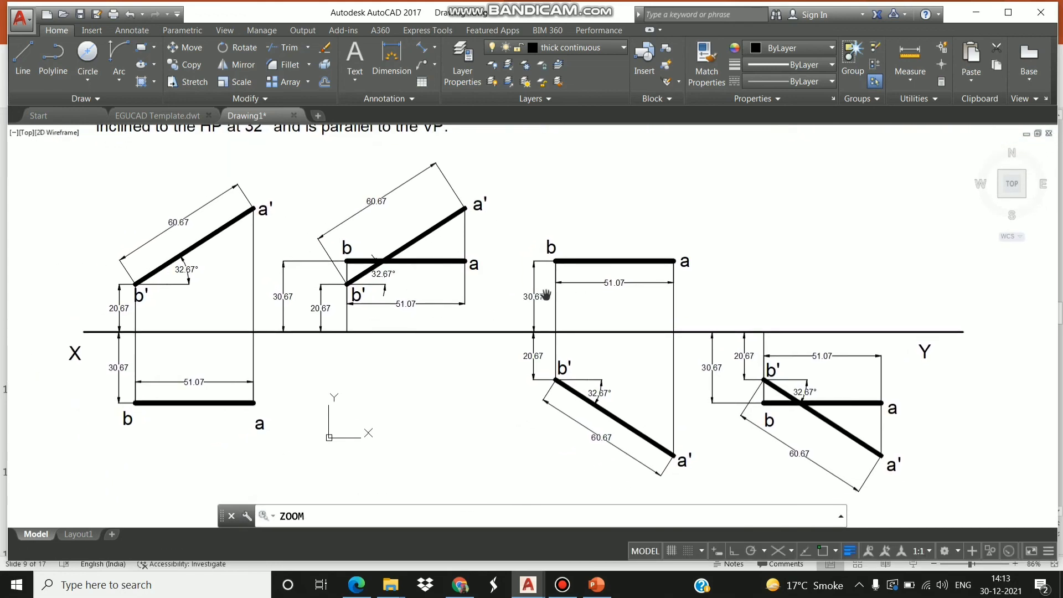